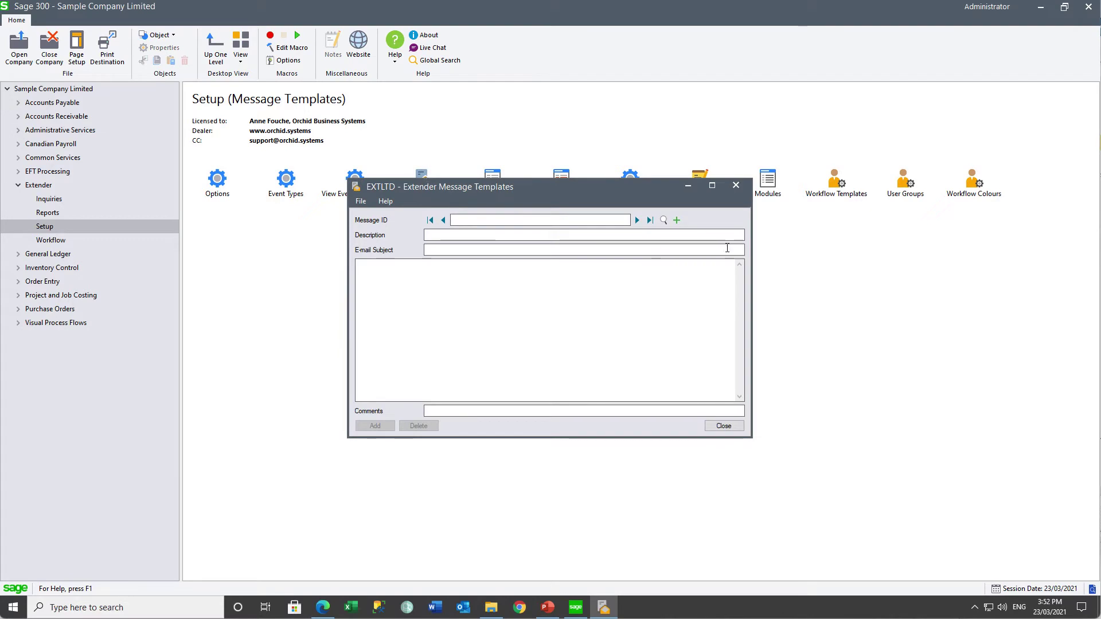
Load the OEORDERNOTIFWF message template, review its email subject and body, and close the message templates window.
left_click(663, 221)
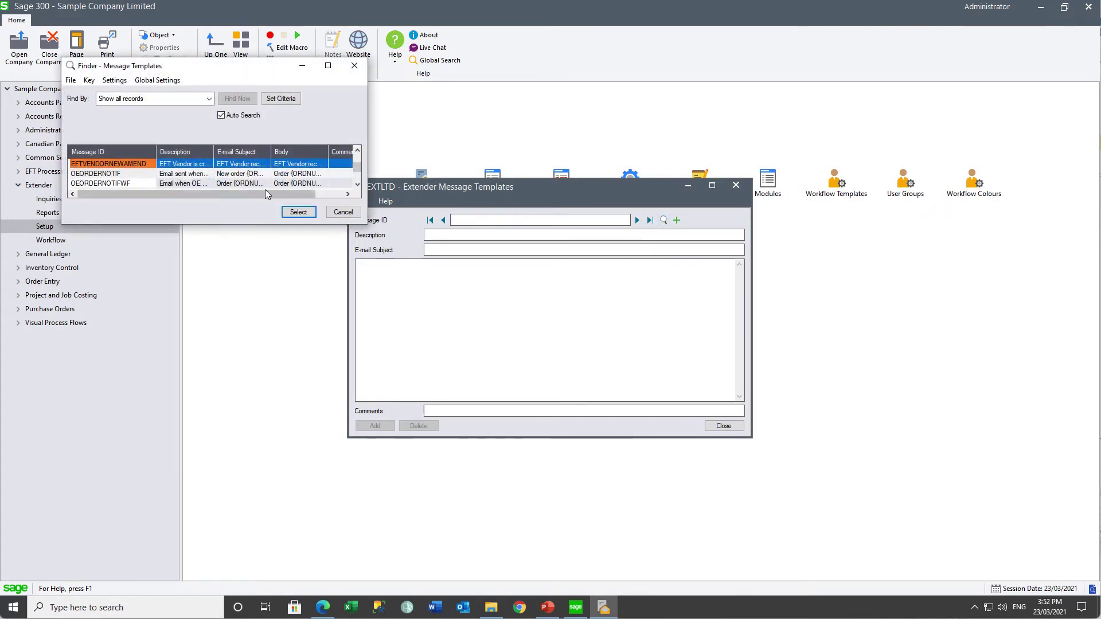
left_click(140, 183)
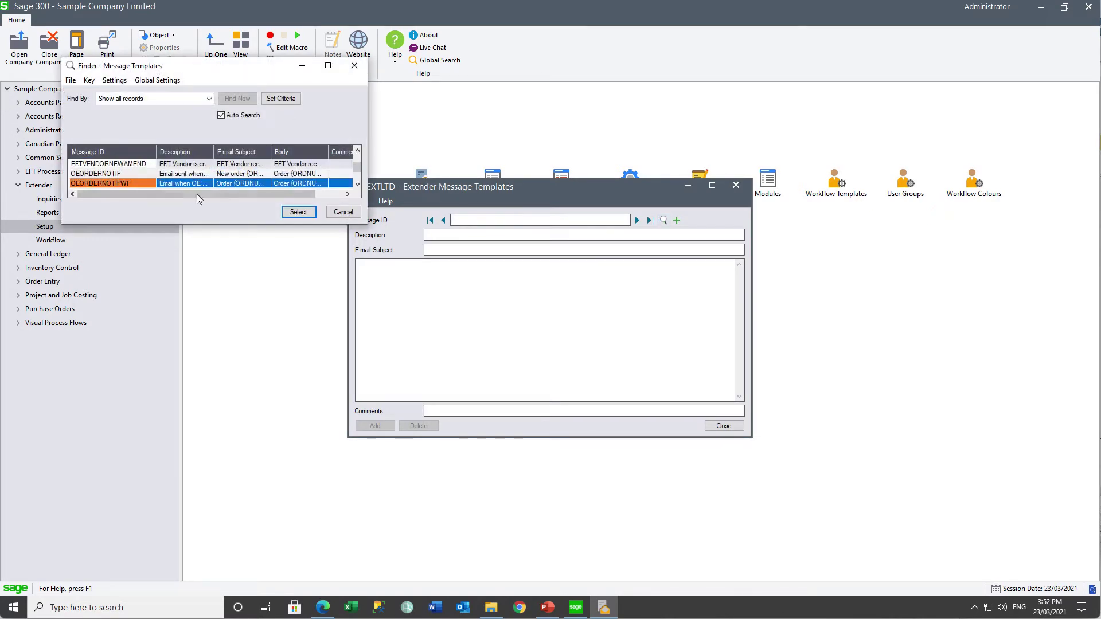
left_click(293, 212)
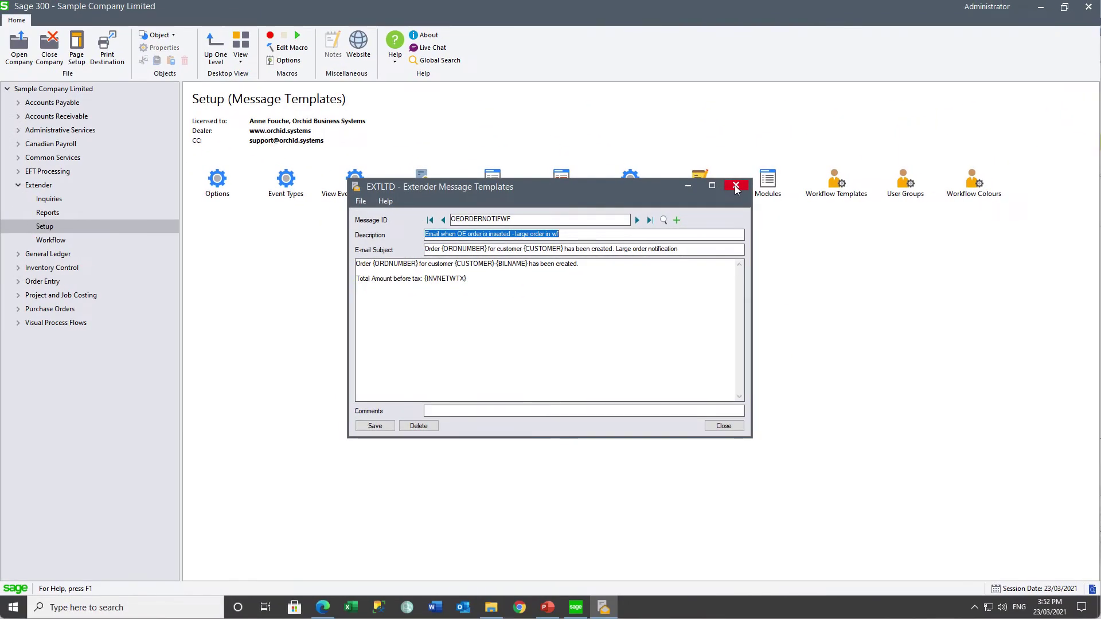
left_click(903, 74)
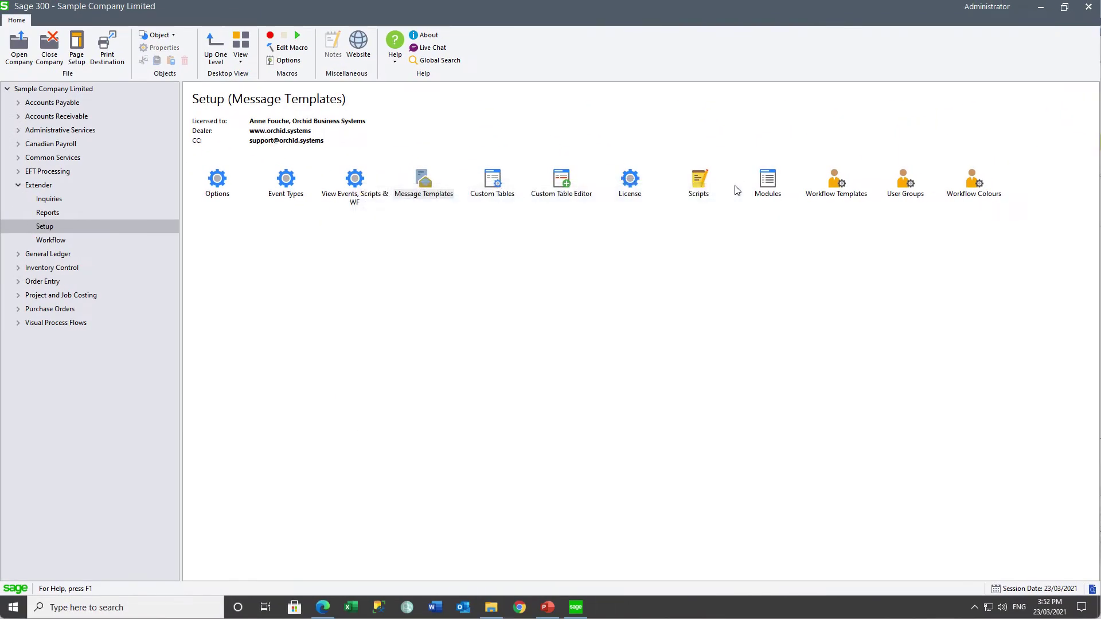
Import "OE Order Notification Mark Read workflow.xlsx" from the C:\Workflow folder into the Extender workflow templates.
left_click(838, 186)
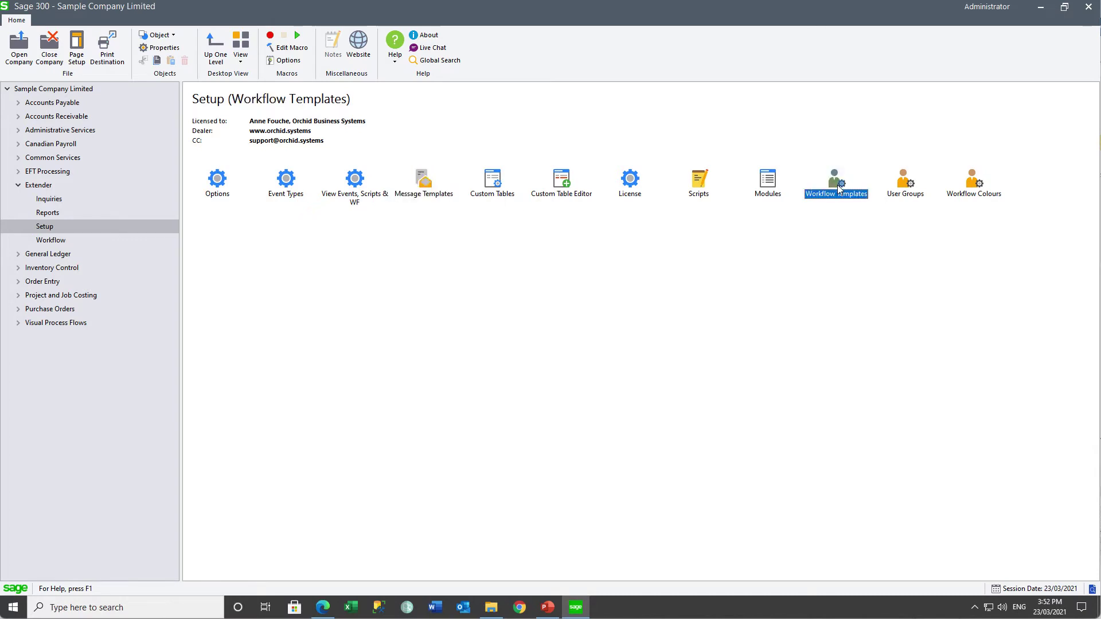
double_click(837, 184)
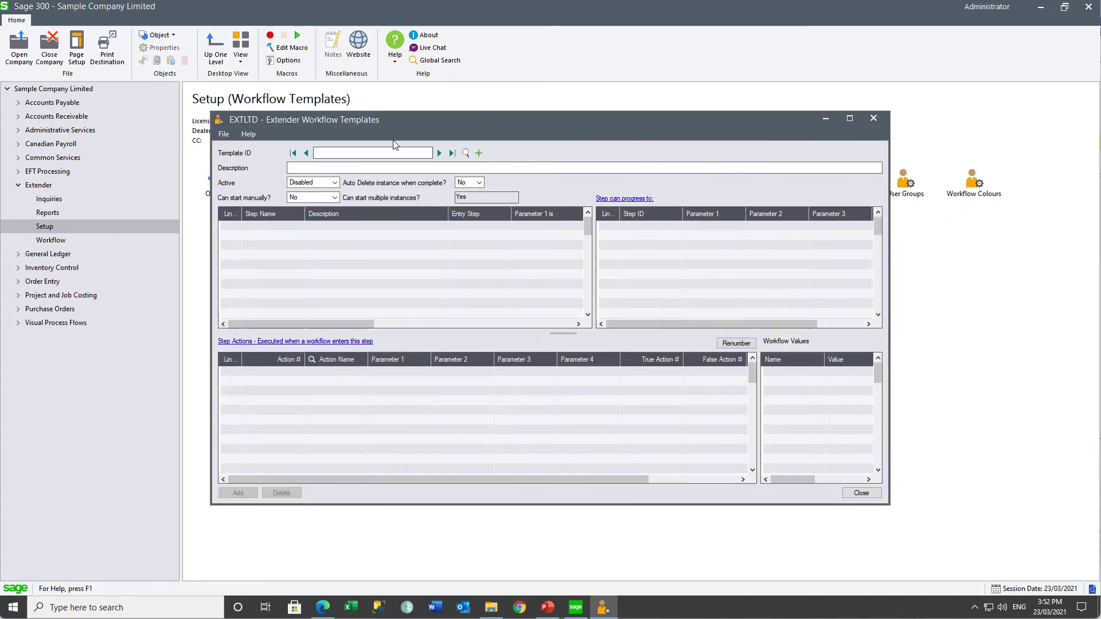
left_click(223, 134)
left_click(235, 169)
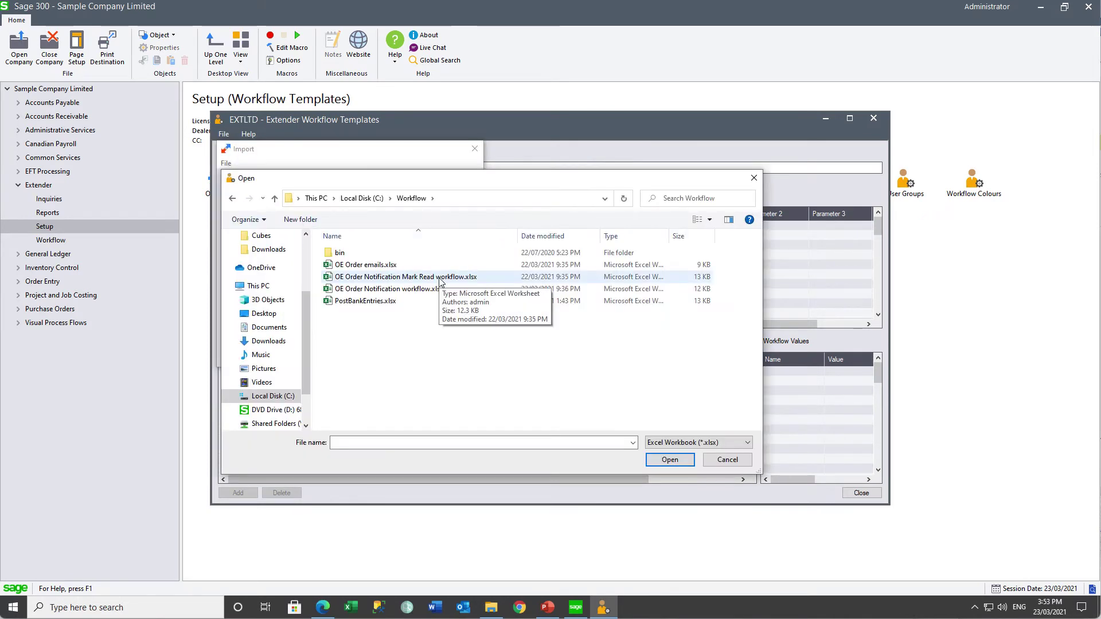
left_click(441, 278)
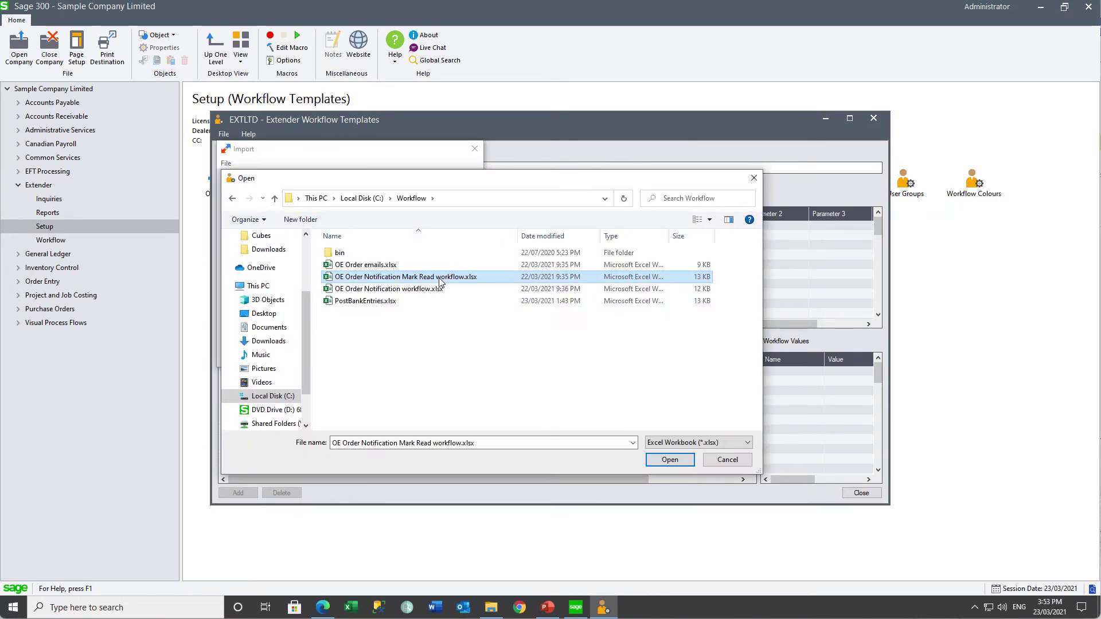
left_click(665, 460)
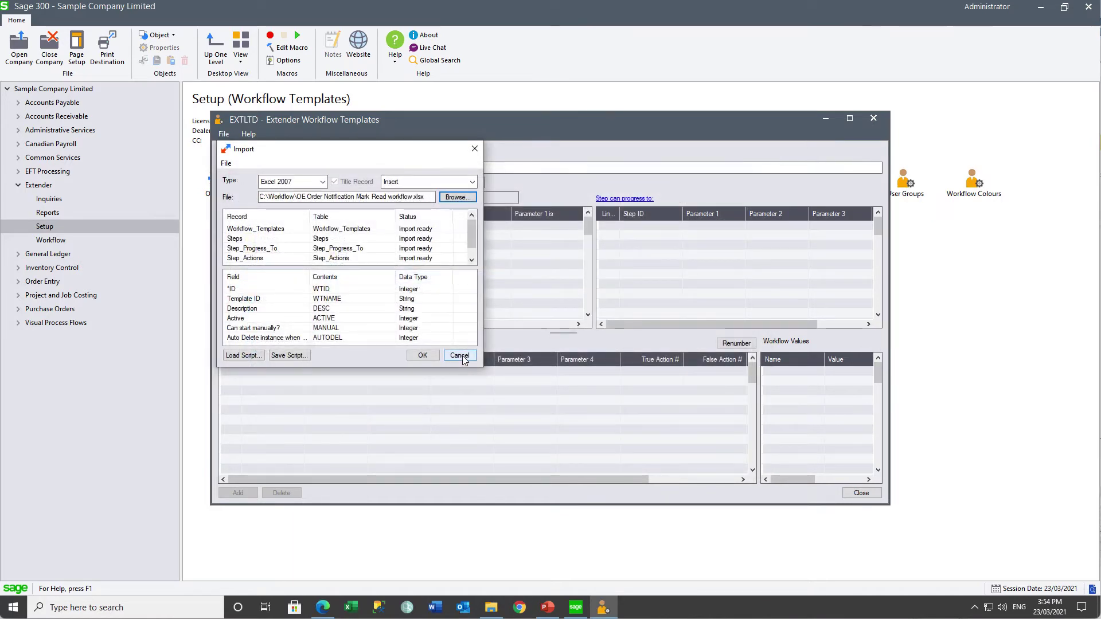
left_click(429, 357)
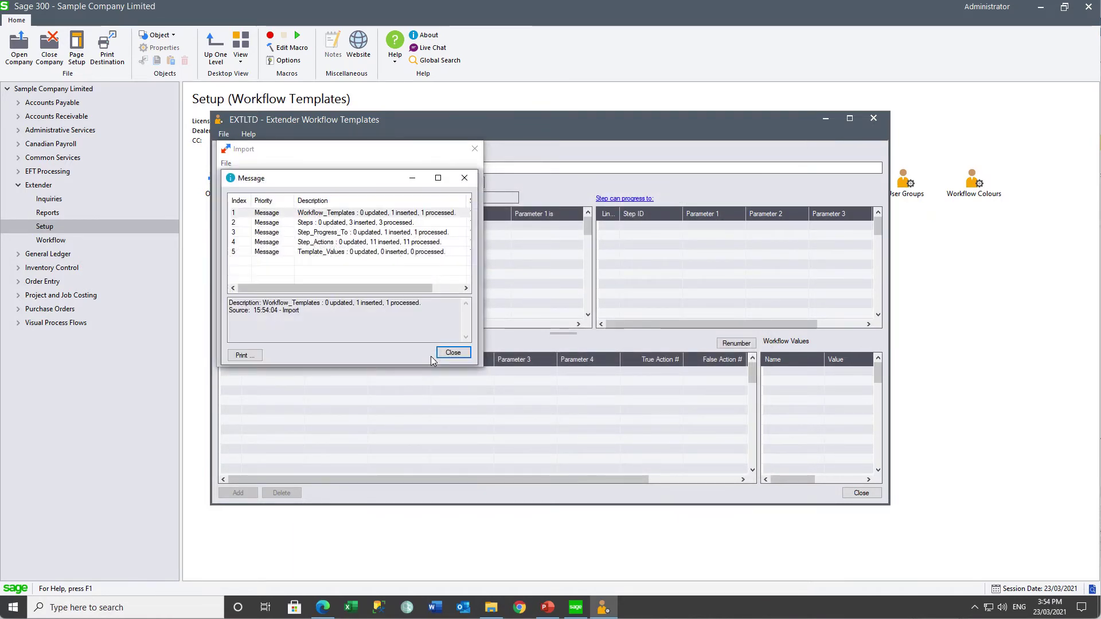
left_click(459, 354)
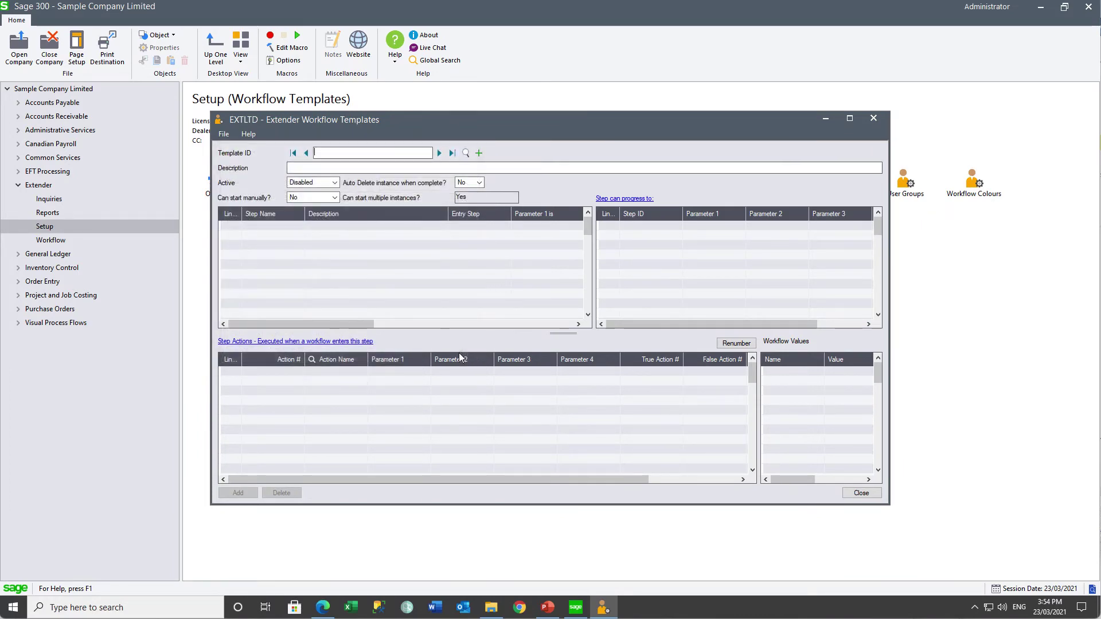
Find and load the OEORDERNOTIFMARKREAD workflow template.
left_click(465, 154)
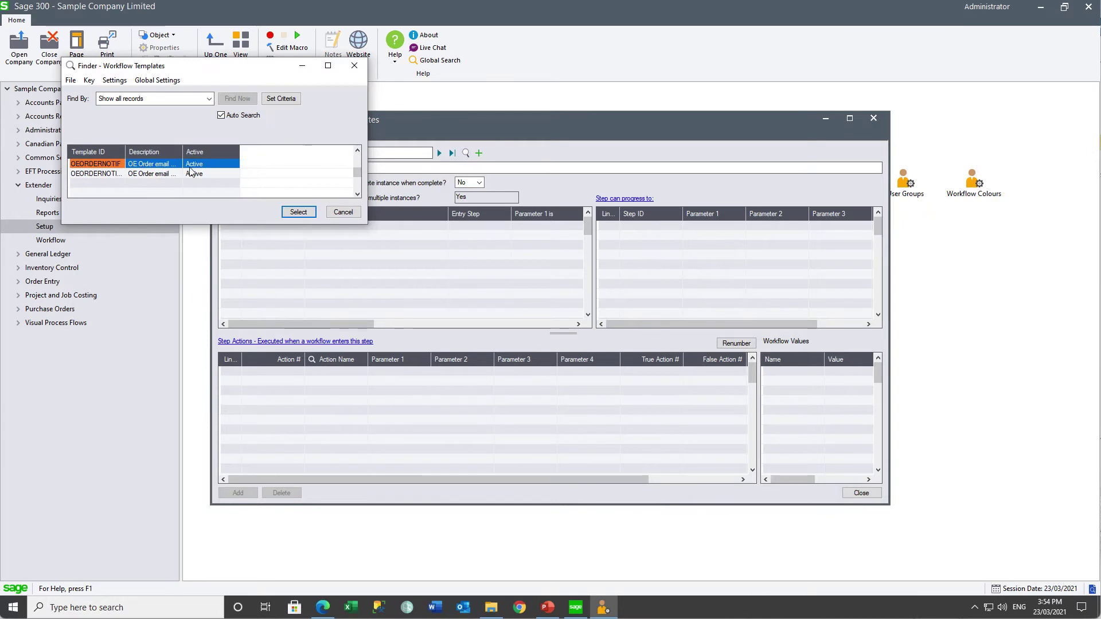
double_click(126, 152)
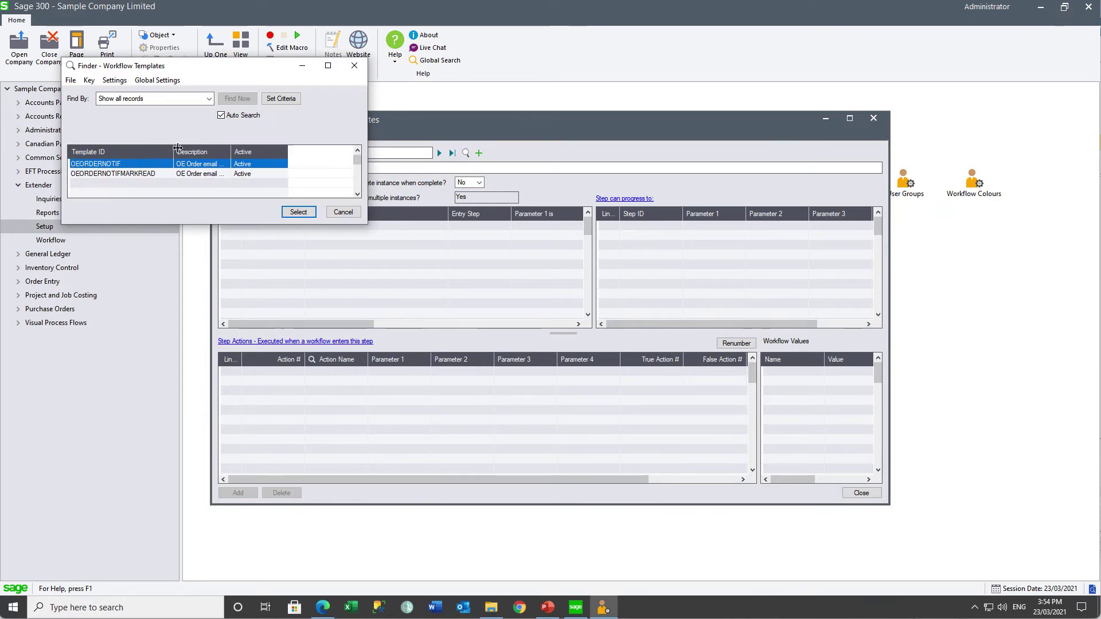
double_click(143, 175)
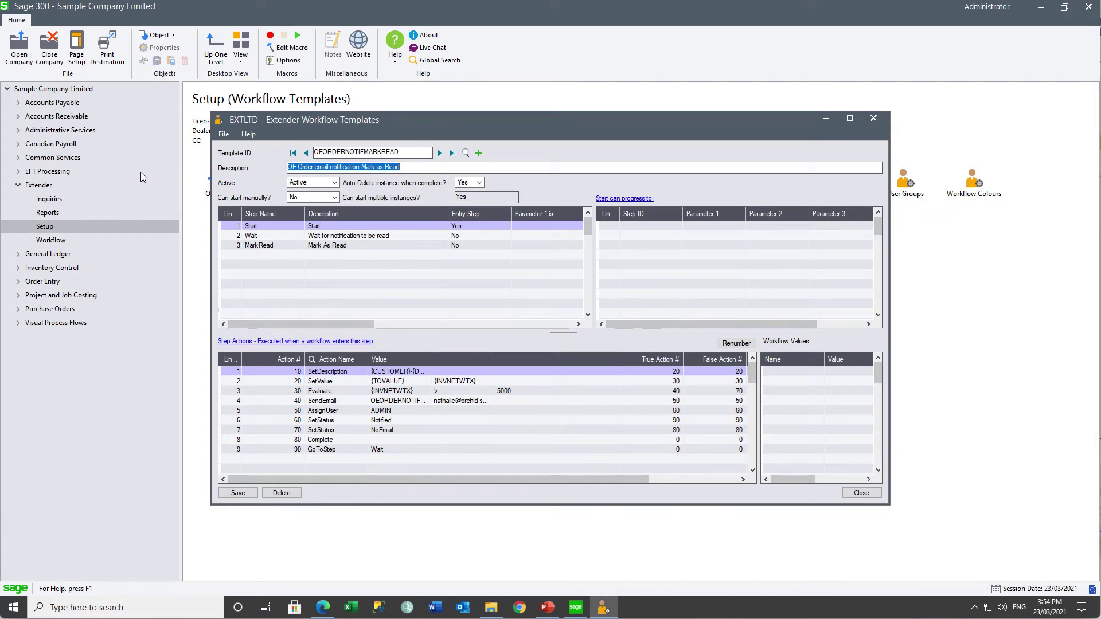
Examine the Start step's Evaluate action, adjusting column widths to show its condition and its true and false action numbers.
left_click(322, 229)
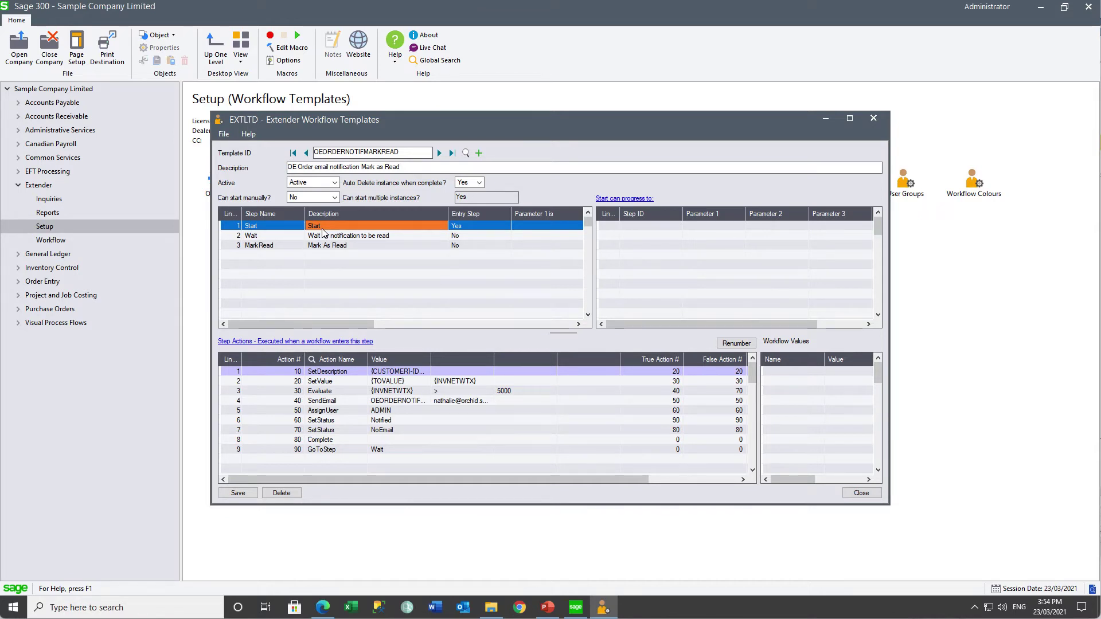
left_click_drag(431, 358, 458, 358)
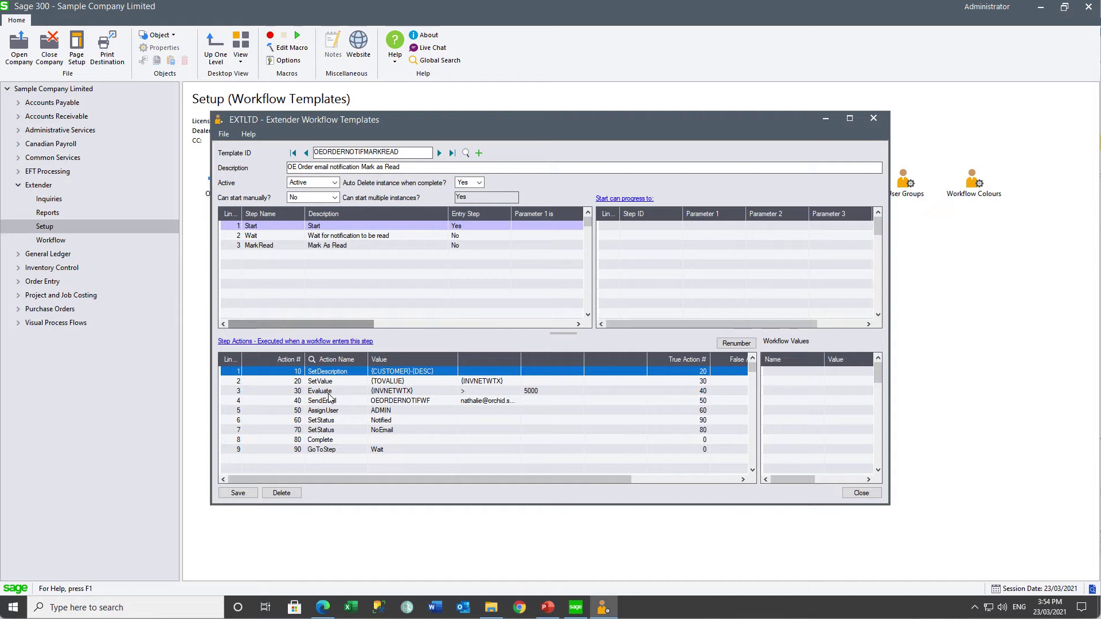
left_click(693, 392)
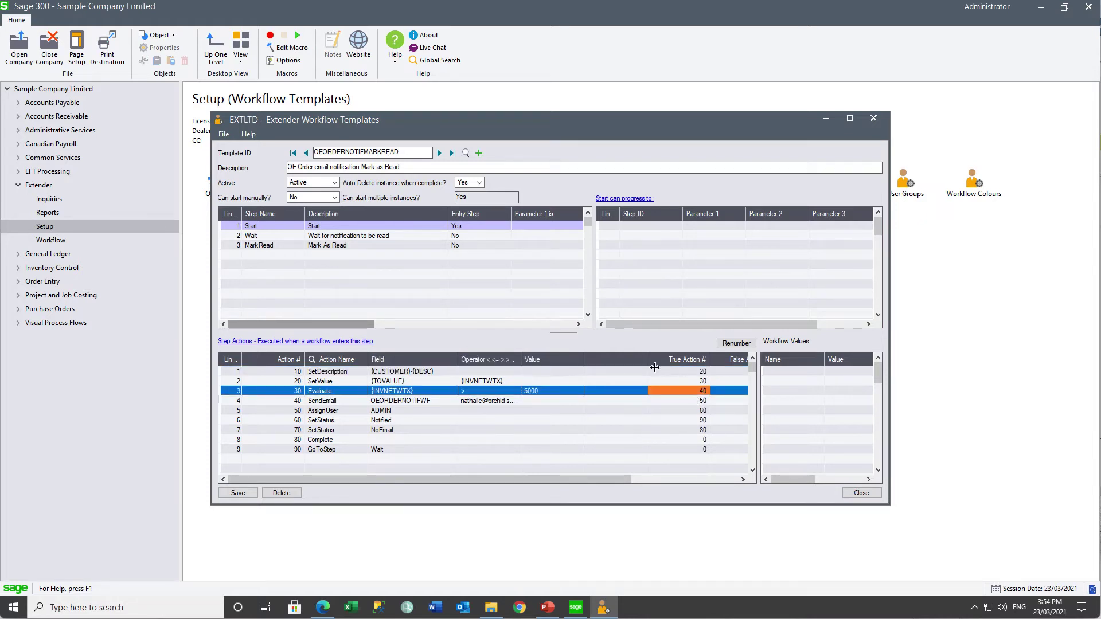
left_click_drag(649, 358, 621, 360)
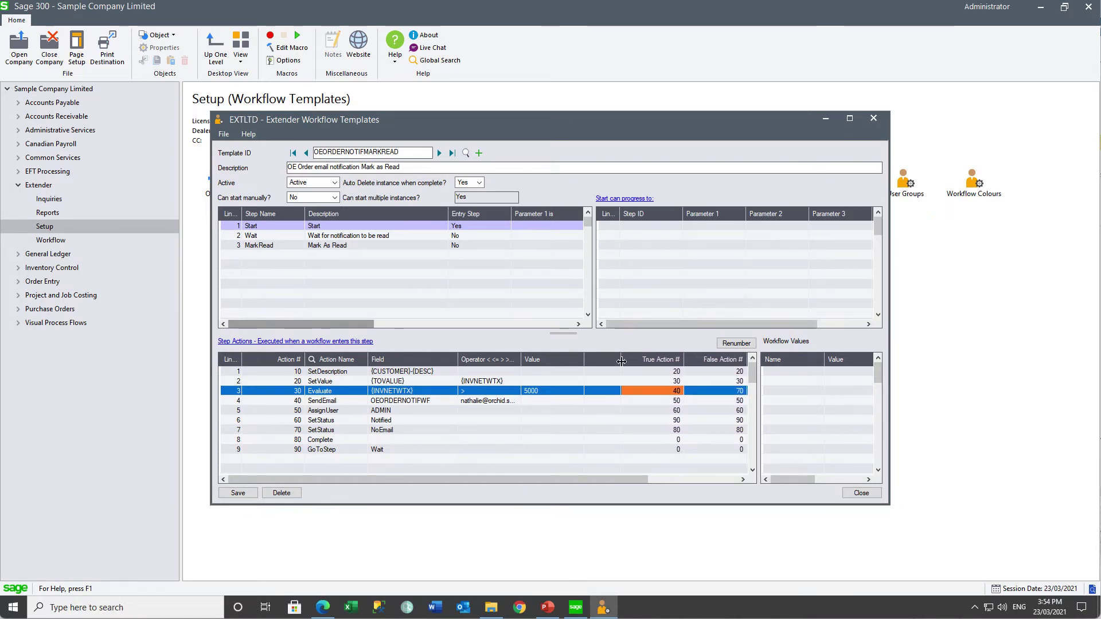
left_click(672, 394)
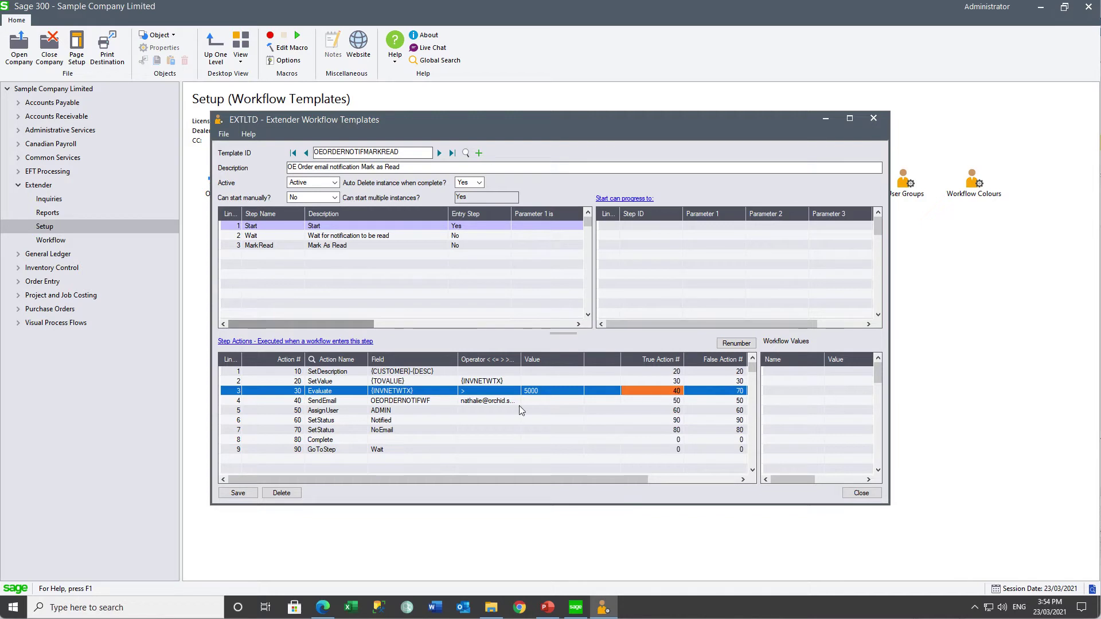
Examine how the Start step's SendEmail, AssignUser, SetStatus, Complete and GoToStep actions follow from the Evaluate condition.
left_click(400, 401)
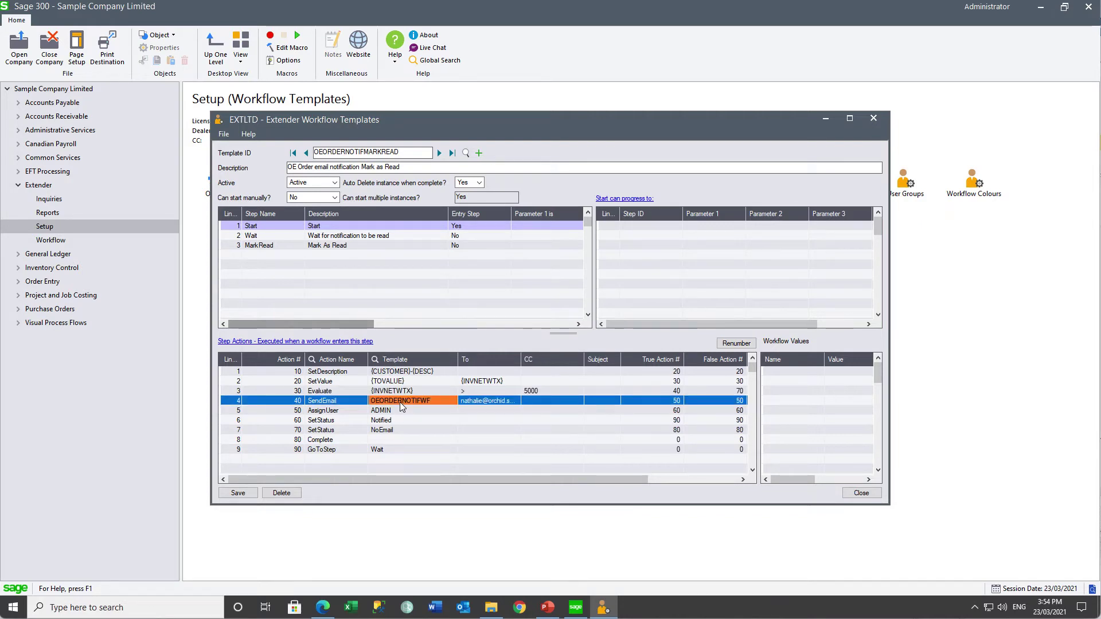
left_click(392, 412)
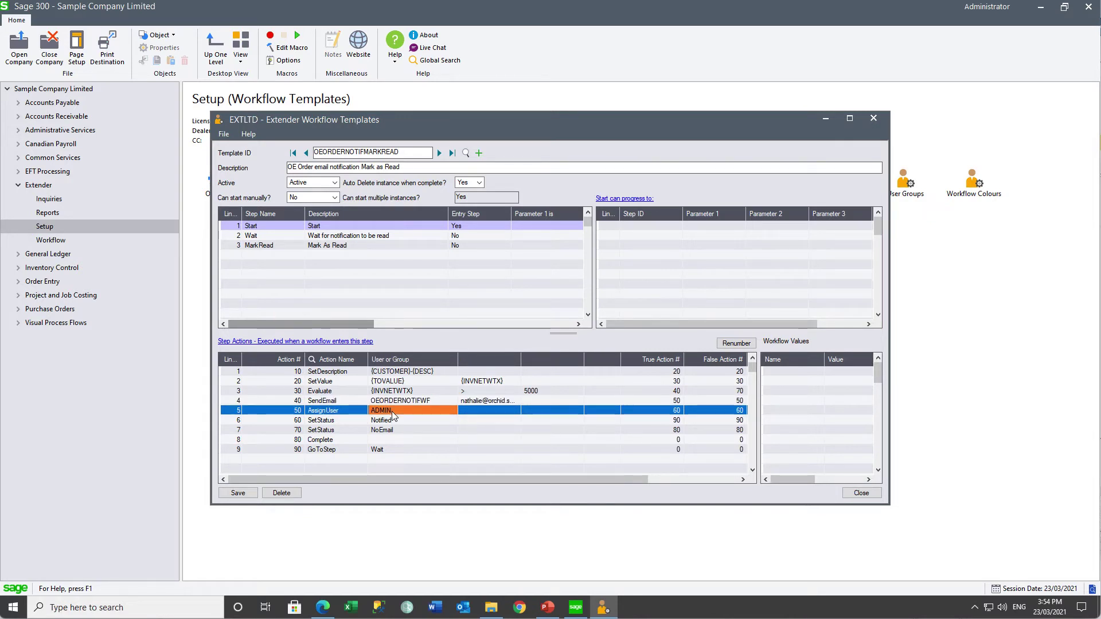
left_click(388, 421)
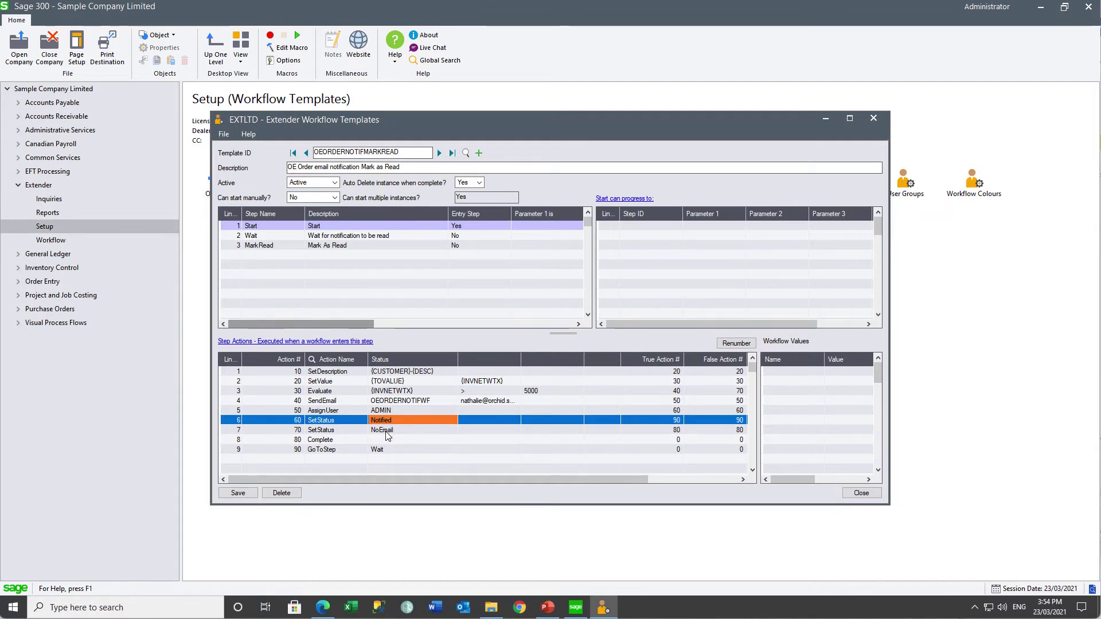
left_click(400, 401)
left_click(400, 392)
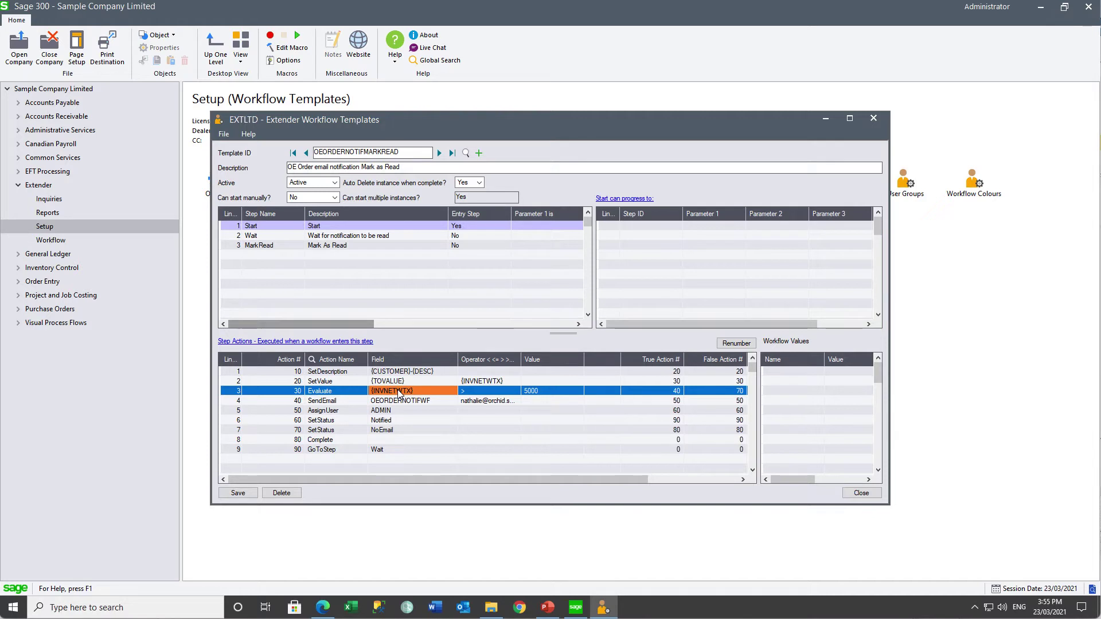
left_click(388, 431)
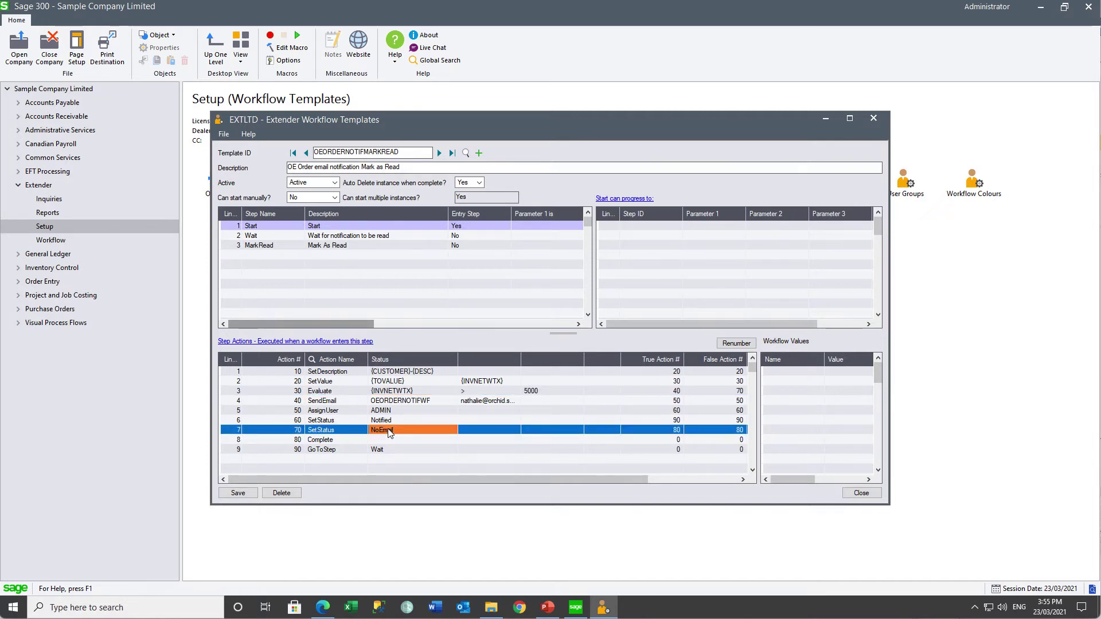
left_click(382, 440)
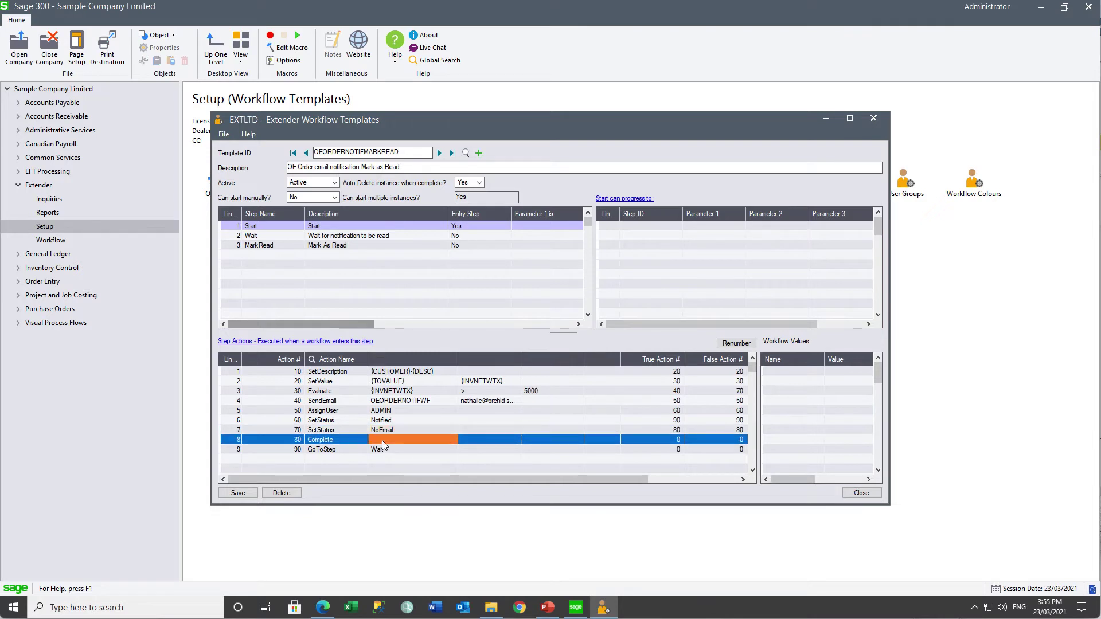
left_click(386, 422)
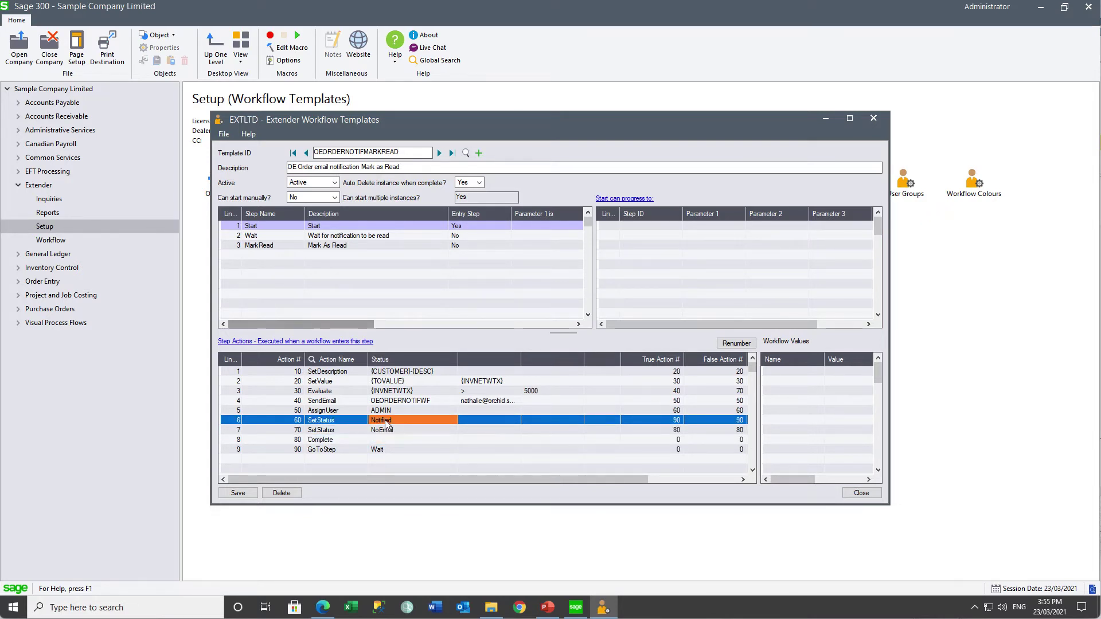
left_click(379, 451)
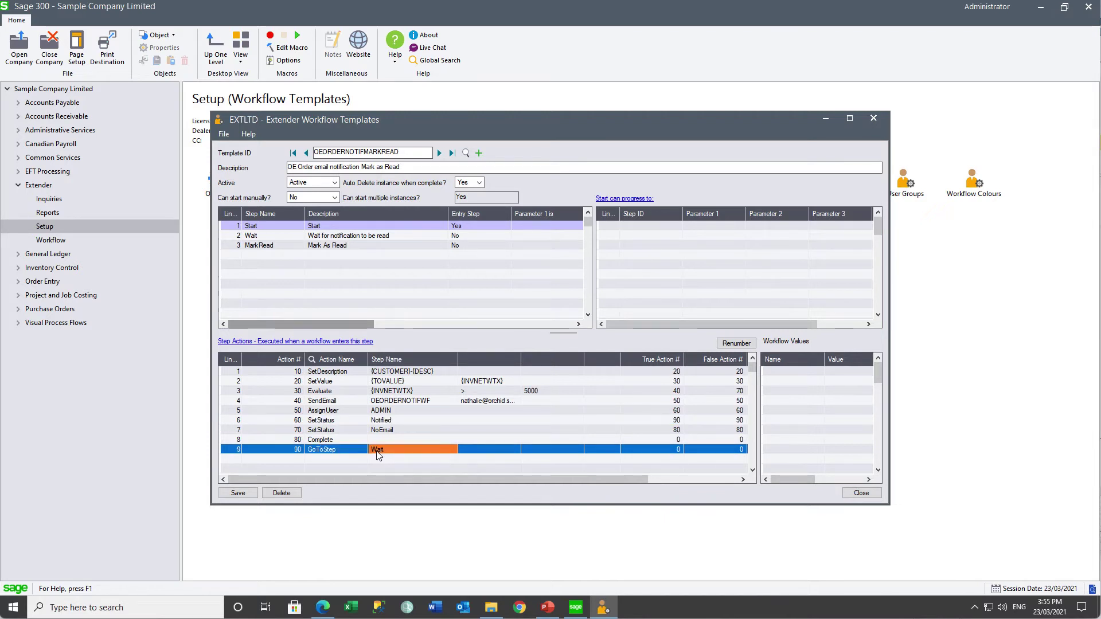
Review the Wait step's progression and the MarkRead step's actions, and return to the template's Start step.
left_click(256, 236)
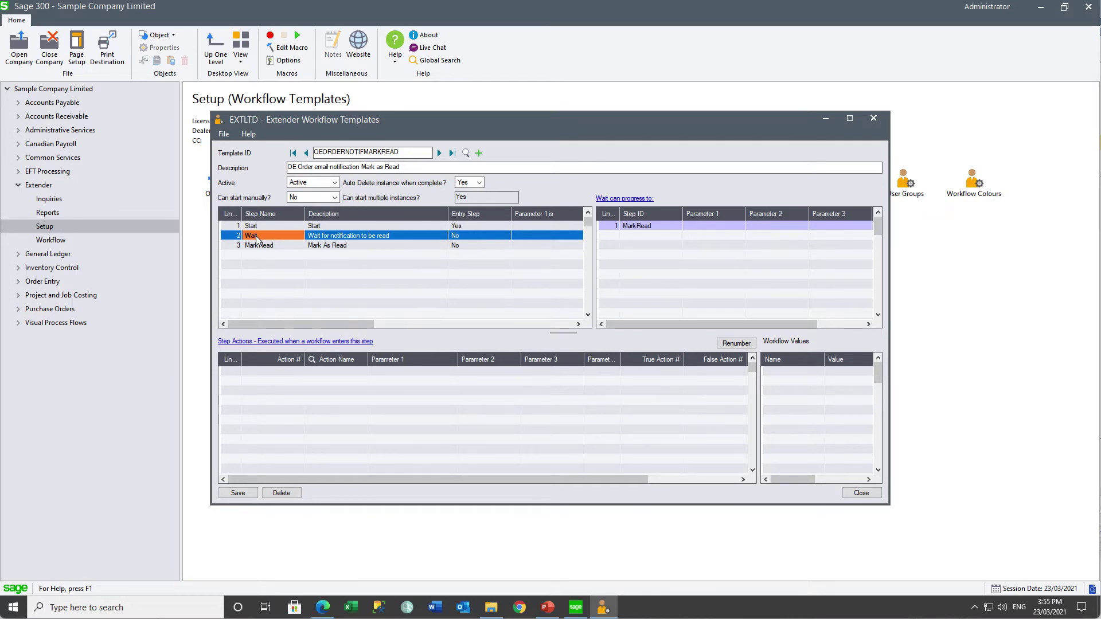
left_click(260, 247)
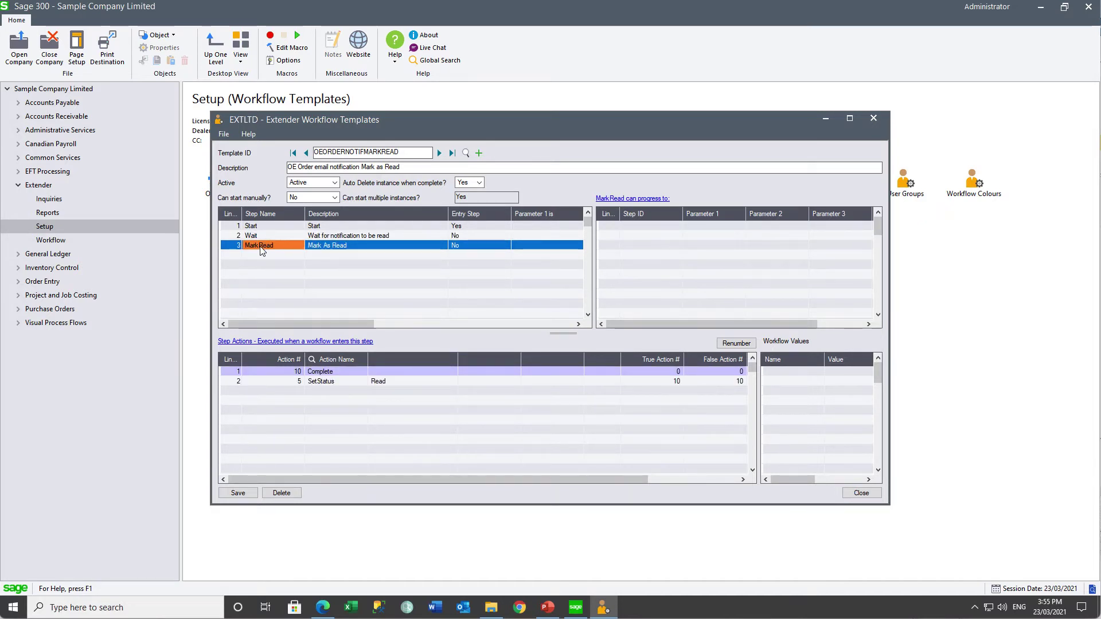
left_click(439, 153)
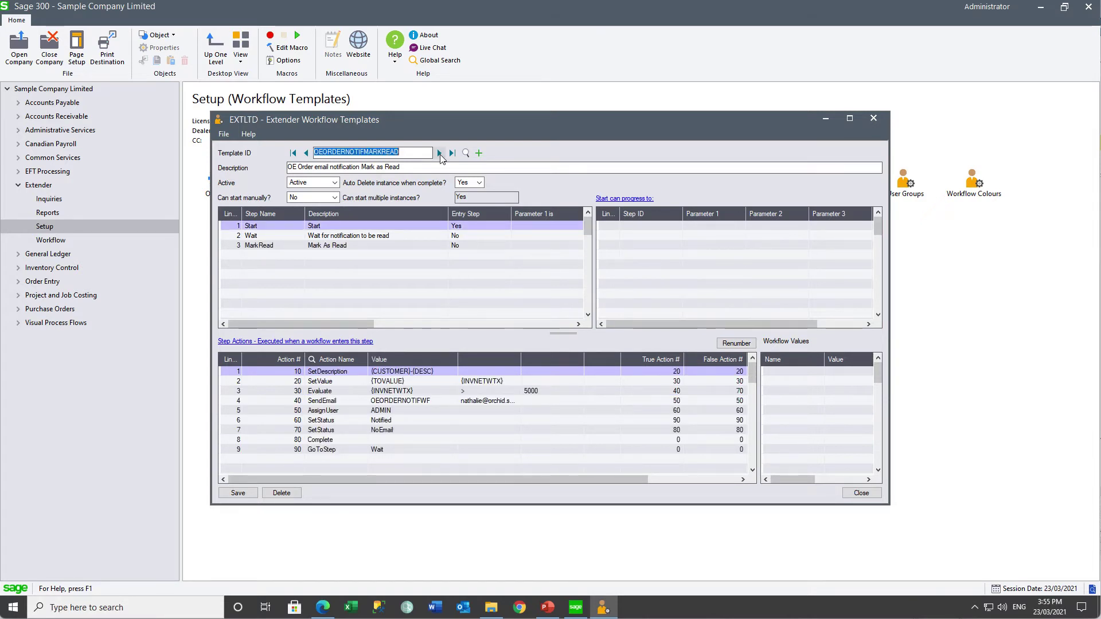
Enter the recipient's user ID in the Start step's AssignUser action and SendEmail To field, save the template and close it.
left_click(395, 411)
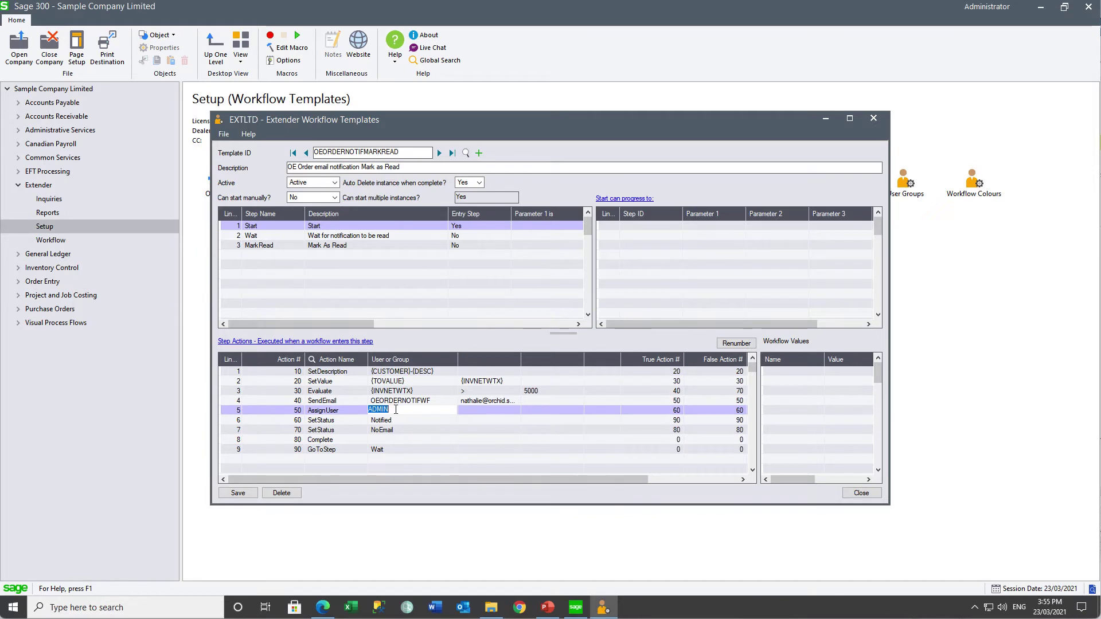
type("STEVE")
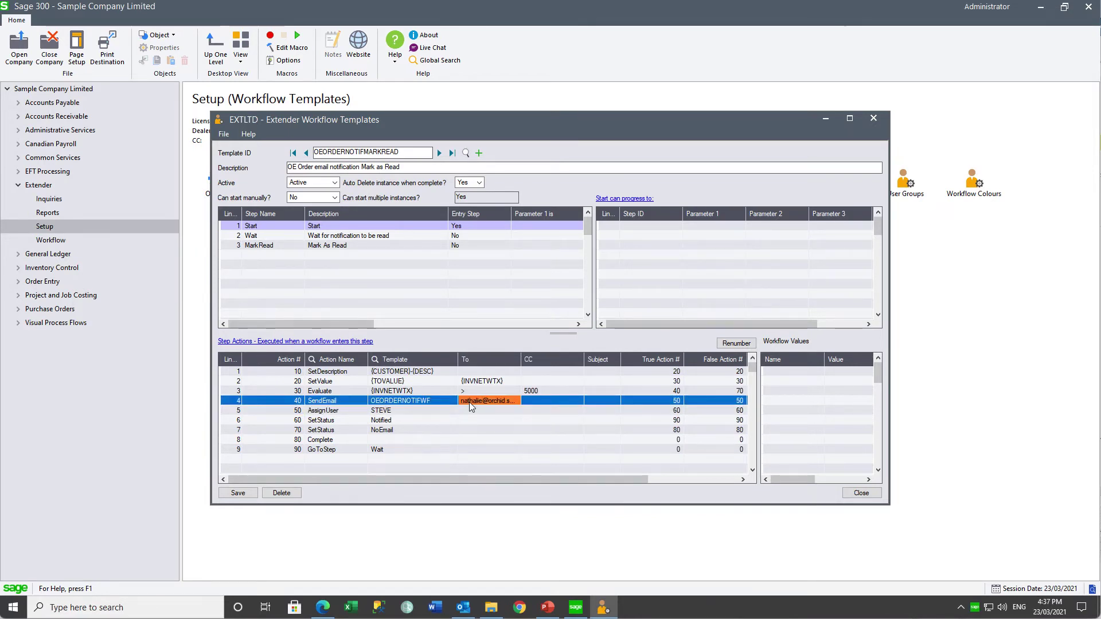
left_click(470, 402)
type("STEVE")
key("Tab")
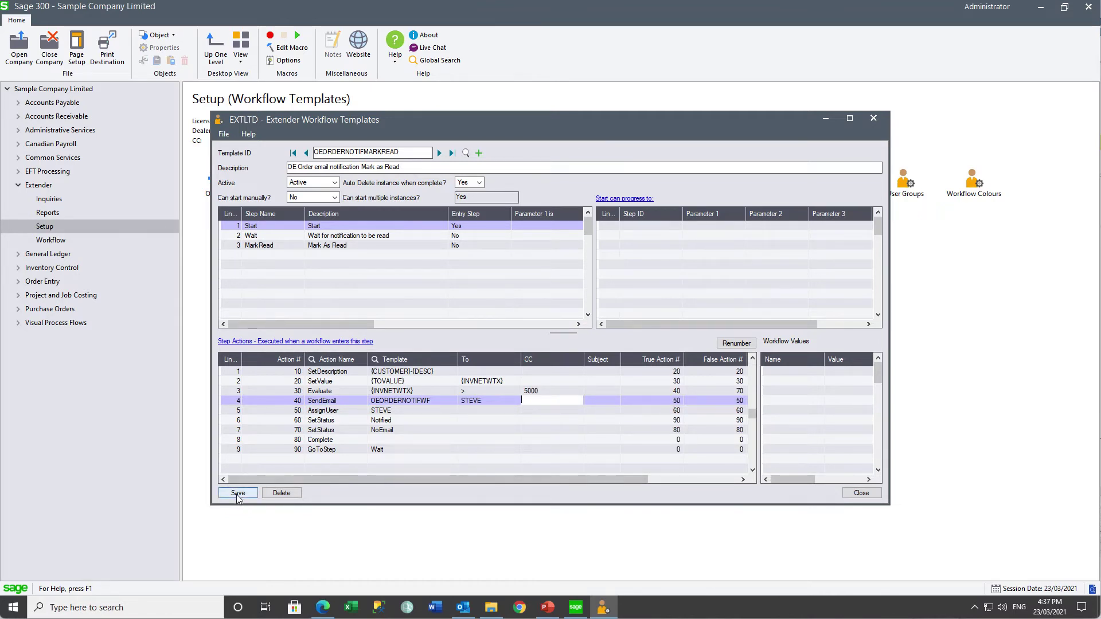
left_click(237, 493)
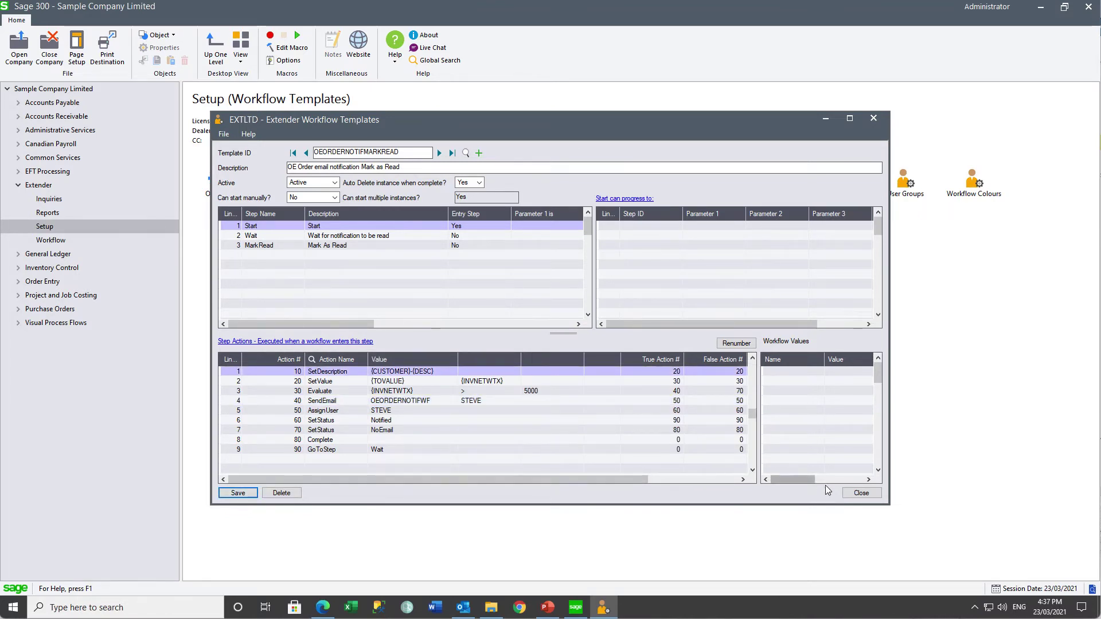
left_click(860, 494)
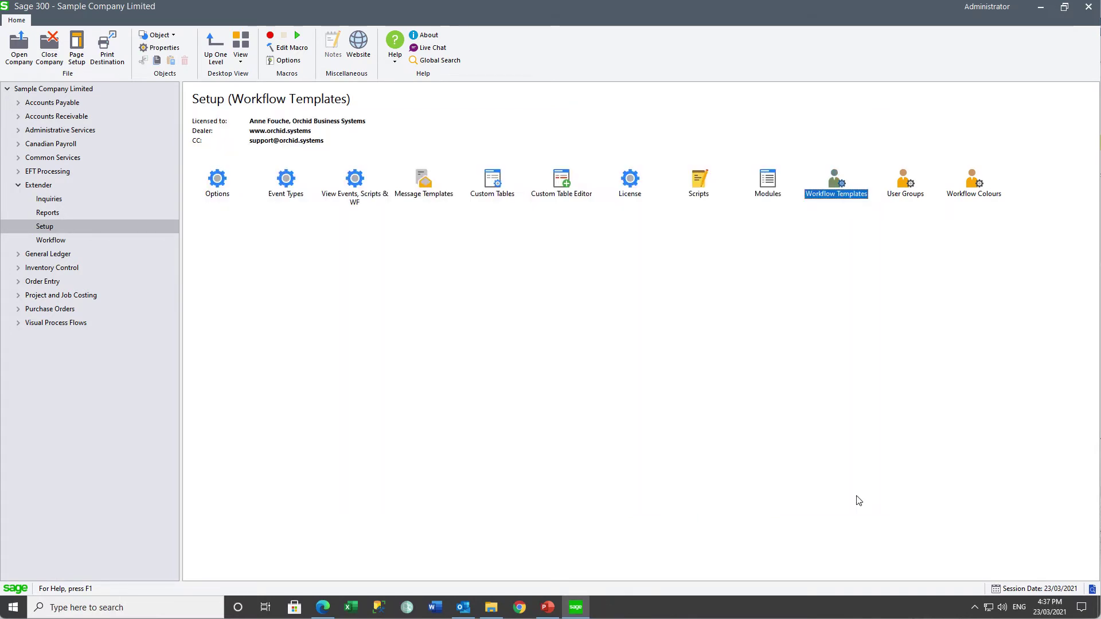
Open the View Events, Scripts & WF setup and filter the view finder for IDs containing "oe".
double_click(355, 180)
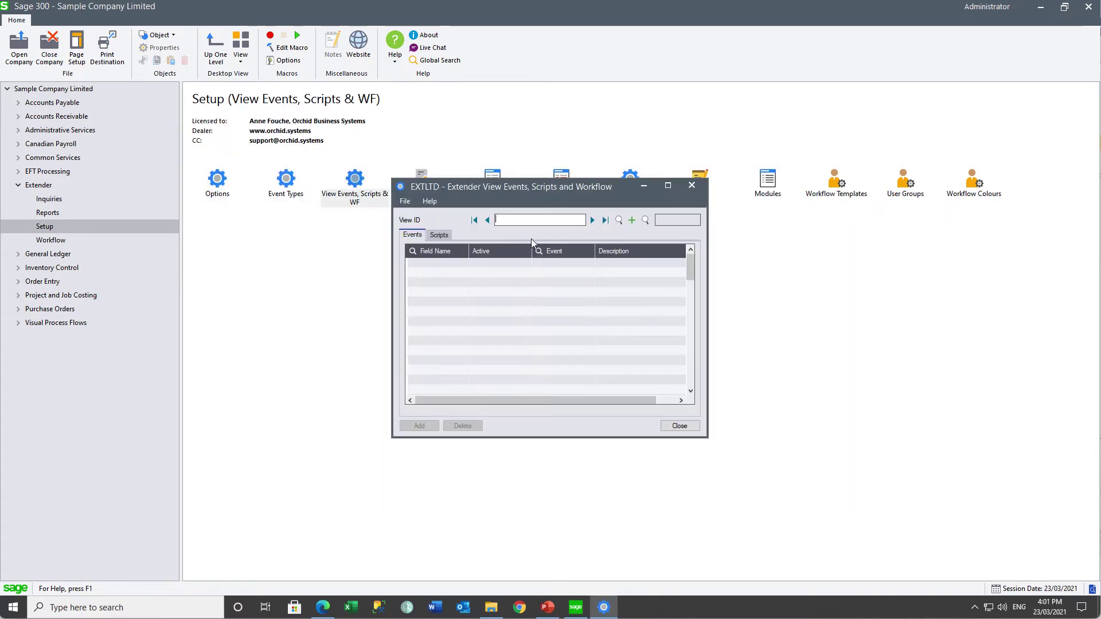
left_click(645, 219)
type("oe")
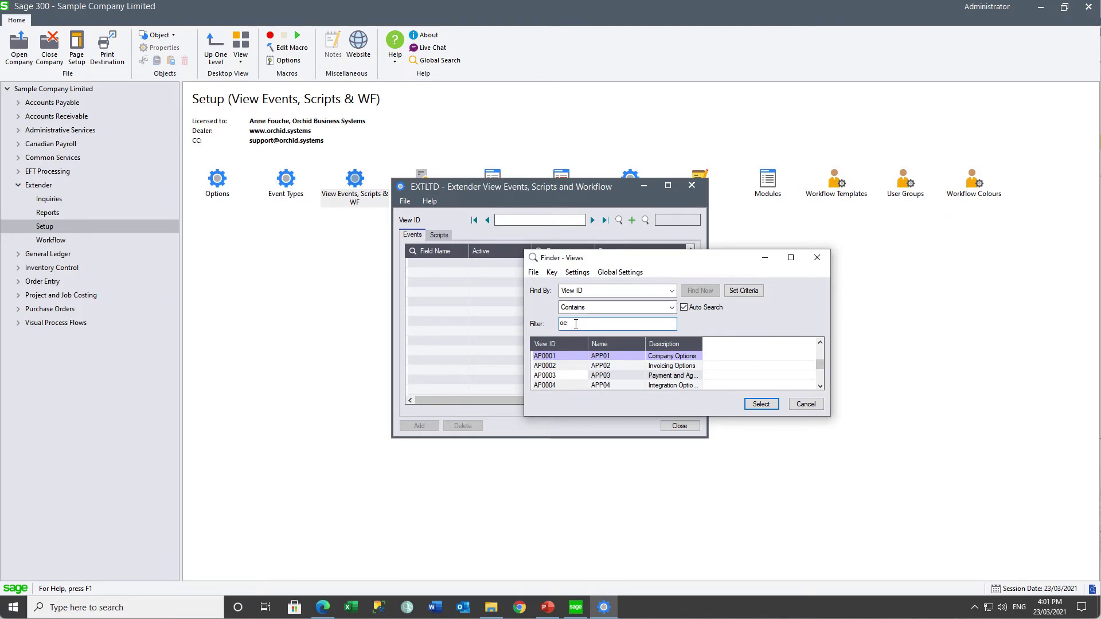
left_click_drag(830, 416, 854, 482)
left_click_drag(842, 353, 841, 360)
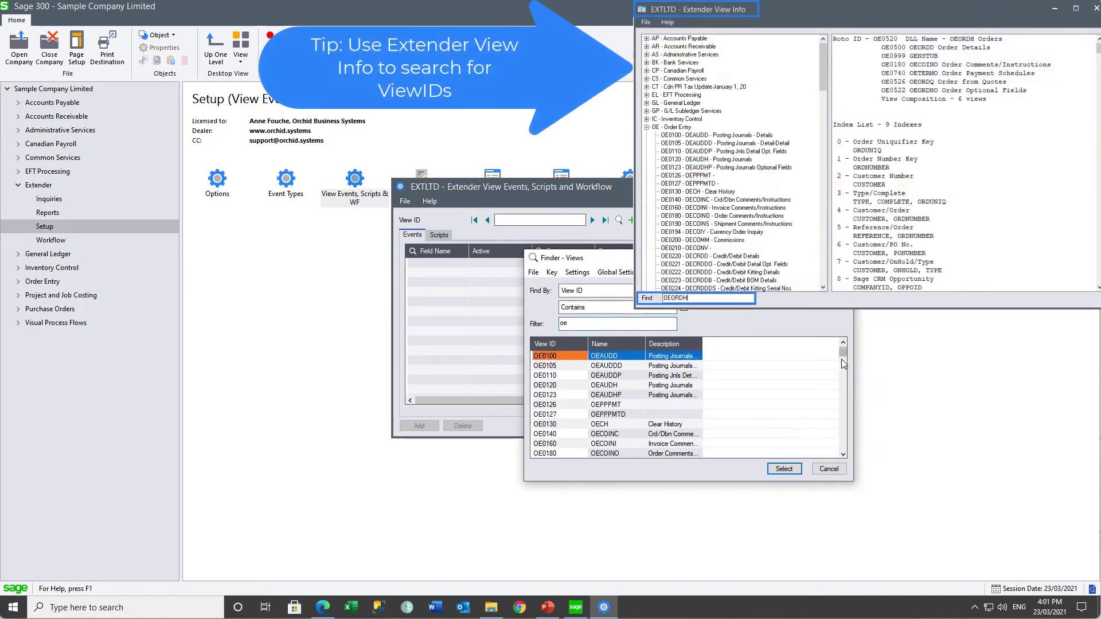
Find the Orders view OE0520 (OEORDH) in the filtered list and select it as the view ID.
left_click(843, 455)
left_click(843, 455)
left_click(844, 457)
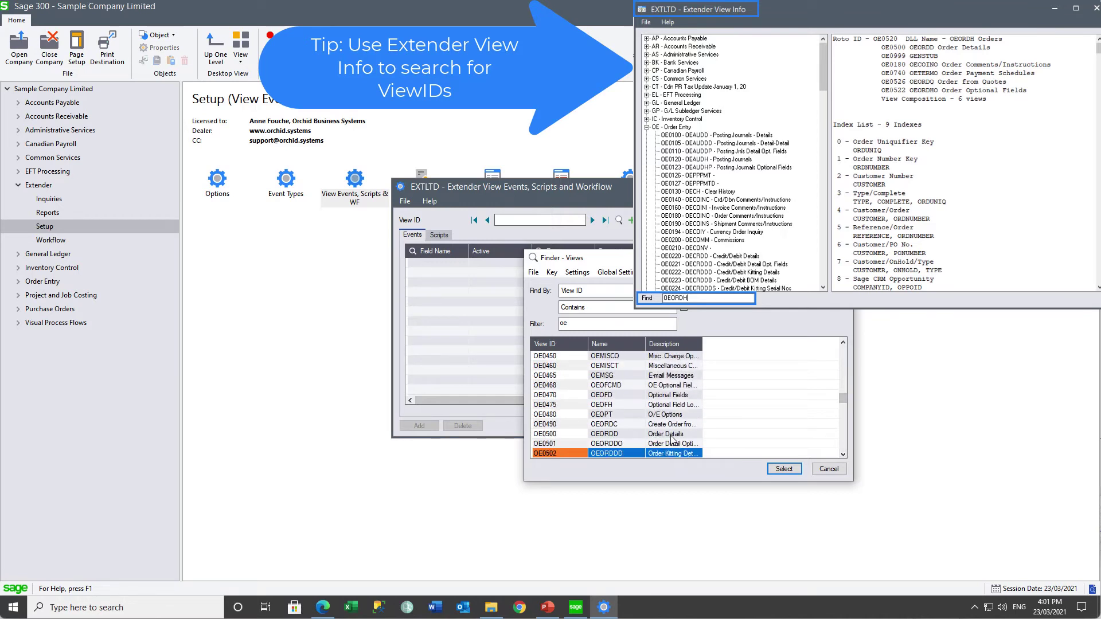
left_click(843, 455)
left_click_drag(702, 351, 768, 354)
left_click(843, 455)
left_click(843, 455)
left_click(658, 434)
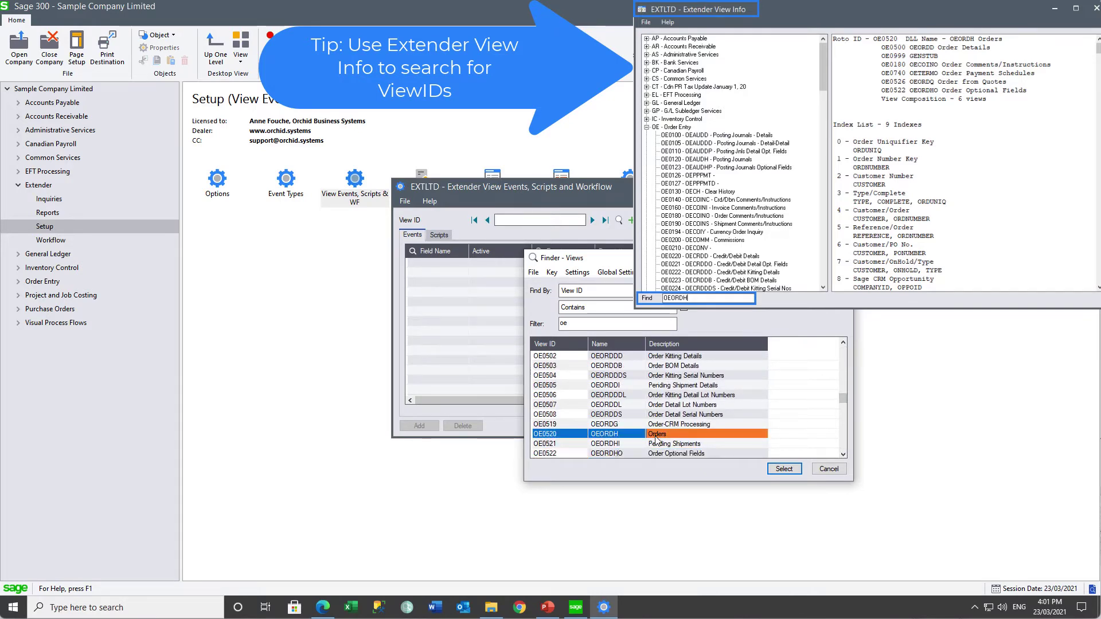
left_click(784, 470)
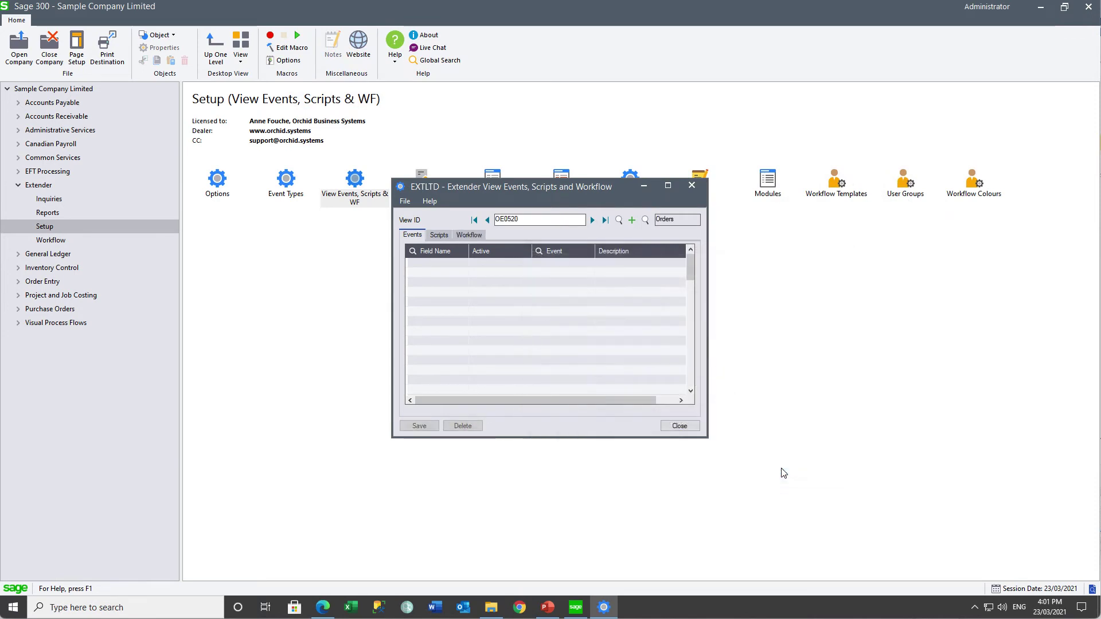
Add a workflow line to the Orders view that triggers on <INSERT>, when a record is created.
left_click(471, 235)
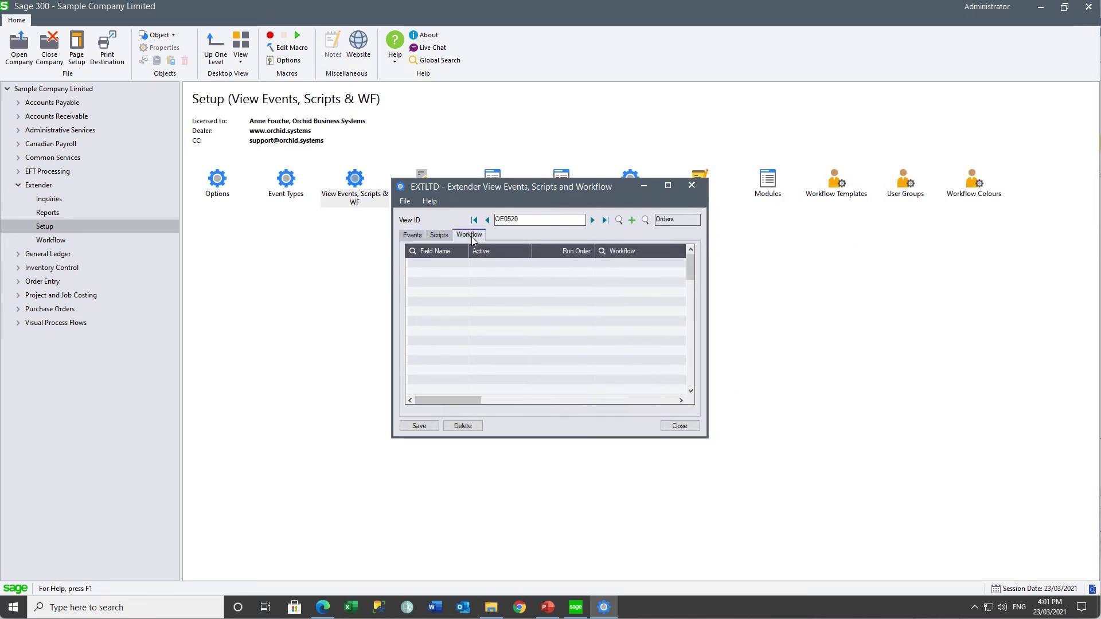
left_click(421, 263)
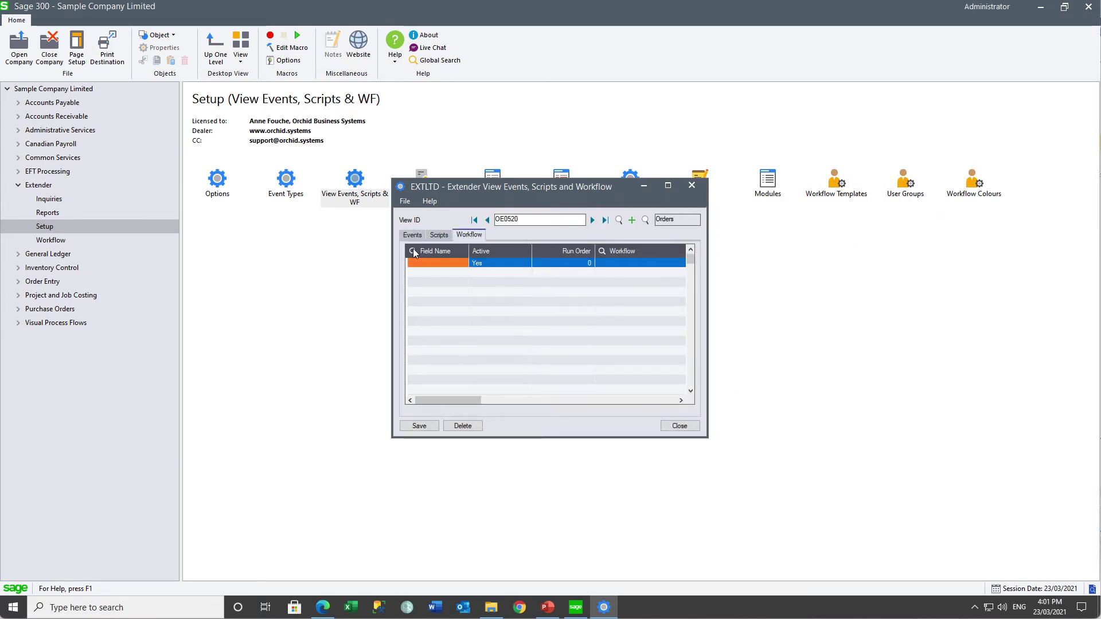
left_click(413, 251)
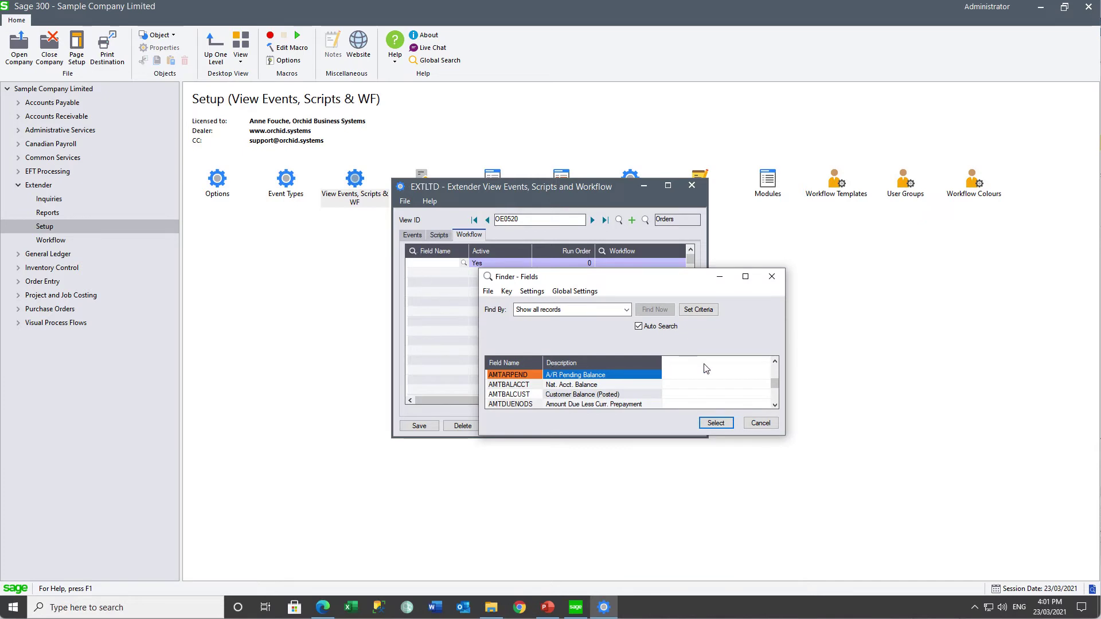
left_click_drag(776, 384, 776, 363)
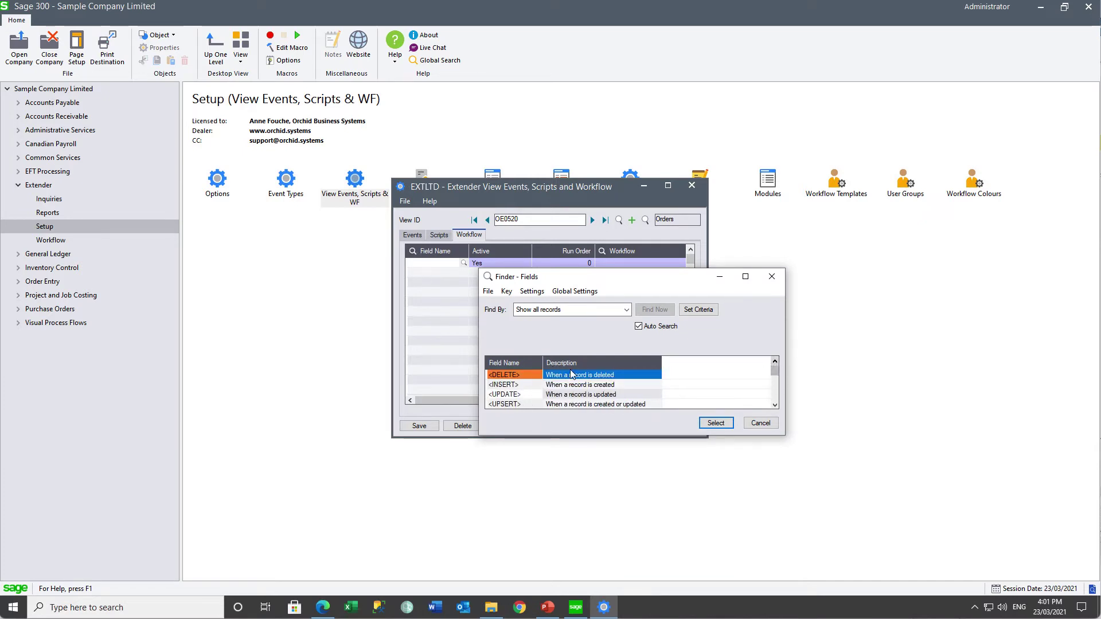
left_click(520, 386)
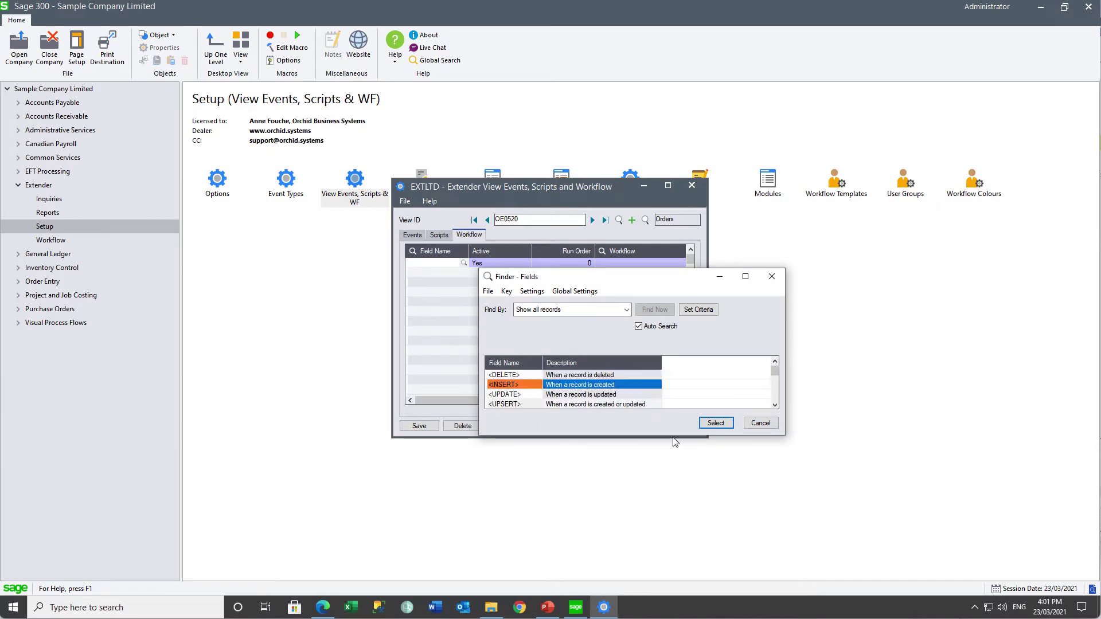
left_click(713, 425)
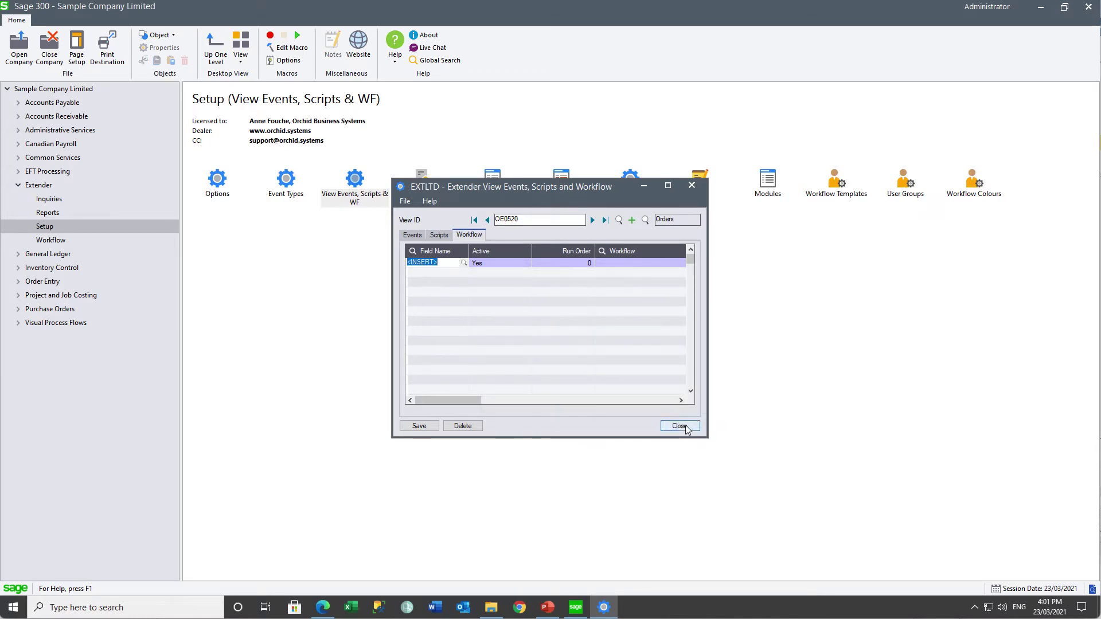
Assign the OEORDERNOTIFMARKREAD workflow template to the <INSERT> line, with Start as its entry step.
key("Tab")
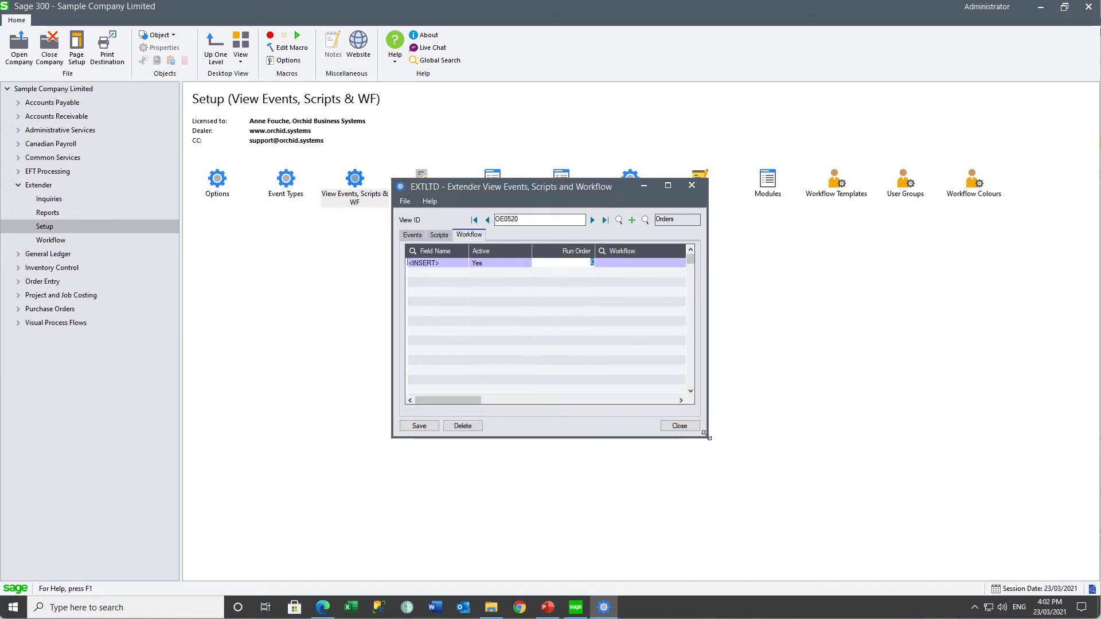
key("Tab")
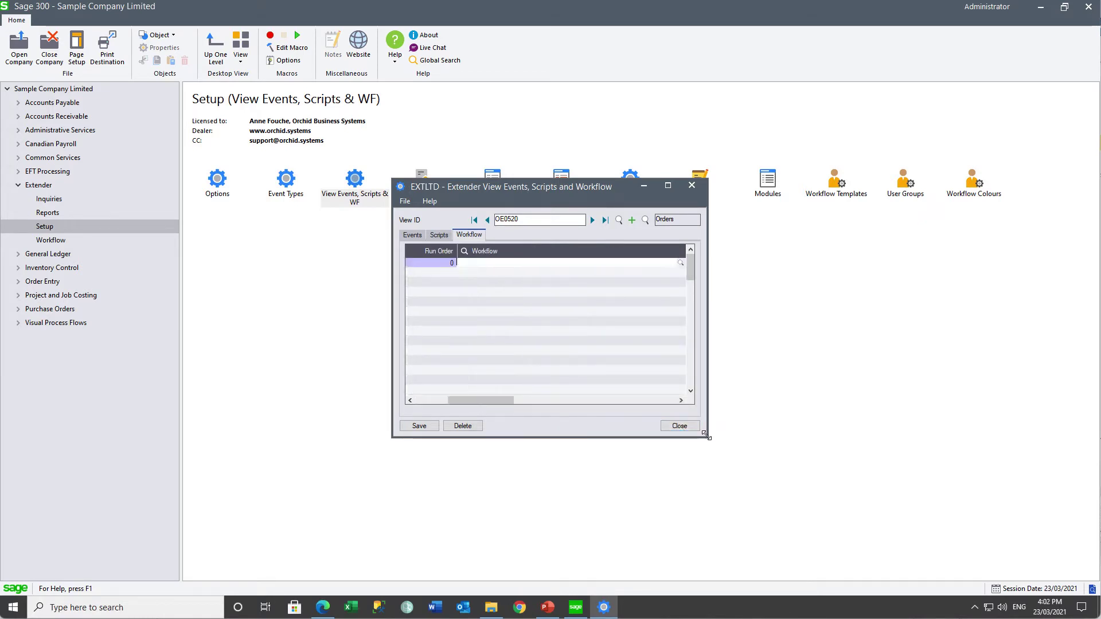
left_click(464, 252)
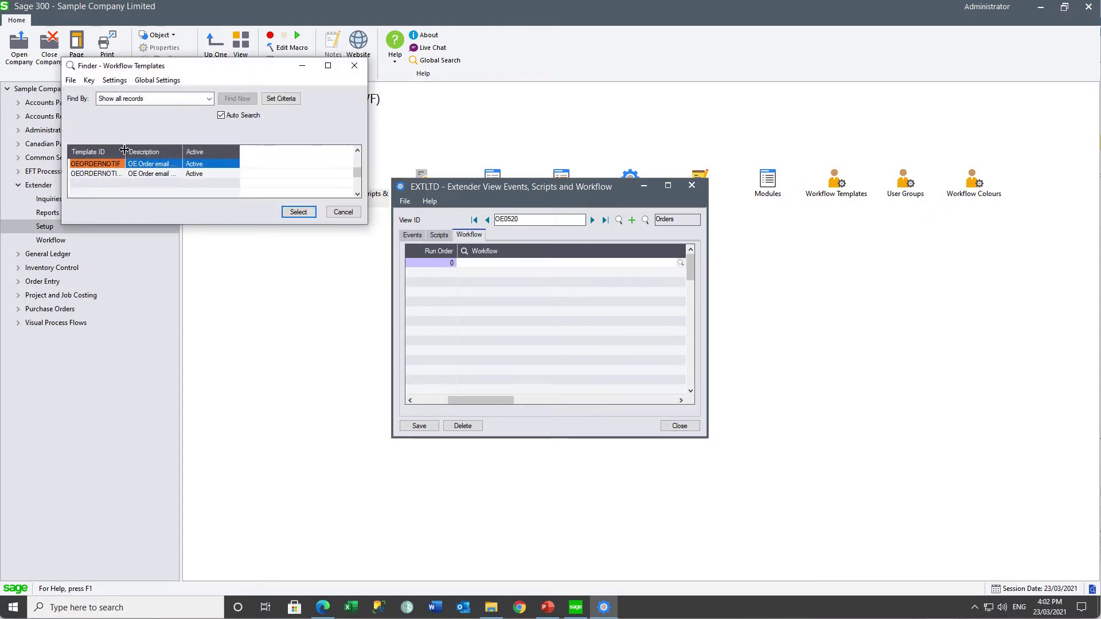
left_click_drag(123, 149, 216, 148)
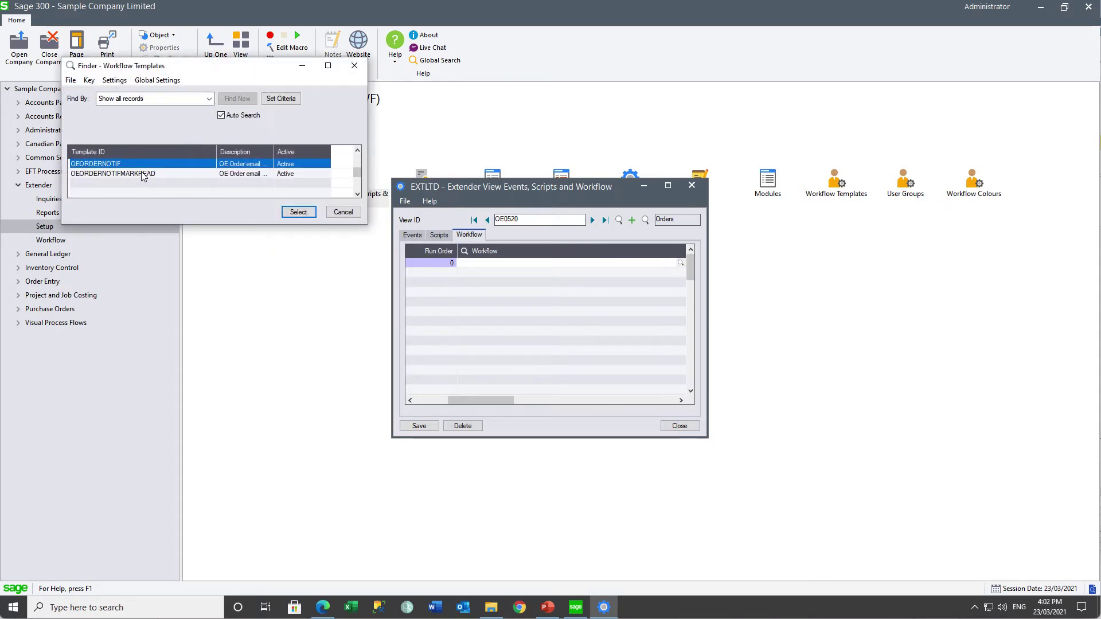
left_click(143, 174)
left_click(298, 212)
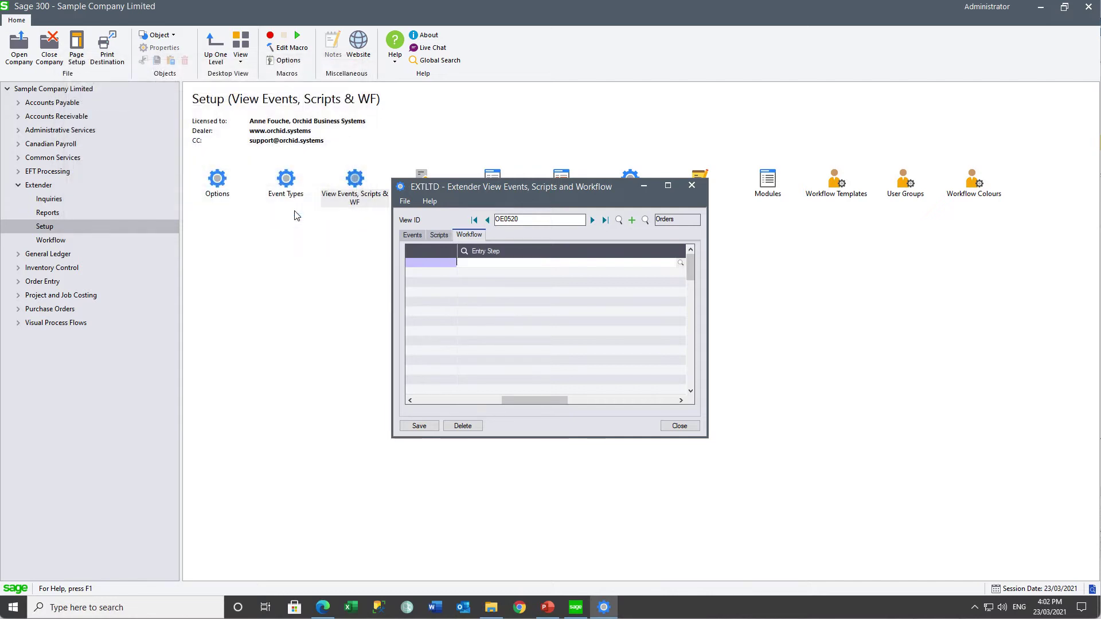
left_click(464, 252)
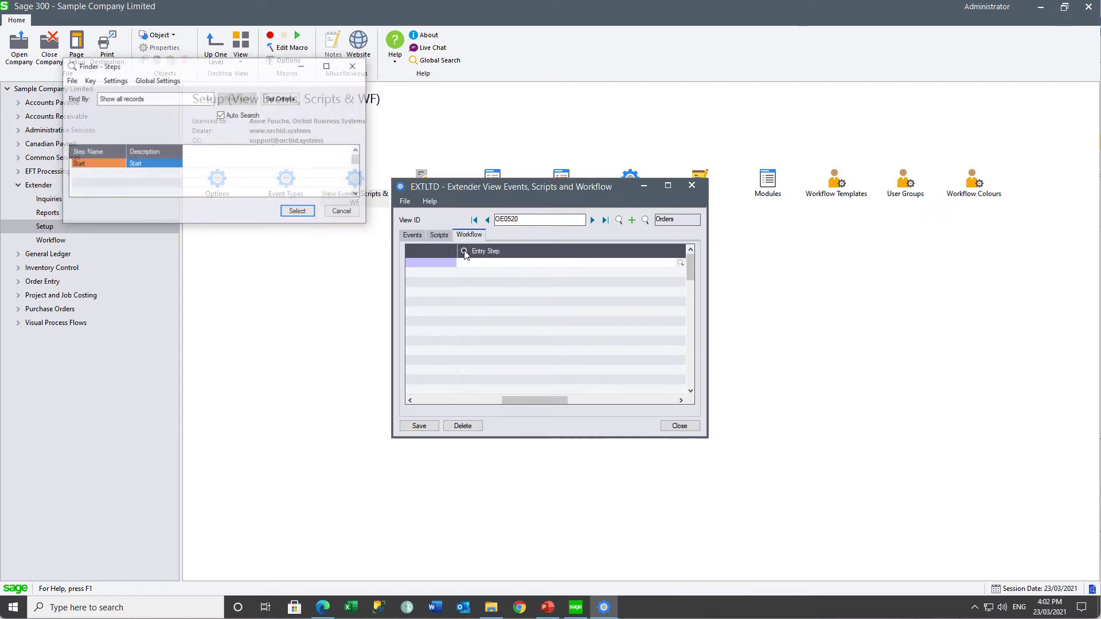
left_click(294, 210)
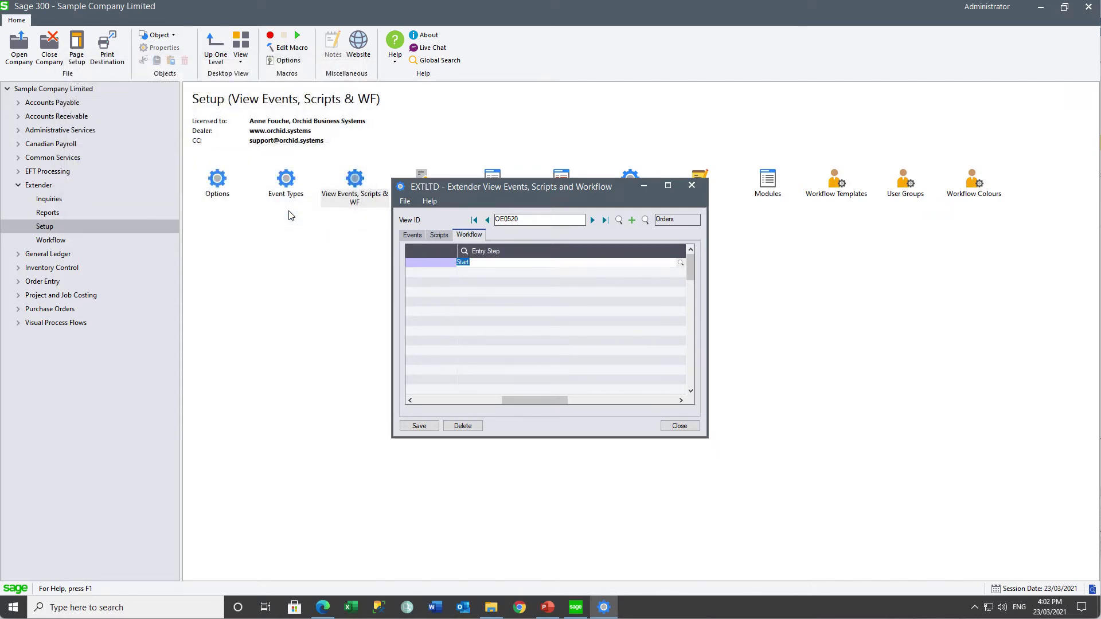
Enlarge the window and narrow the Workflow column to check the whole line, then save the Orders view's workflow setup and close it.
left_click_drag(705, 438, 862, 446)
left_click_drag(691, 412, 455, 394)
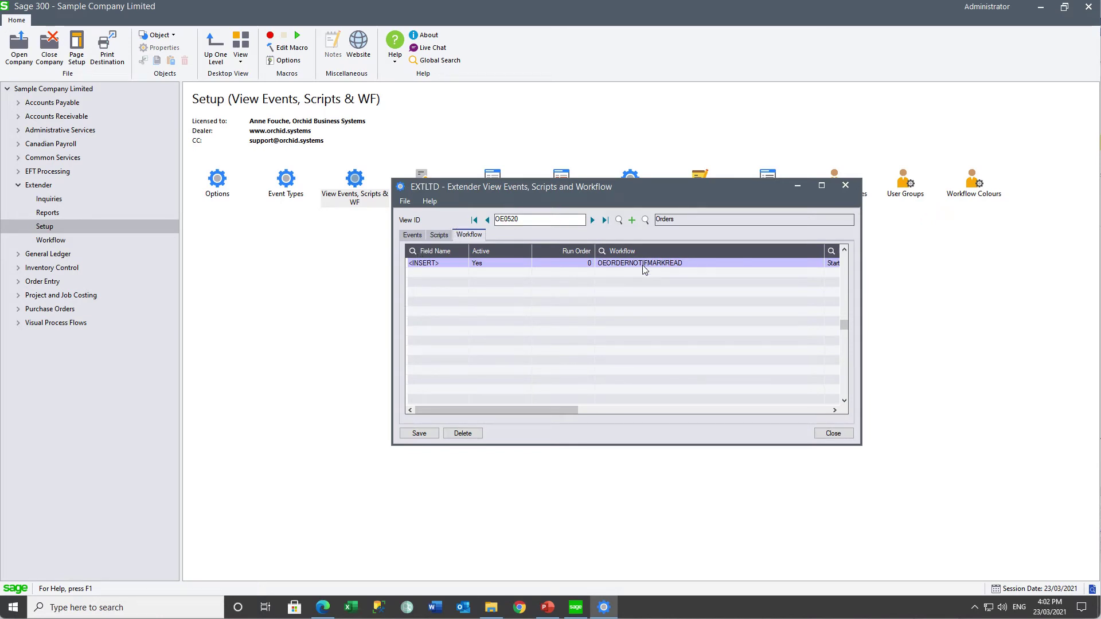
left_click_drag(824, 251, 772, 247)
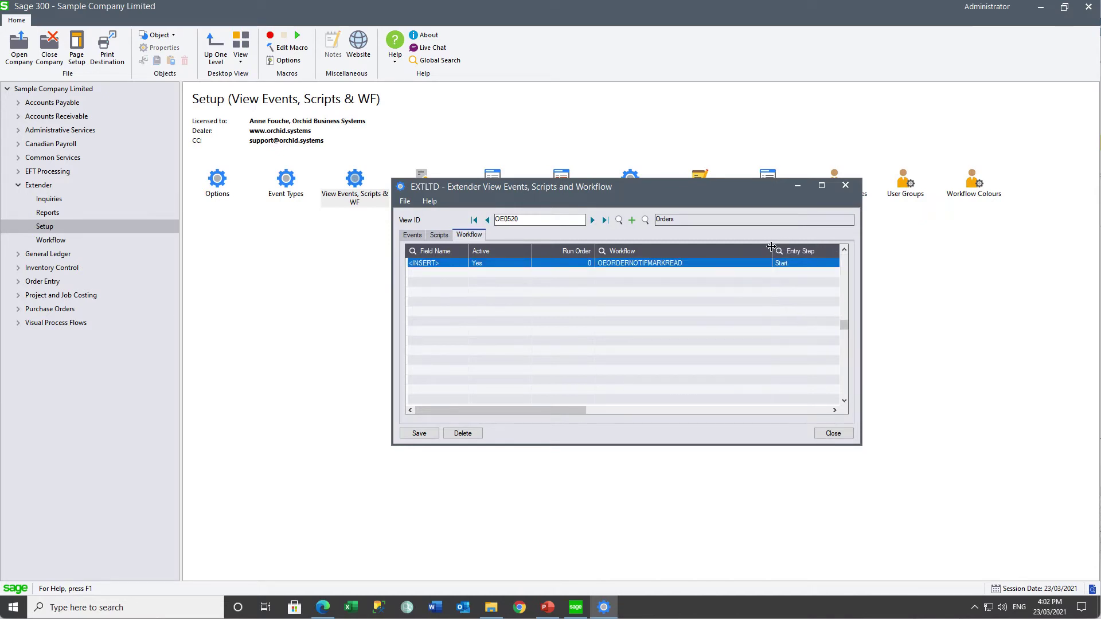
left_click(414, 438)
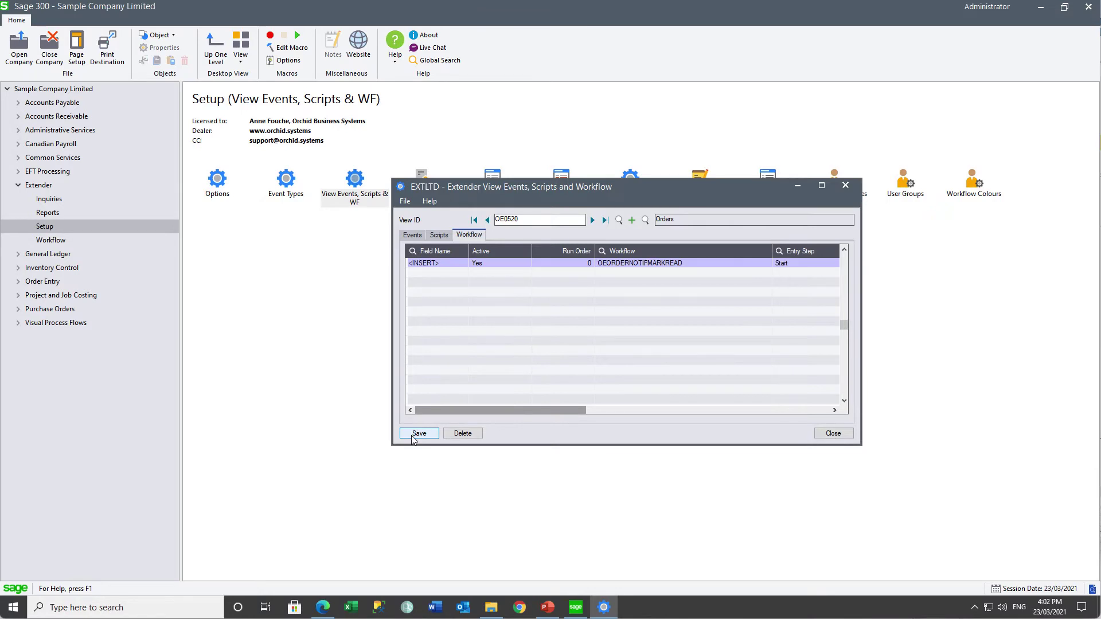
left_click(835, 434)
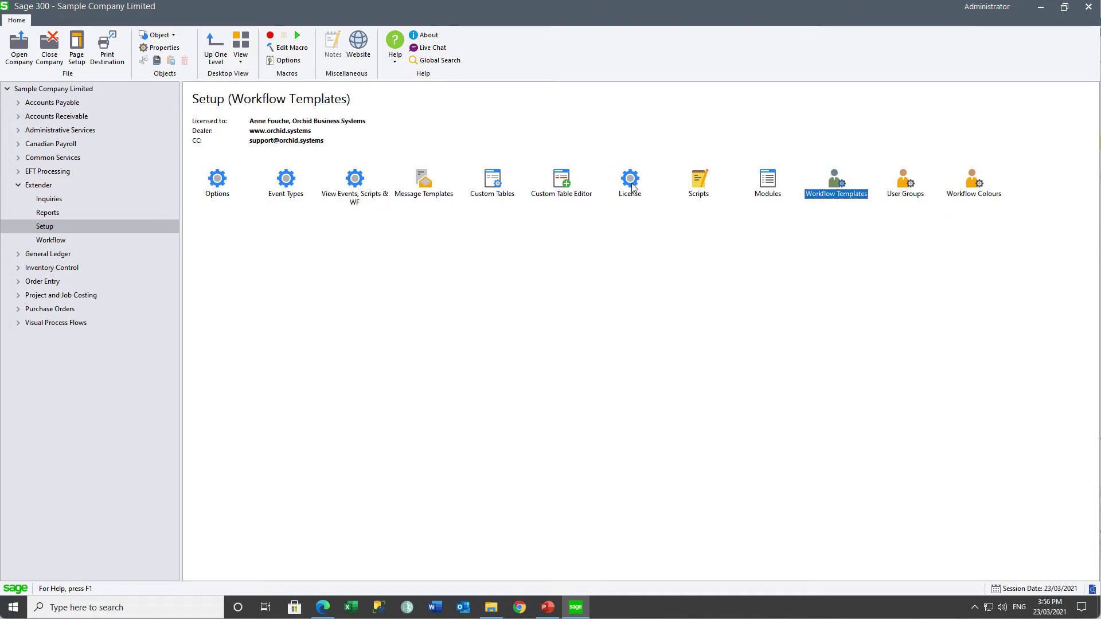
Add the recipient's user ID as a workflow user in the Extender license, then save and close the license.
left_click(631, 182)
double_click(631, 184)
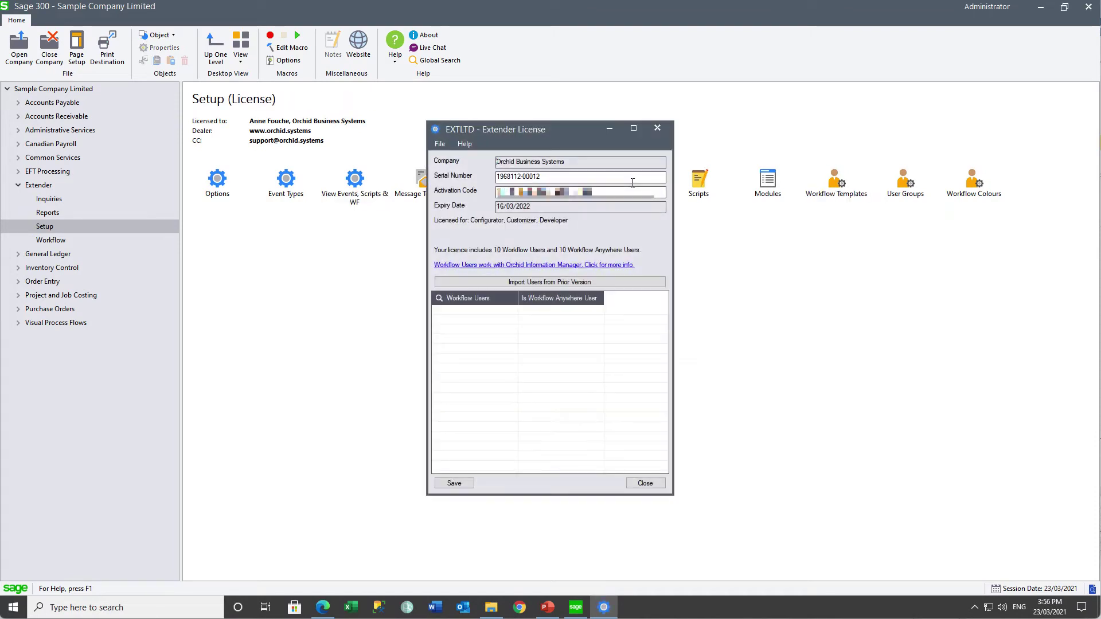
left_click(462, 311)
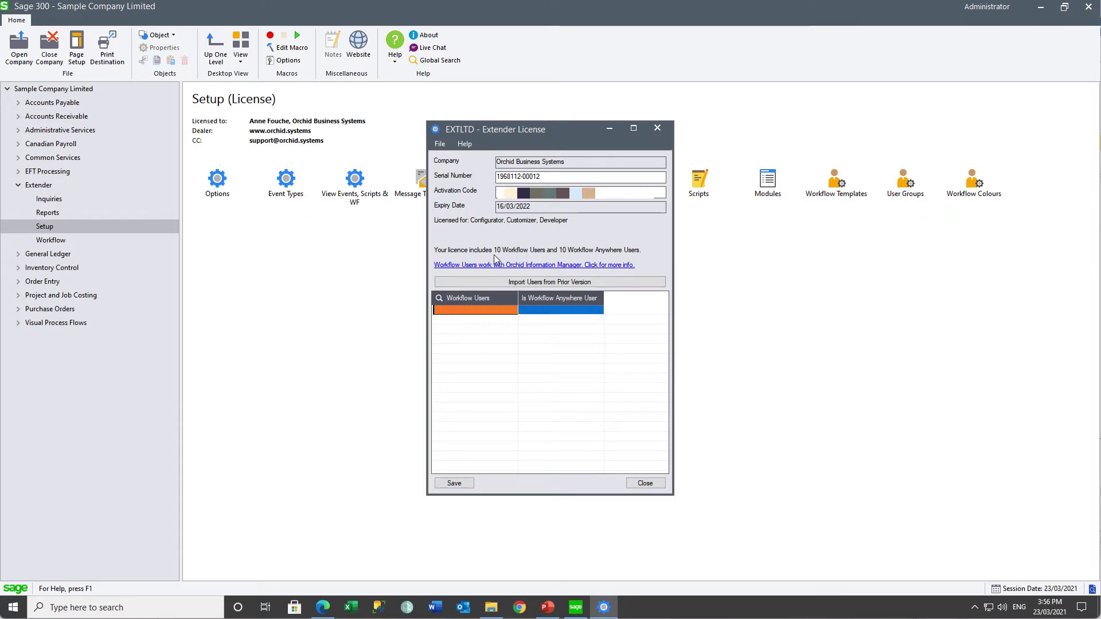
left_click(468, 311)
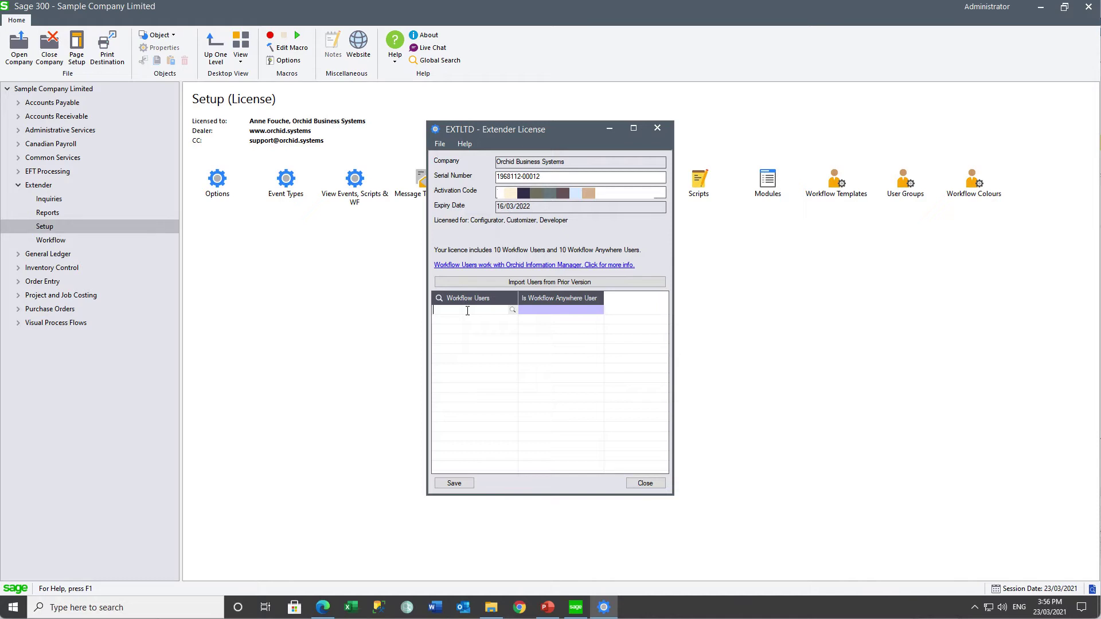
type("STEVE")
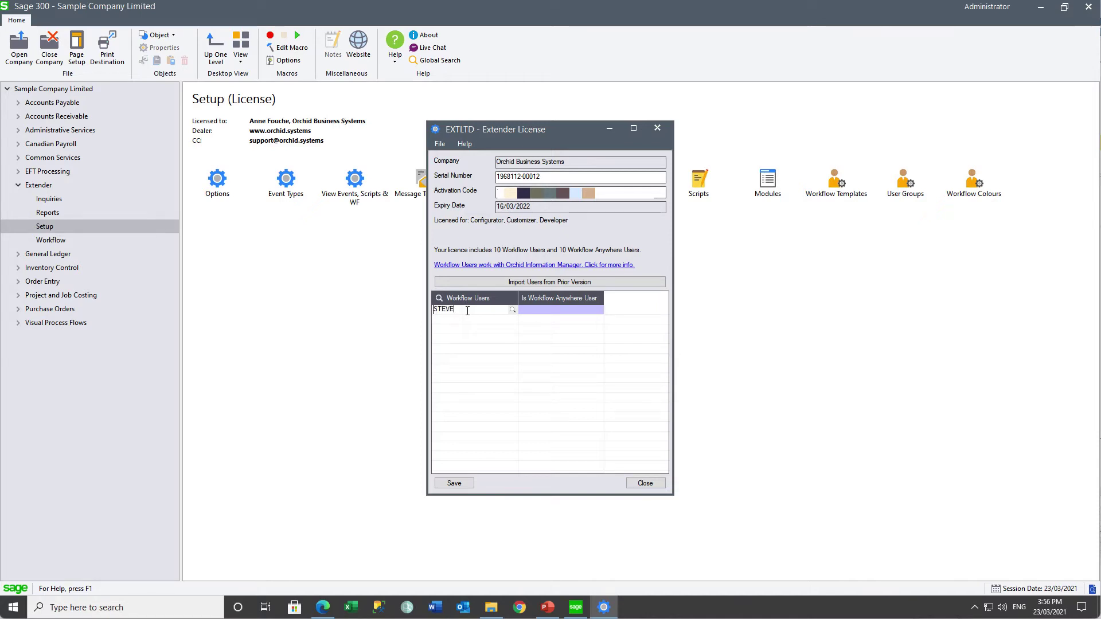
key("Tab")
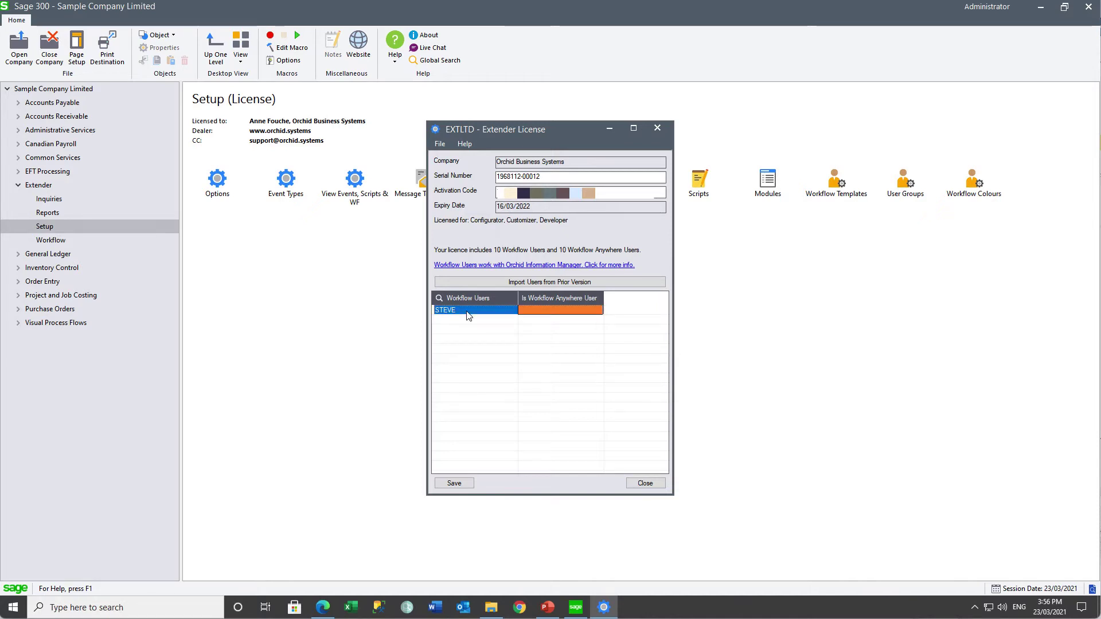
left_click(453, 483)
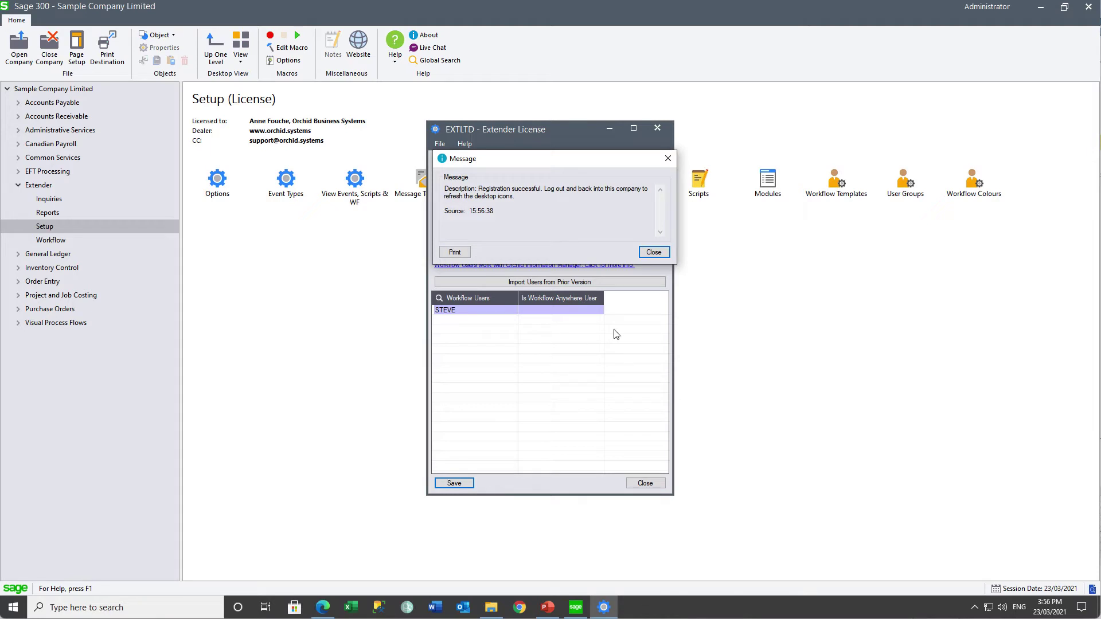
left_click(654, 254)
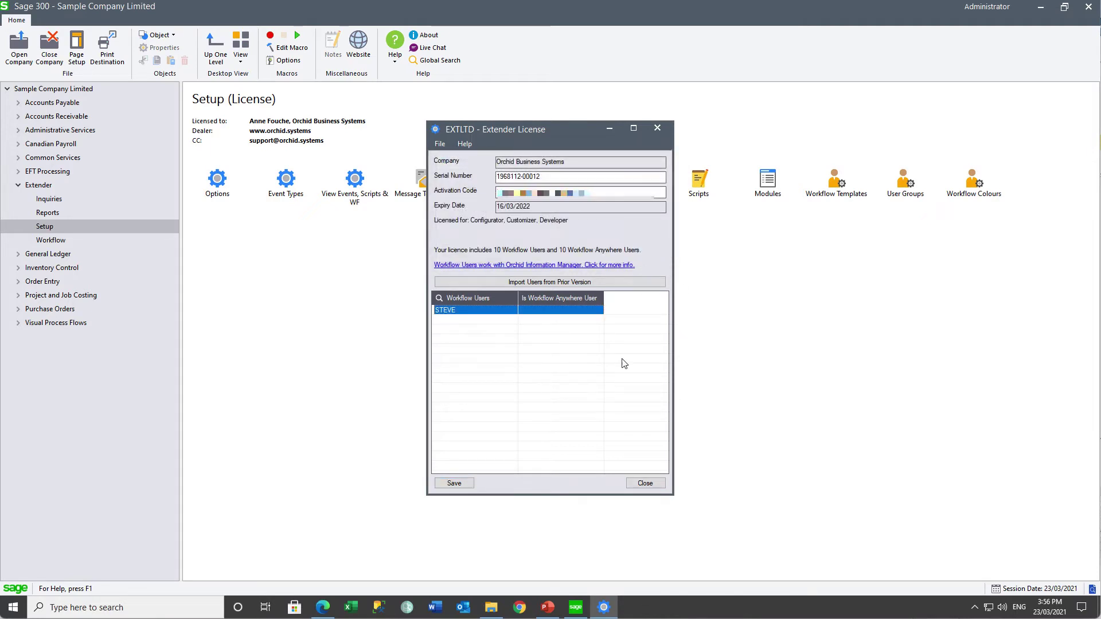
left_click(645, 484)
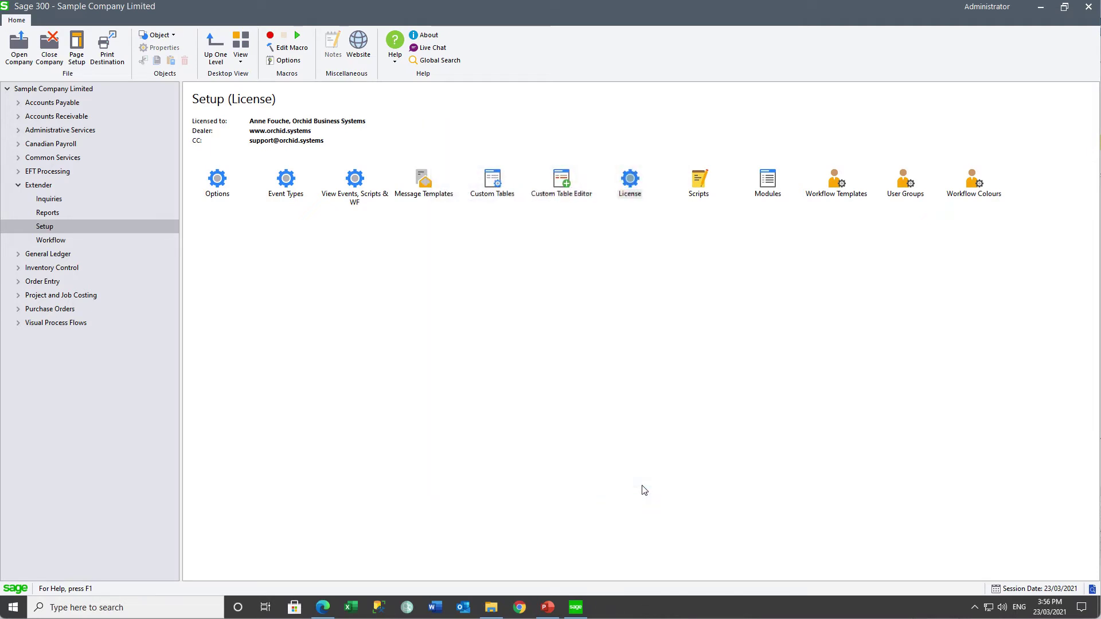
Reopen the EXTLTD company signed in with the order entry operator's user ID.
left_click(19, 48)
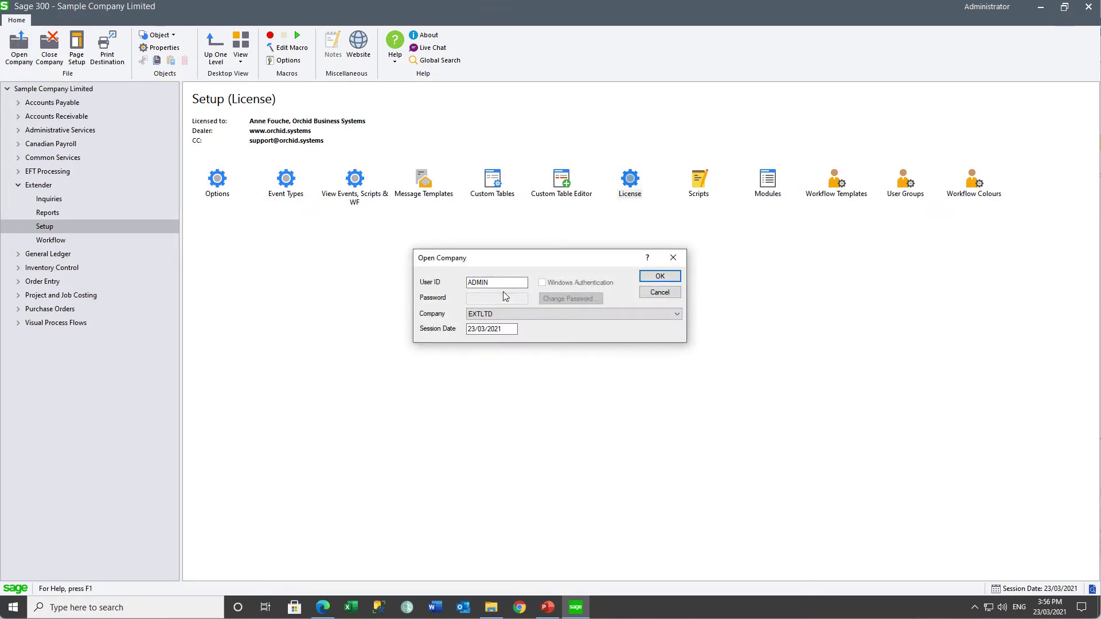
left_click_drag(498, 283, 459, 283)
type("SUSAN")
key("Tab")
key("Return")
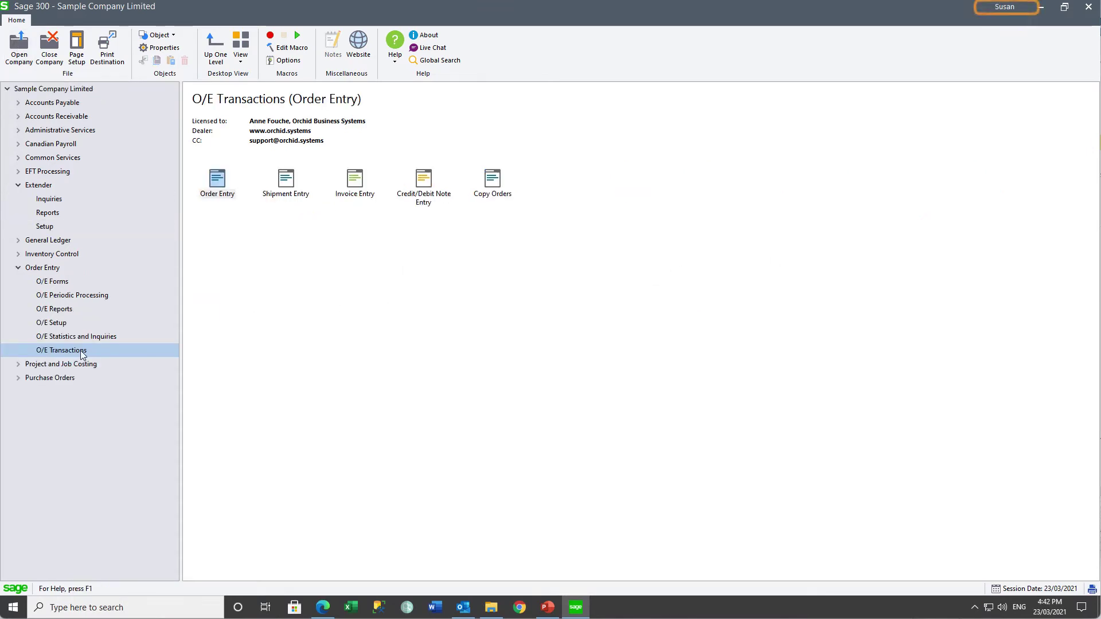
Start a new order in O/E Order Entry, entering the customer number and the description "Large order > $5,000".
double_click(217, 181)
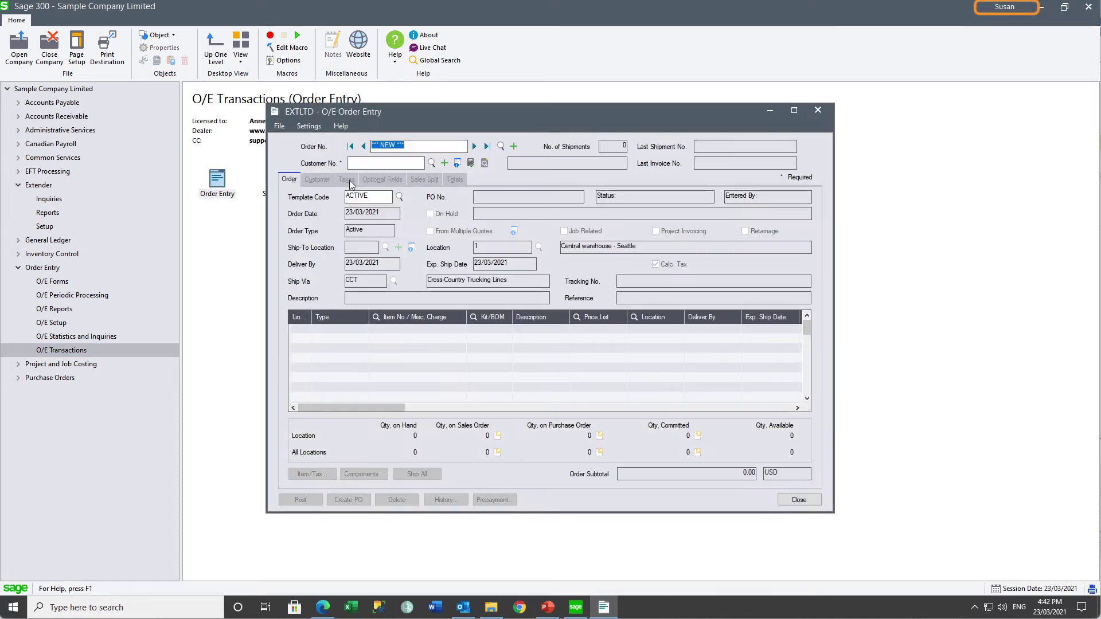
key("Tab")
type("1200")
key("Tab")
left_click(357, 298)
type("Large order > $5,000")
key("Tab")
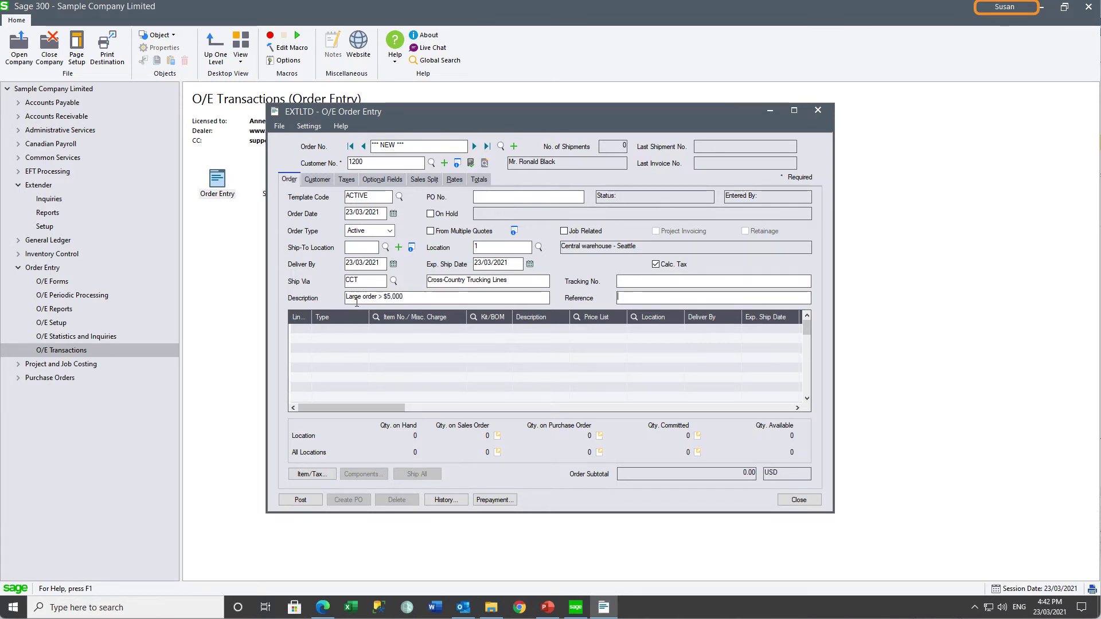
Add a line for 1,000 units of item A1-103/0 and post the order without printing the order confirmation.
left_click(354, 330)
left_click(392, 327)
type("A11030")
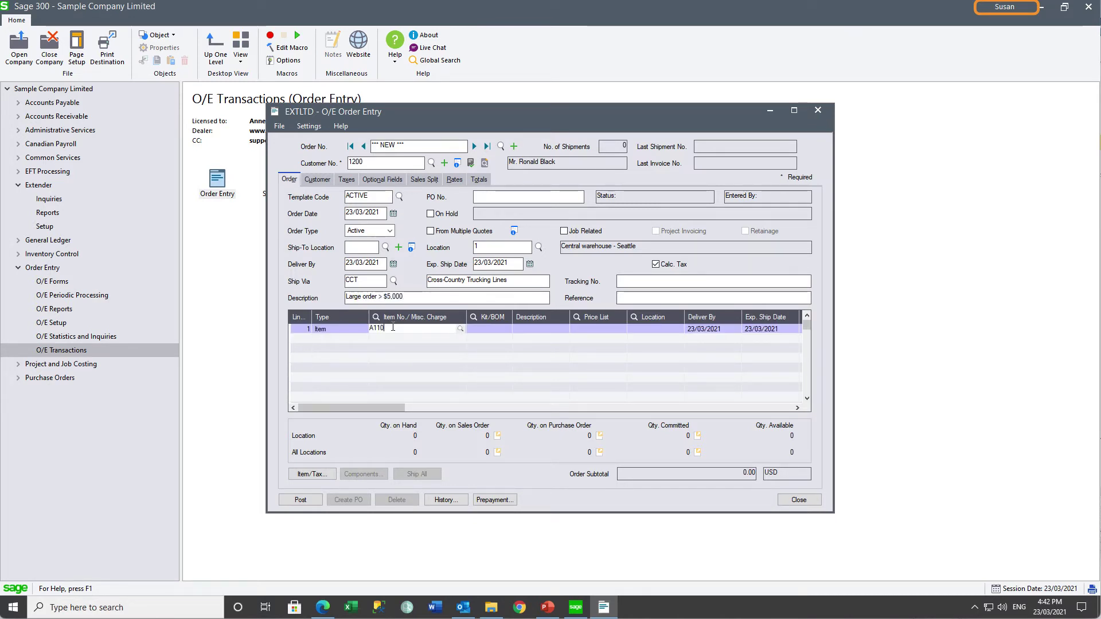
key("Tab")
key("Tab")
key("Tab")
key("Tab")
key("Tab")
key("Tab")
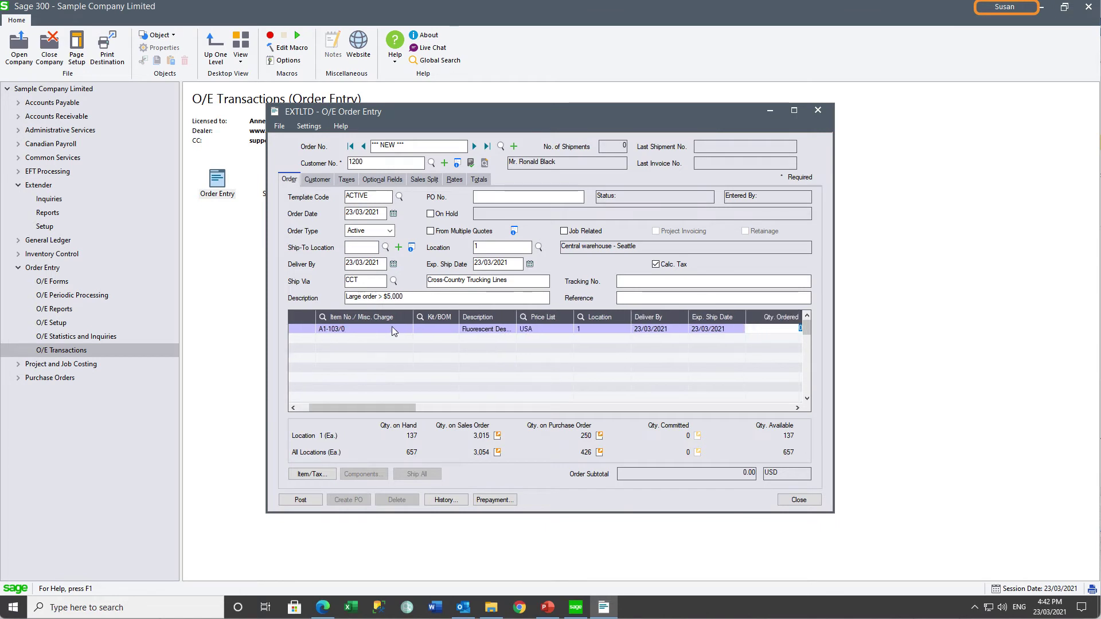
type("1000")
left_click(301, 499)
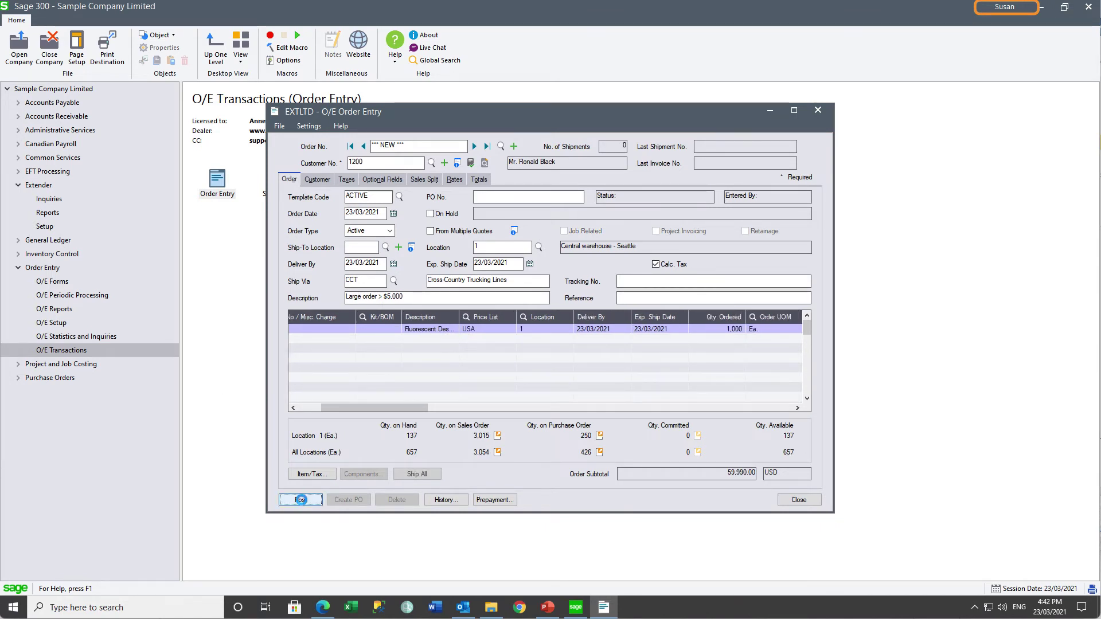
left_click(618, 354)
Start another order, entering a different customer's number and the description "Small order < $5,000".
left_click(372, 162)
type("1500")
key("Tab")
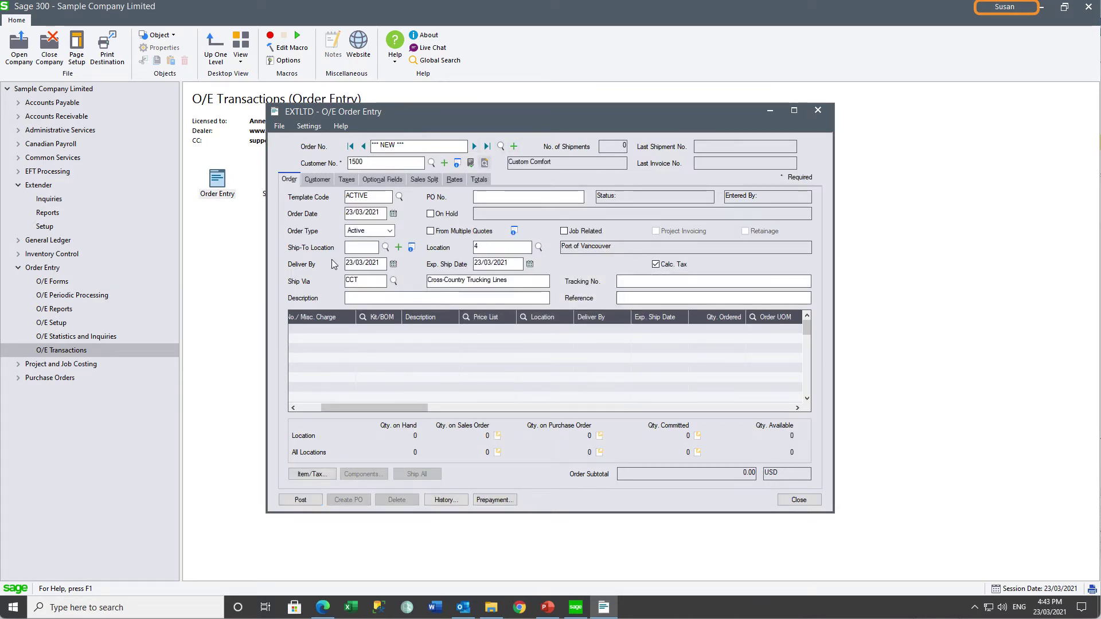
left_click(352, 296)
type("Small order < $5,000")
key("Tab")
Add a line for 10 units of item A1-103/0 to the small order.
left_click(325, 333)
type("A1-103/0")
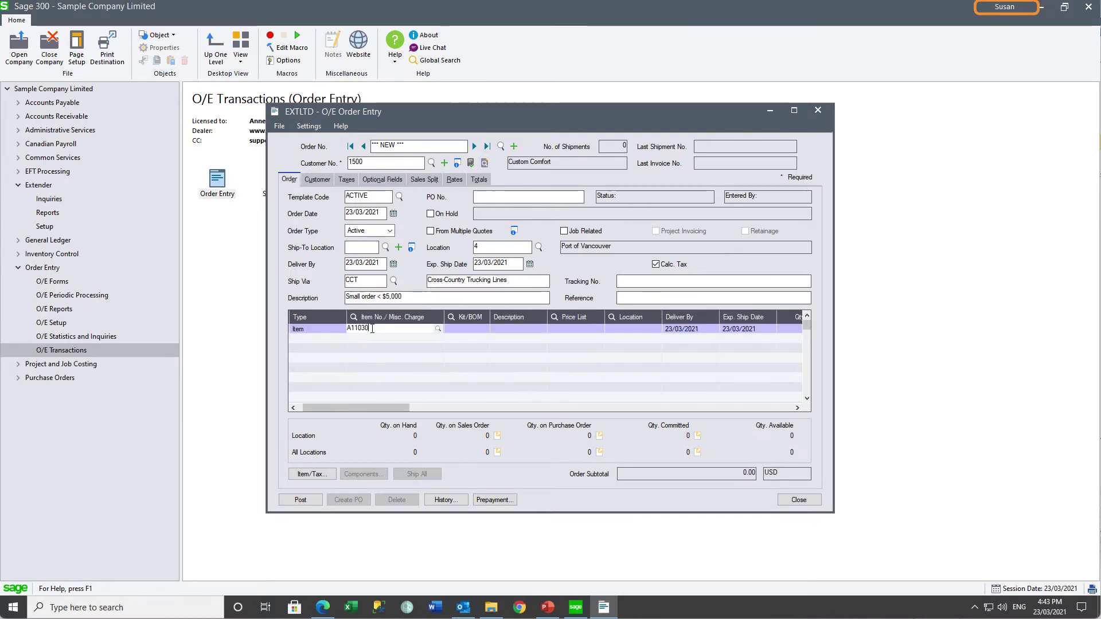
key("Tab")
key("Tab")
key("Tab")
key("Tab")
key("Tab")
type("10")
key("Tab")
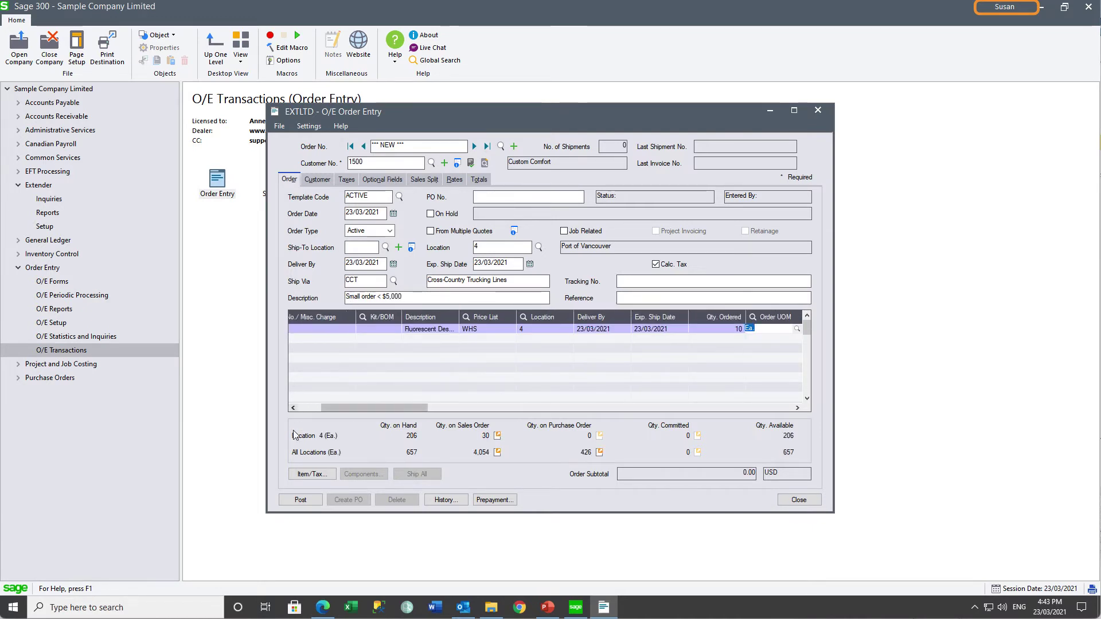
Post the small order without printing its confirmation and close O/E Order Entry.
left_click(295, 500)
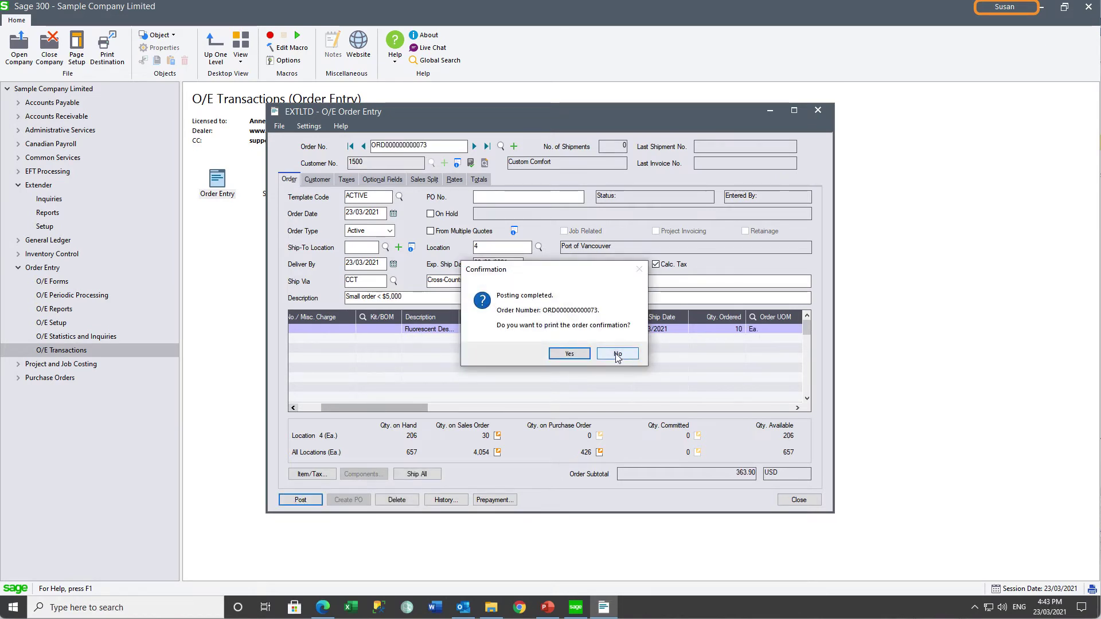
left_click(614, 353)
left_click(799, 500)
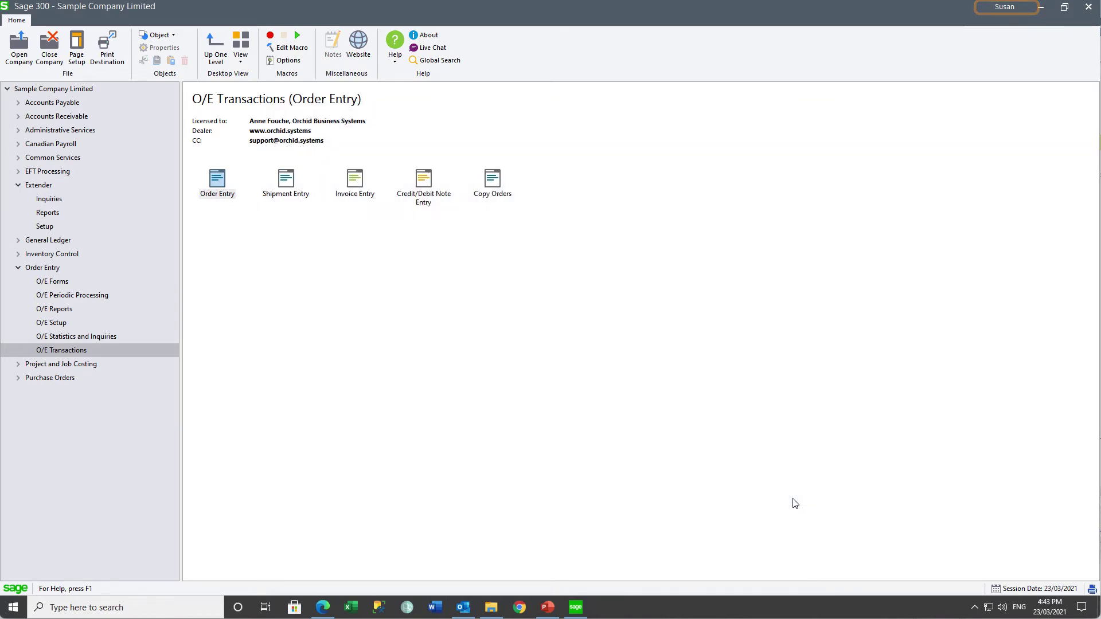
Reopen the EXTLTD company signed in with the user ID of the notification recipient.
left_click(19, 49)
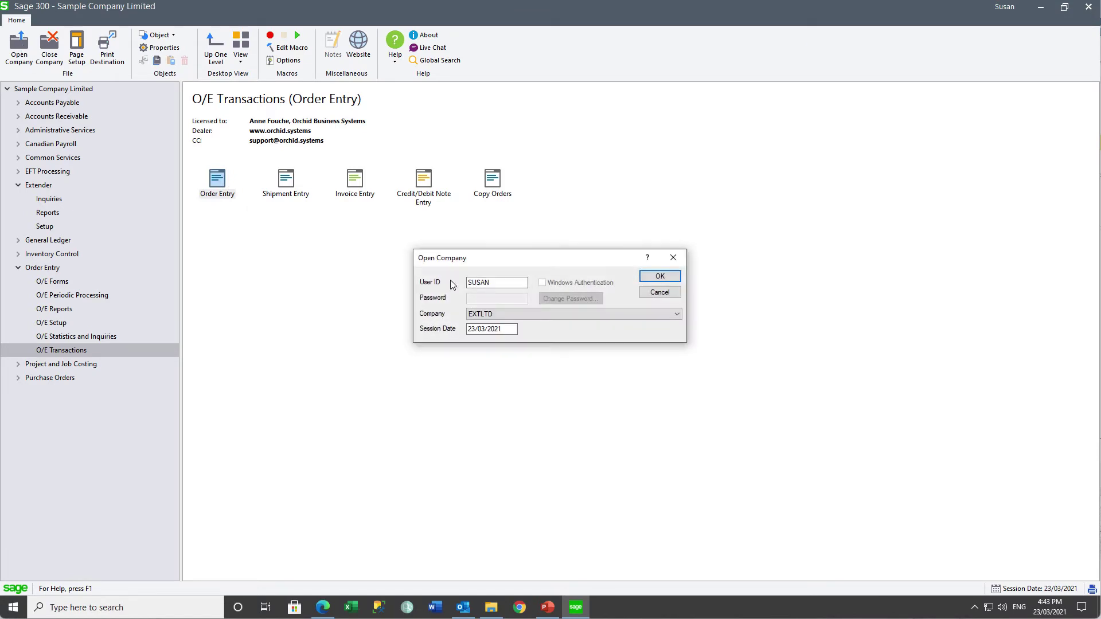
type("STEVE")
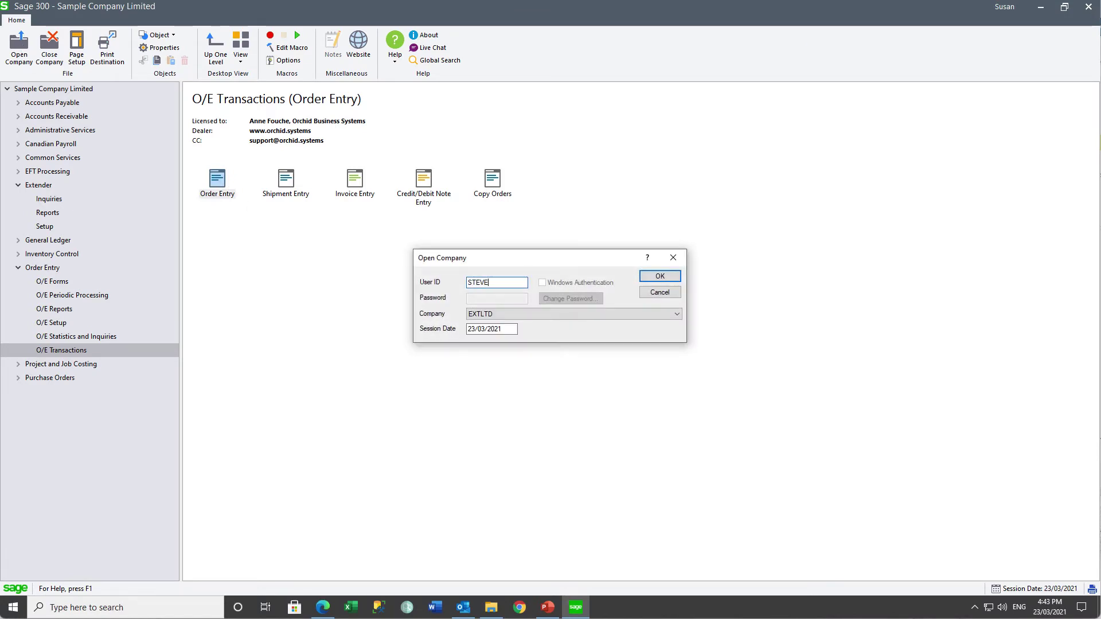
key("Return")
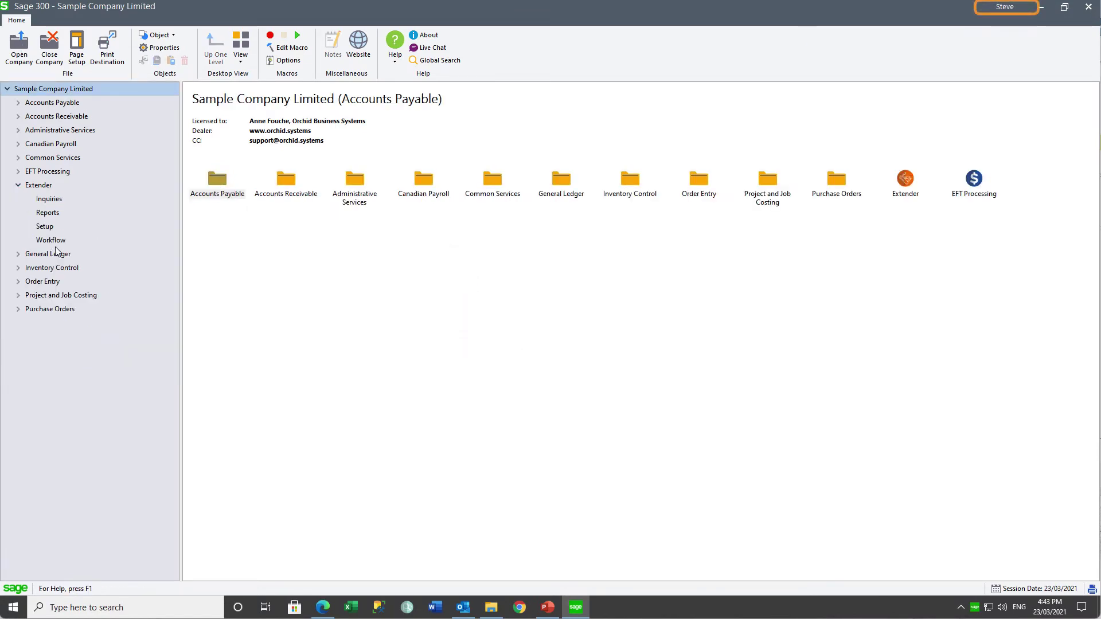
Open the Extender Workflow Console in Sage 300, mark the large order's notification as read and close the console.
left_click(57, 243)
double_click(226, 195)
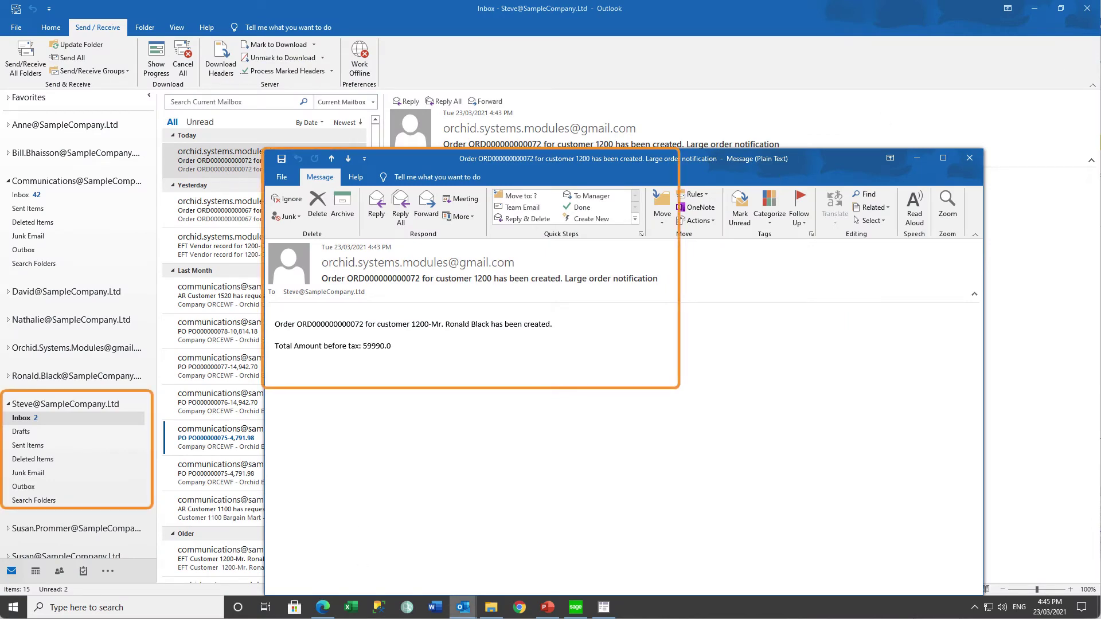
left_click(576, 609)
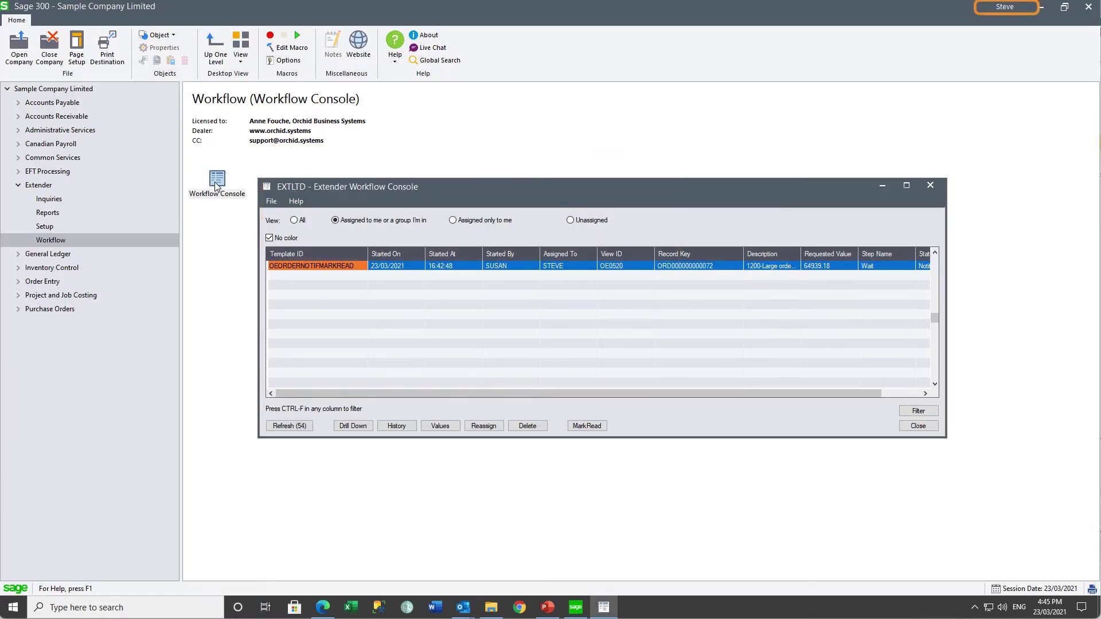
left_click(585, 428)
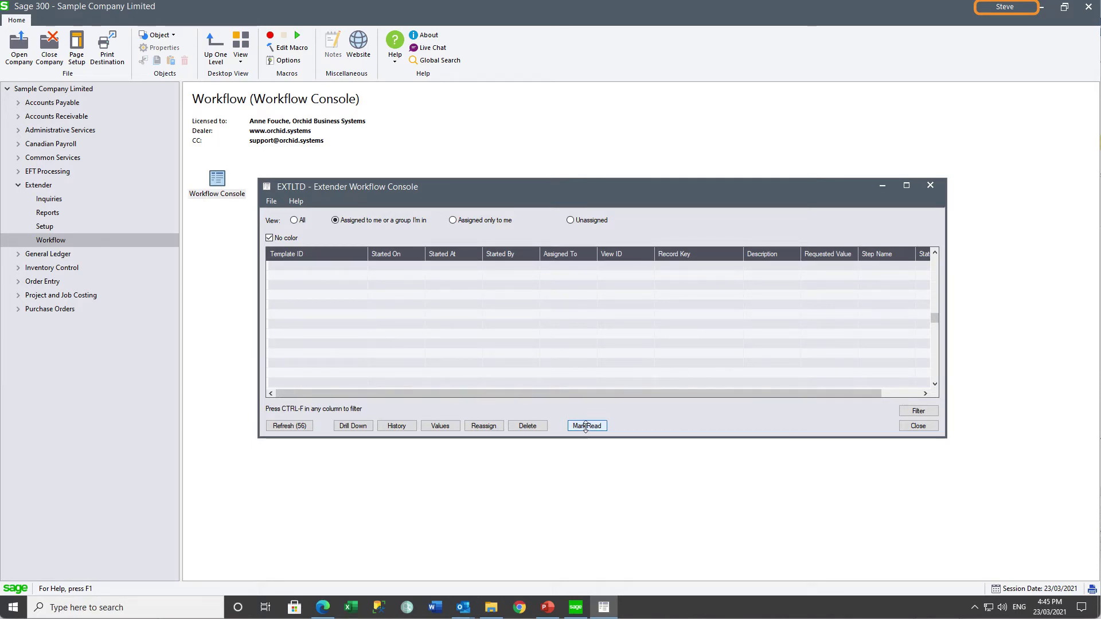
left_click(916, 426)
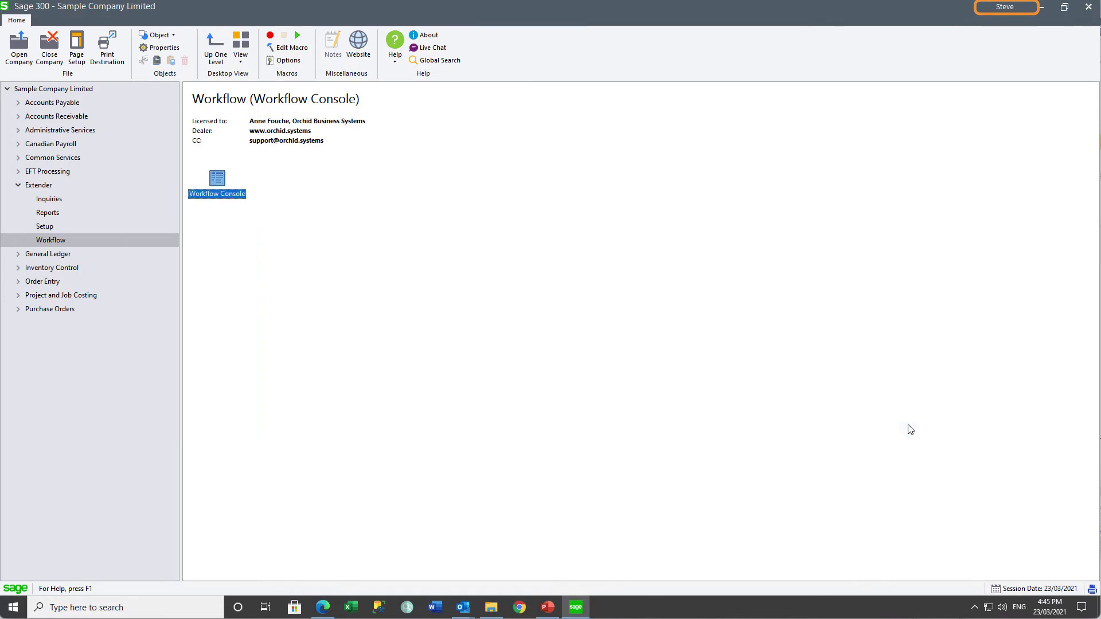
Open the Extender Workflow Summary Log and widen the window and the Template ID, Record Key and Description columns to inspect the large order's entry.
left_click(51, 199)
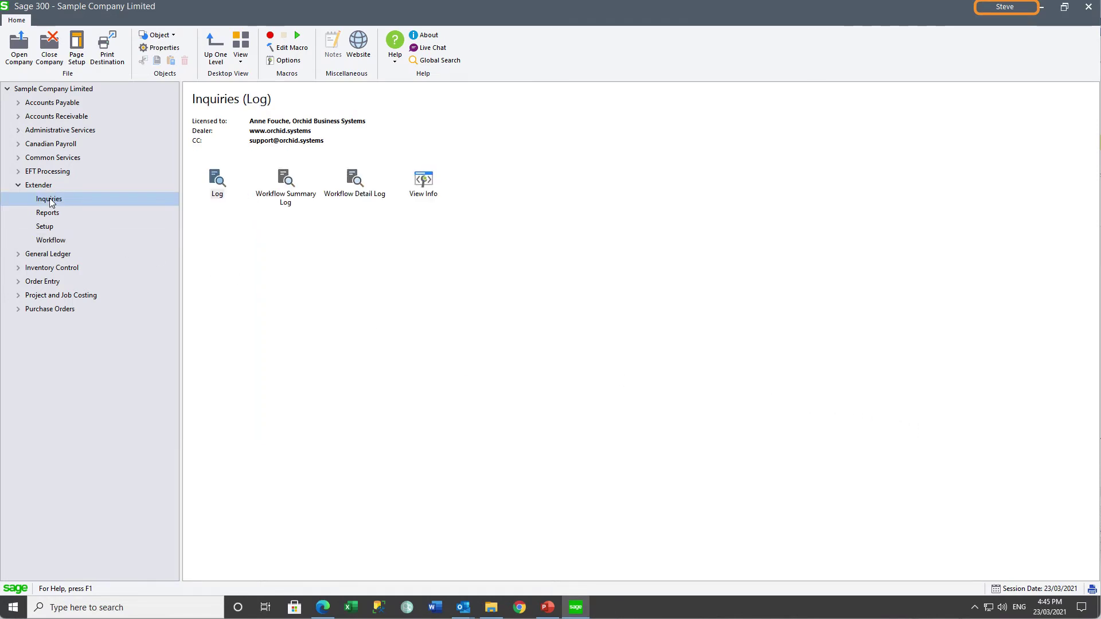
double_click(285, 181)
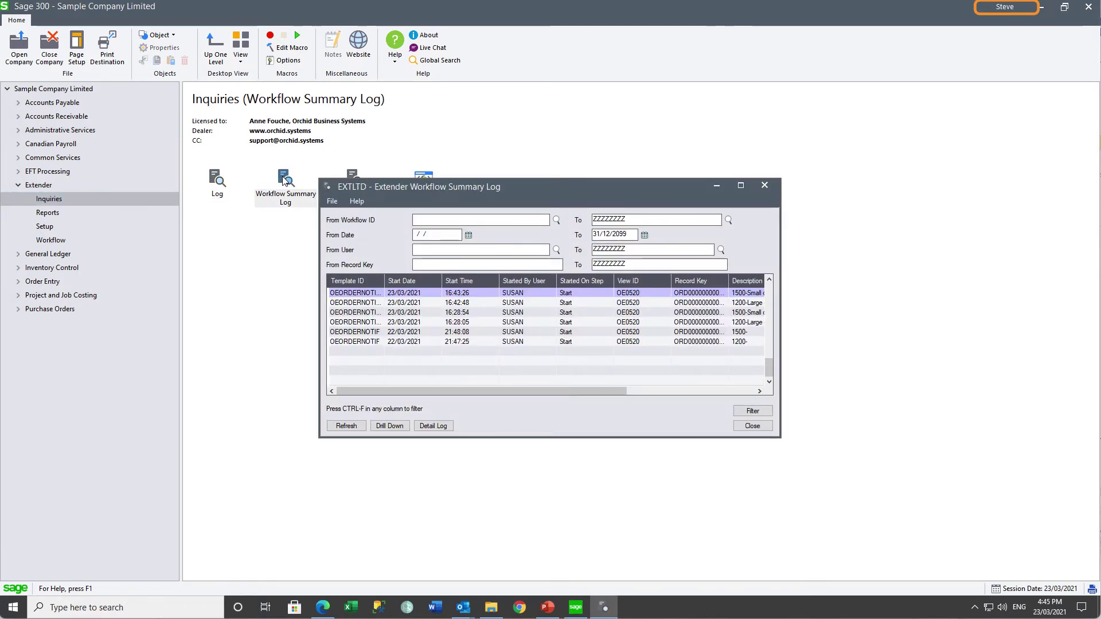
left_click(381, 276)
left_click_drag(381, 277, 415, 283)
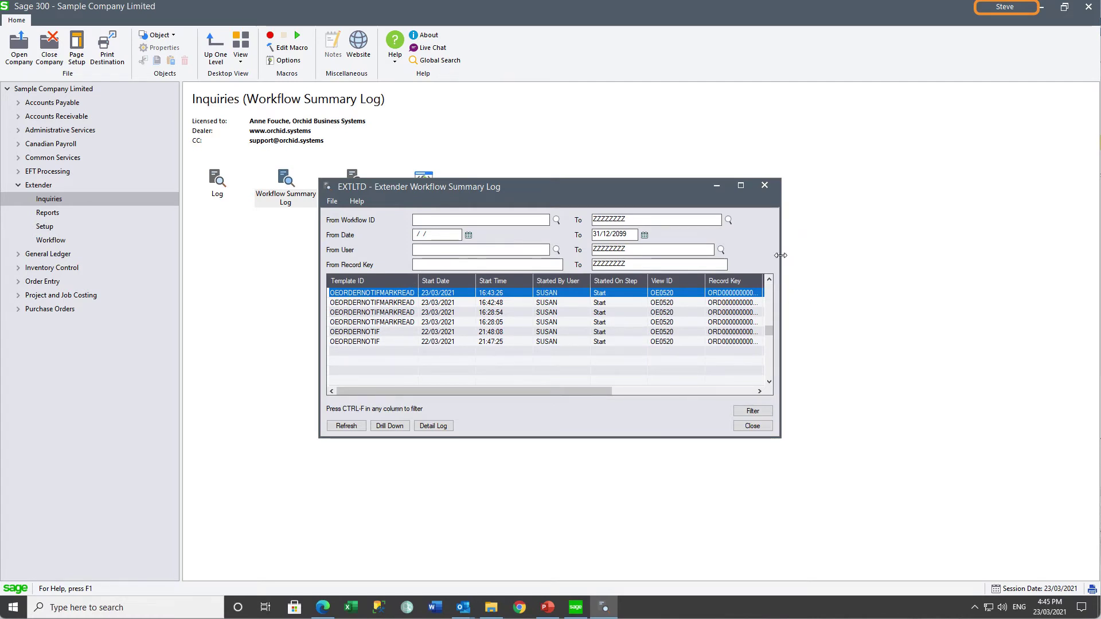
left_click_drag(781, 255, 924, 256)
left_click_drag(764, 281, 802, 280)
left_click(759, 307)
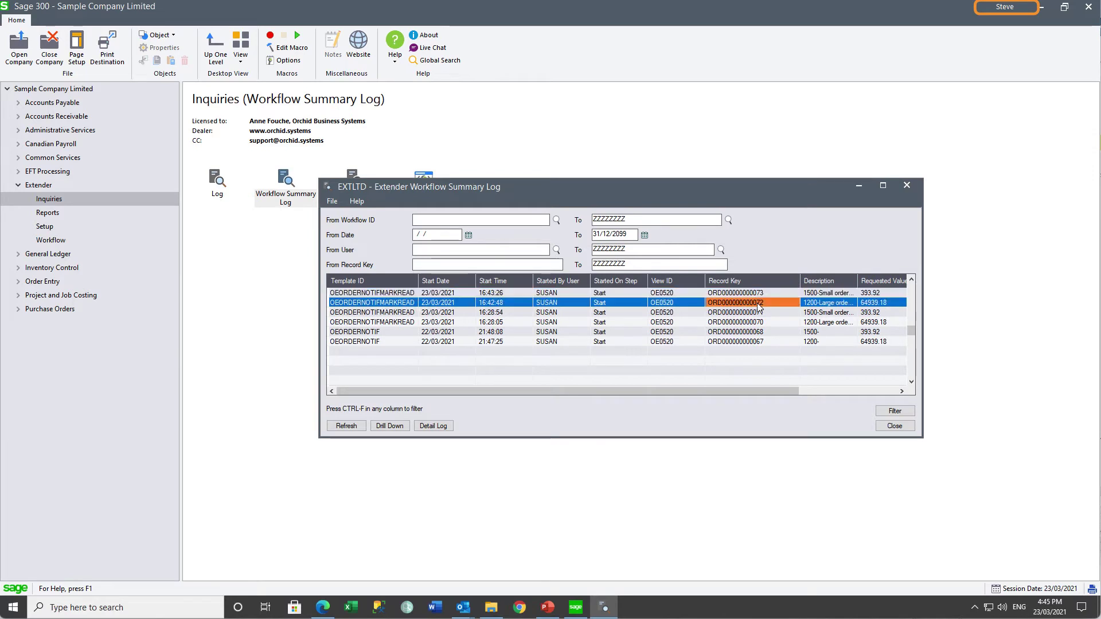
left_click_drag(858, 280, 866, 279)
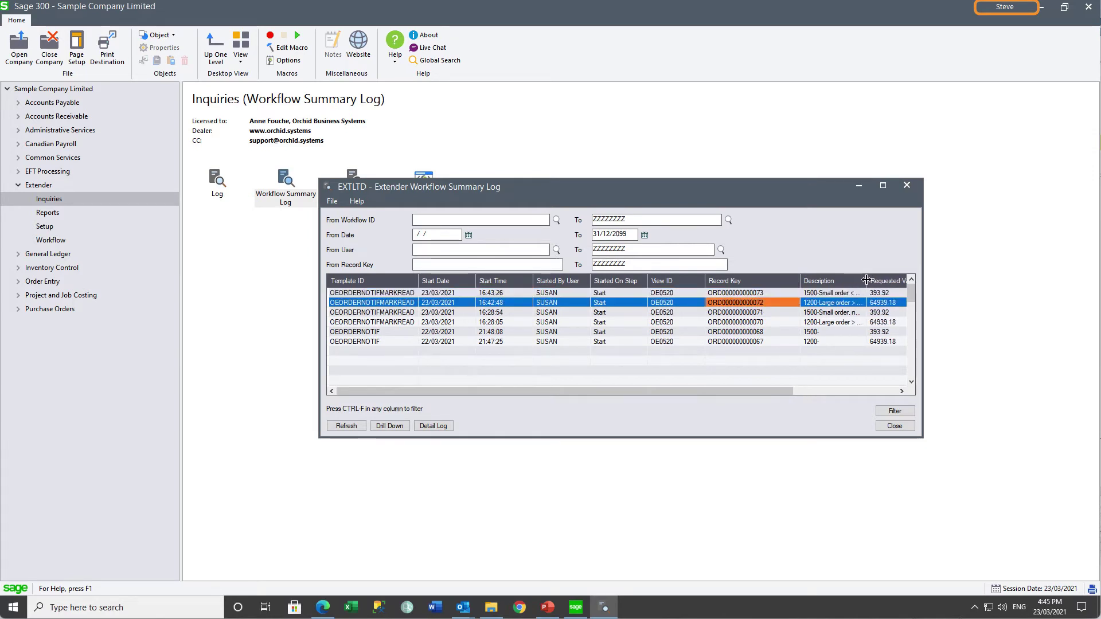
left_click(741, 305)
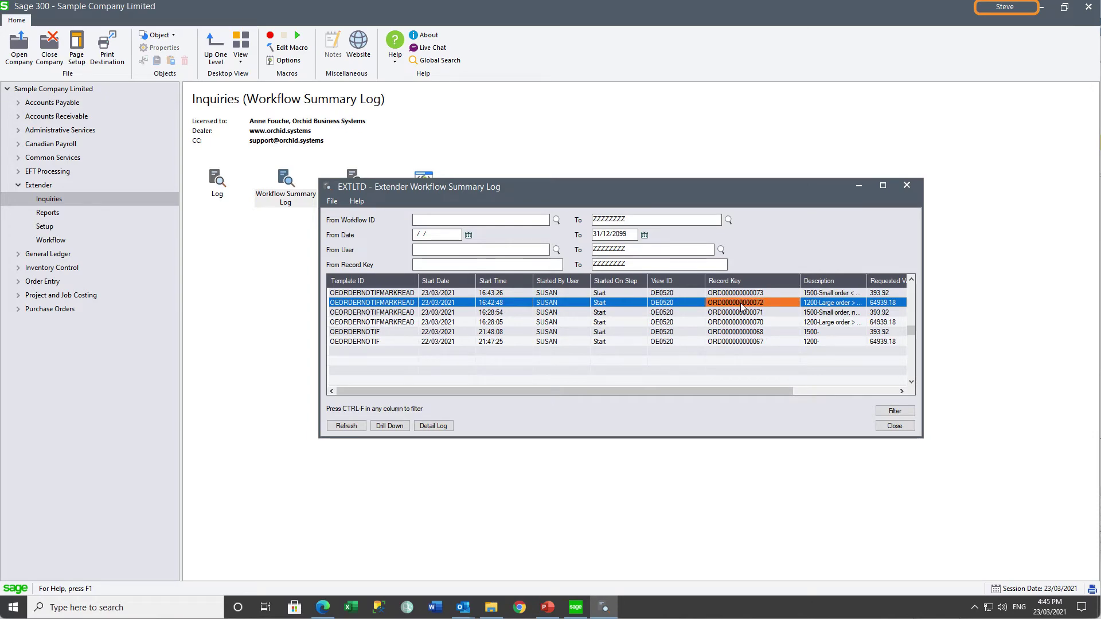
left_click_drag(924, 317, 1034, 322)
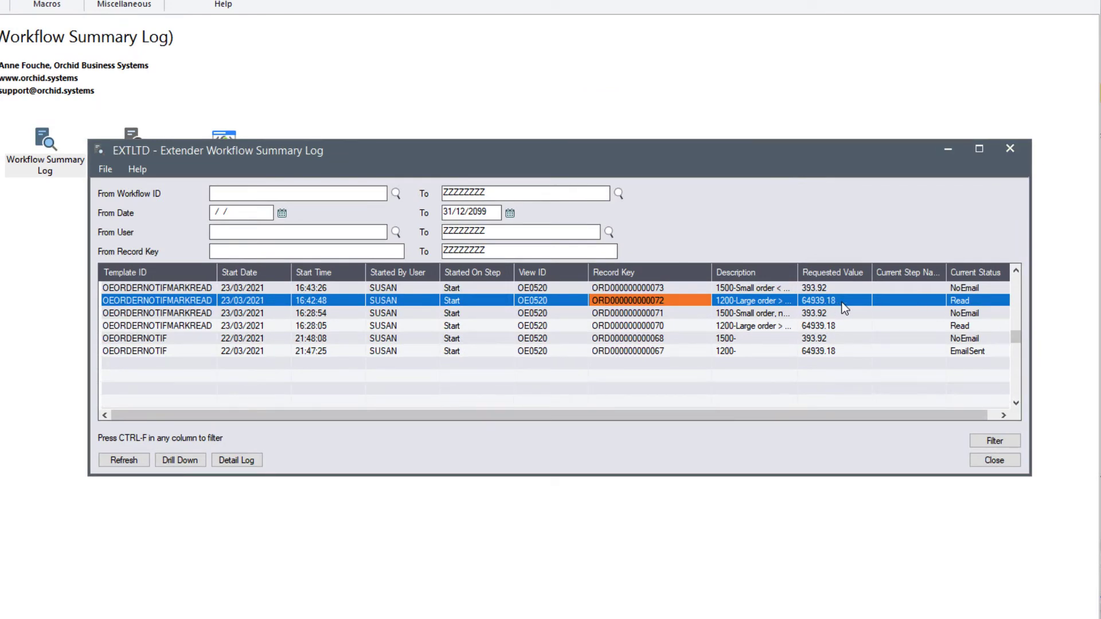
Check the large order's current status and review its users and steps in the Workflow Detail Log, closing that log.
left_click(973, 301)
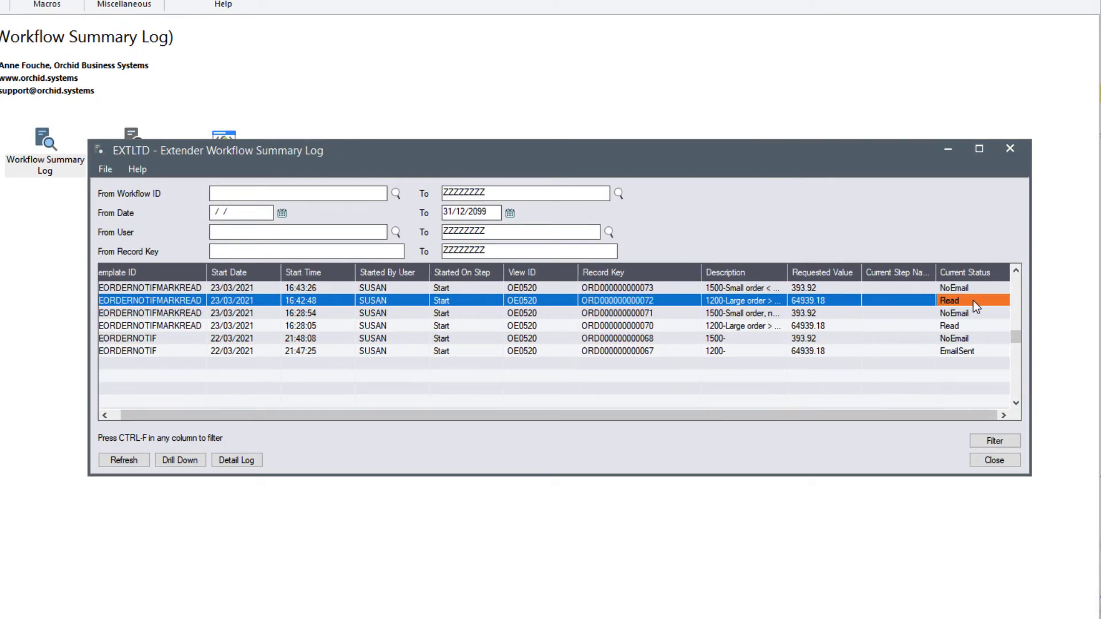
left_click(236, 460)
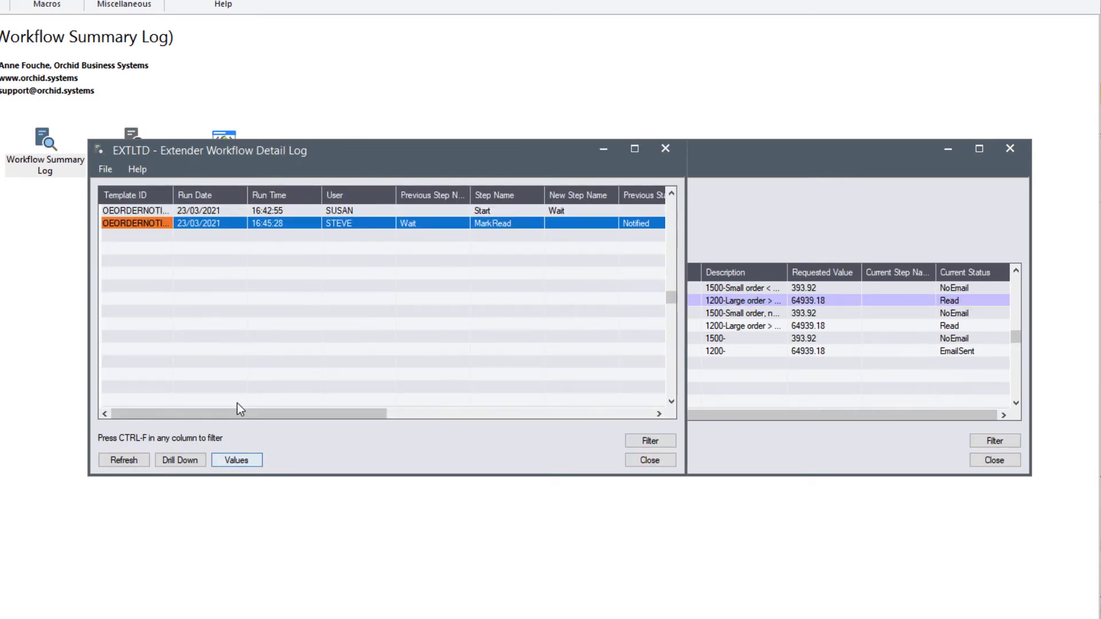
left_click(345, 225)
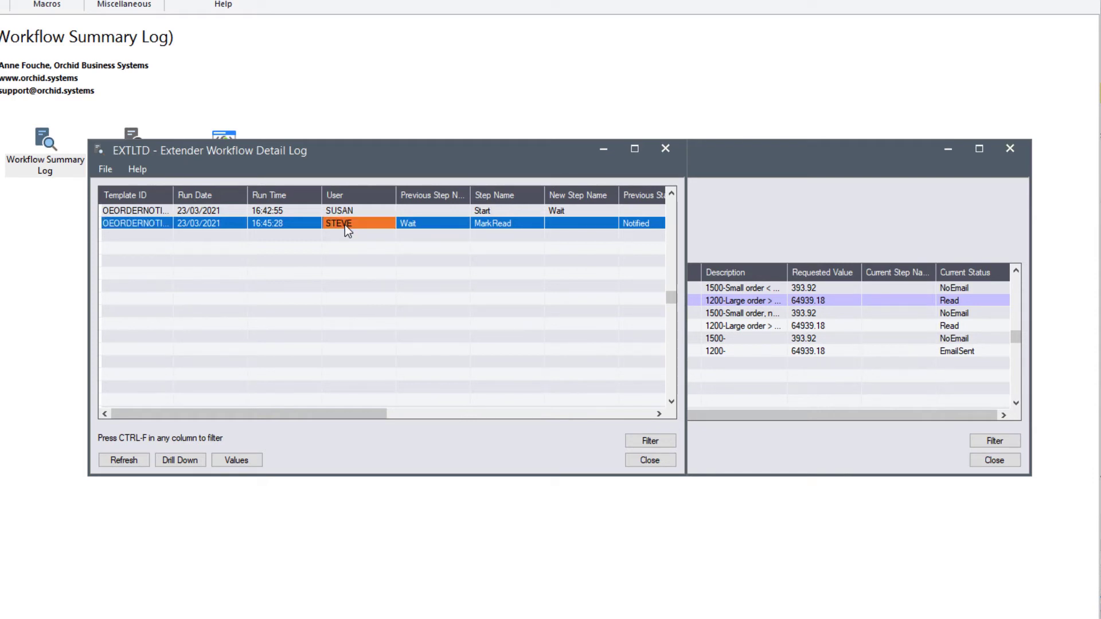
left_click(665, 150)
Widen the Description column further and check the current status of the newest small order in the summary log.
left_click(615, 288)
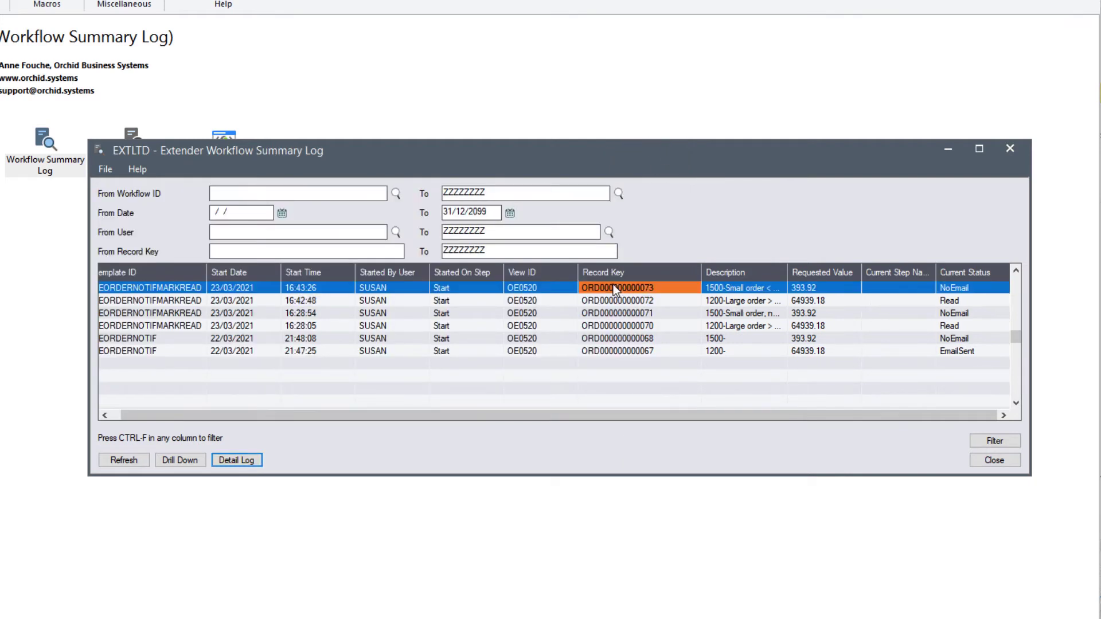
left_click_drag(789, 271, 812, 269)
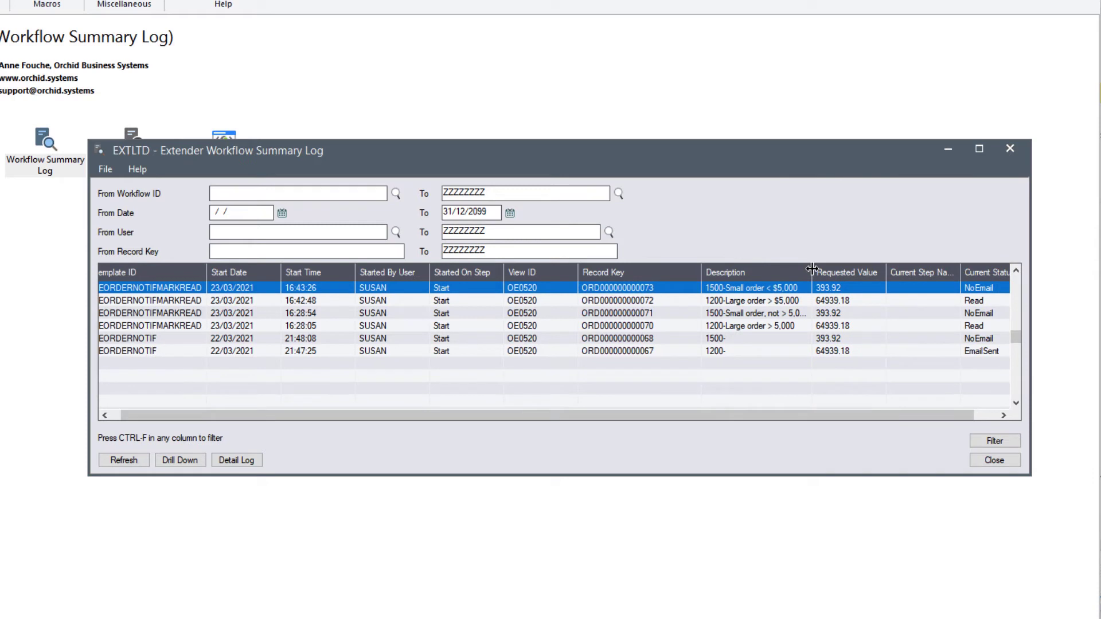
left_click(975, 288)
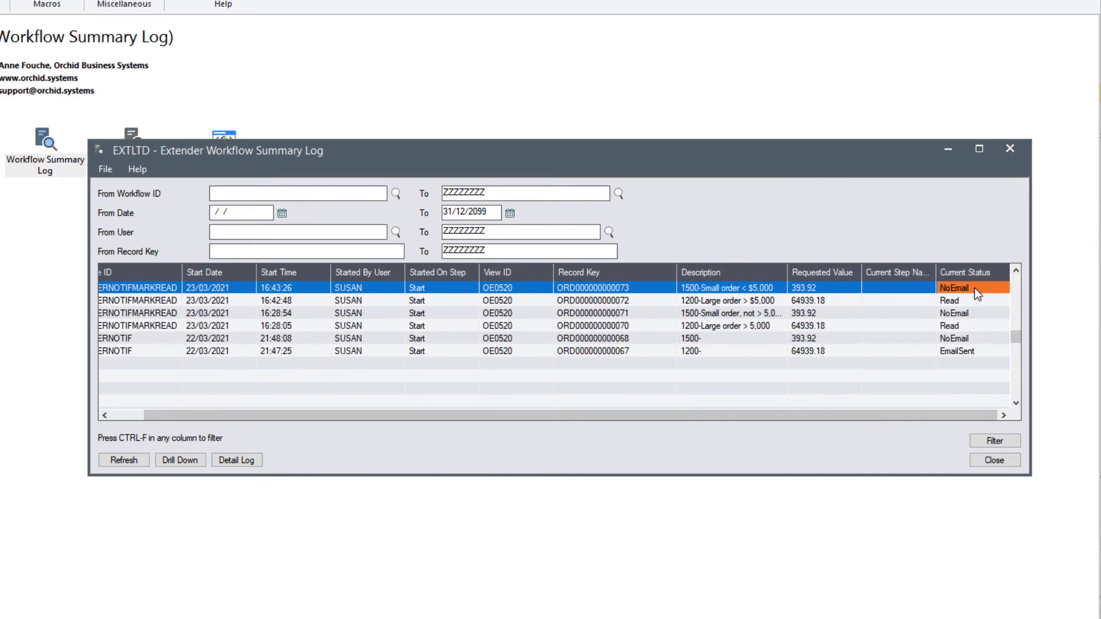
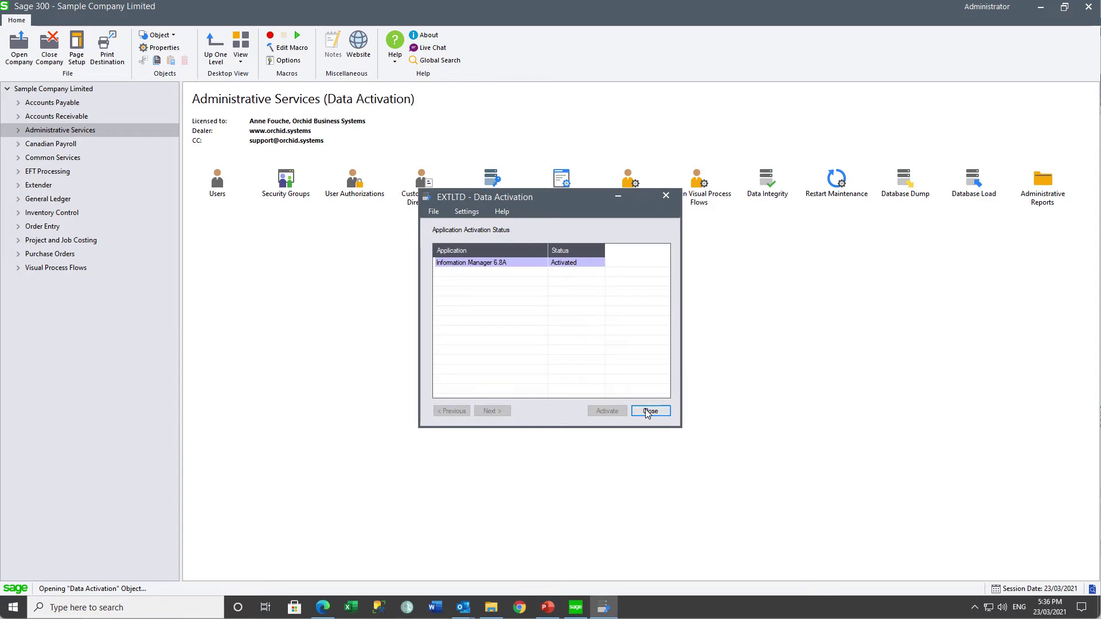
Close Data Activation and open the Notes/DML/Extender Tray settings in the Information Manager options.
left_click(651, 410)
left_click(48, 257)
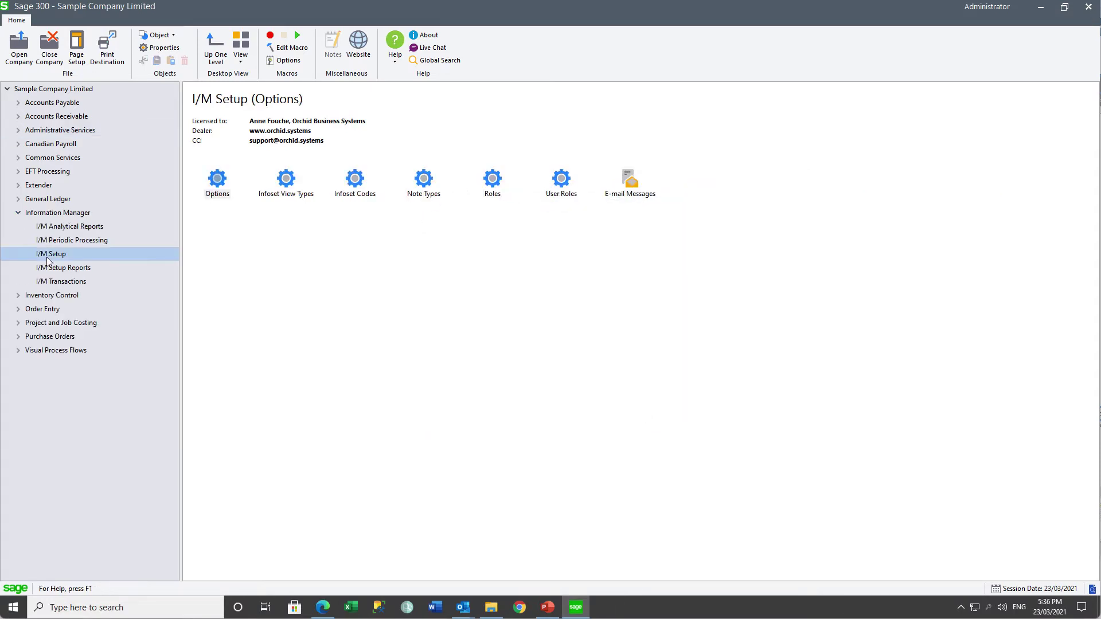
double_click(216, 181)
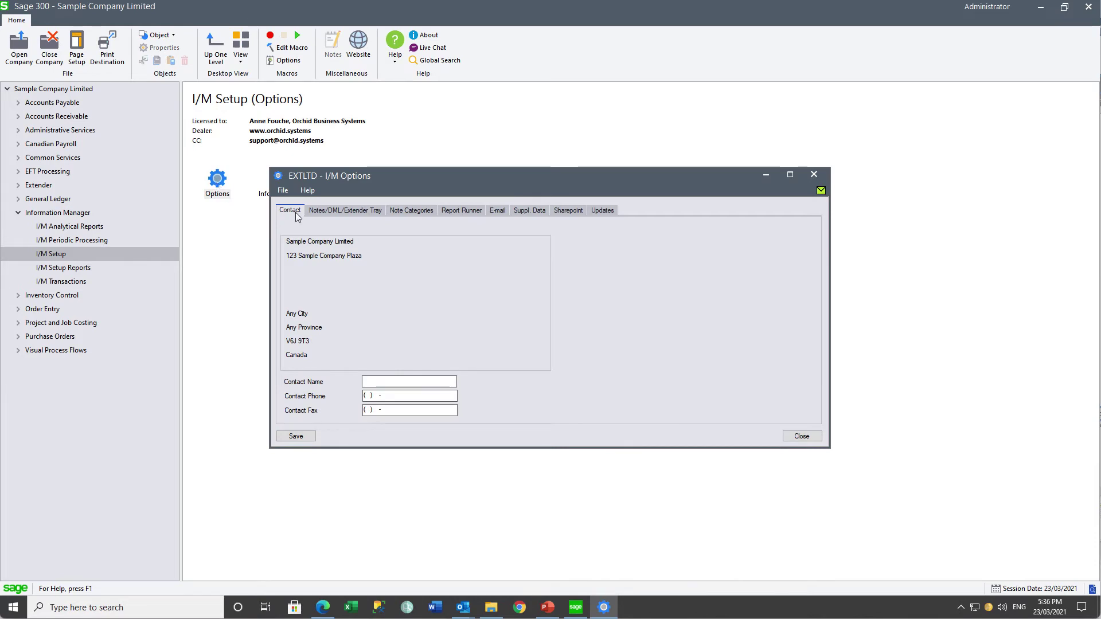
left_click(339, 212)
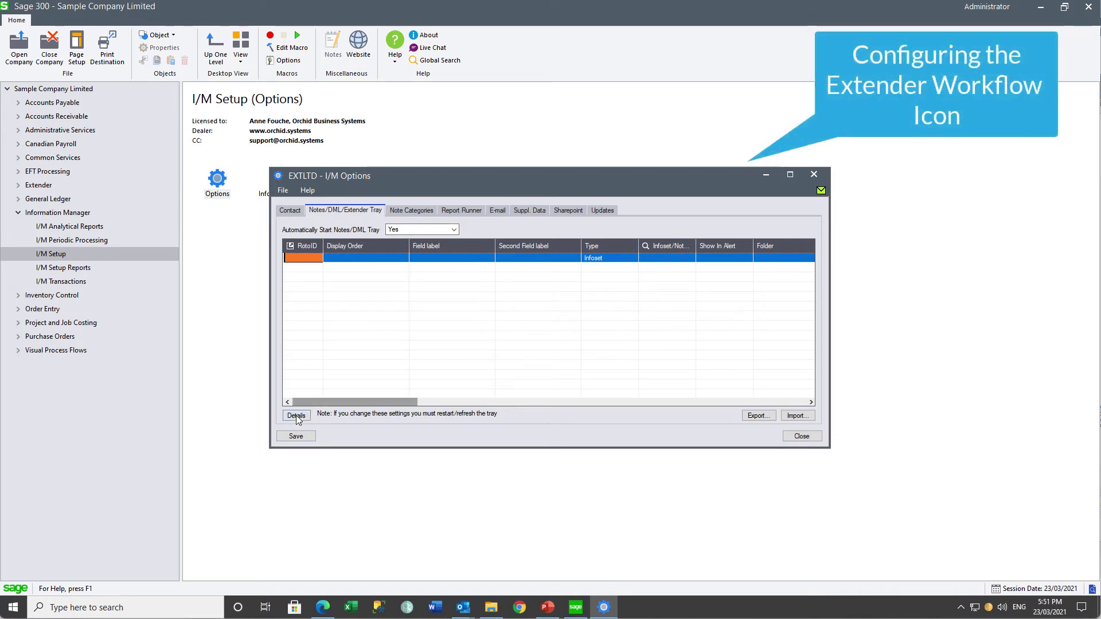
Open the details of the first tray line and set its type to Extender Workflow.
left_click(296, 416)
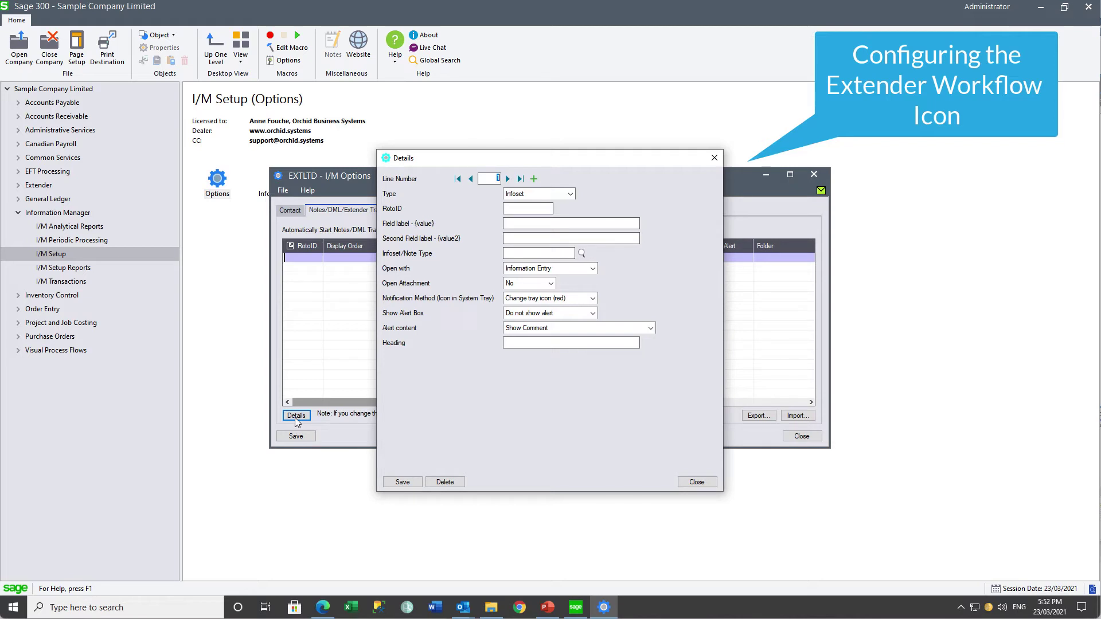
left_click(571, 195)
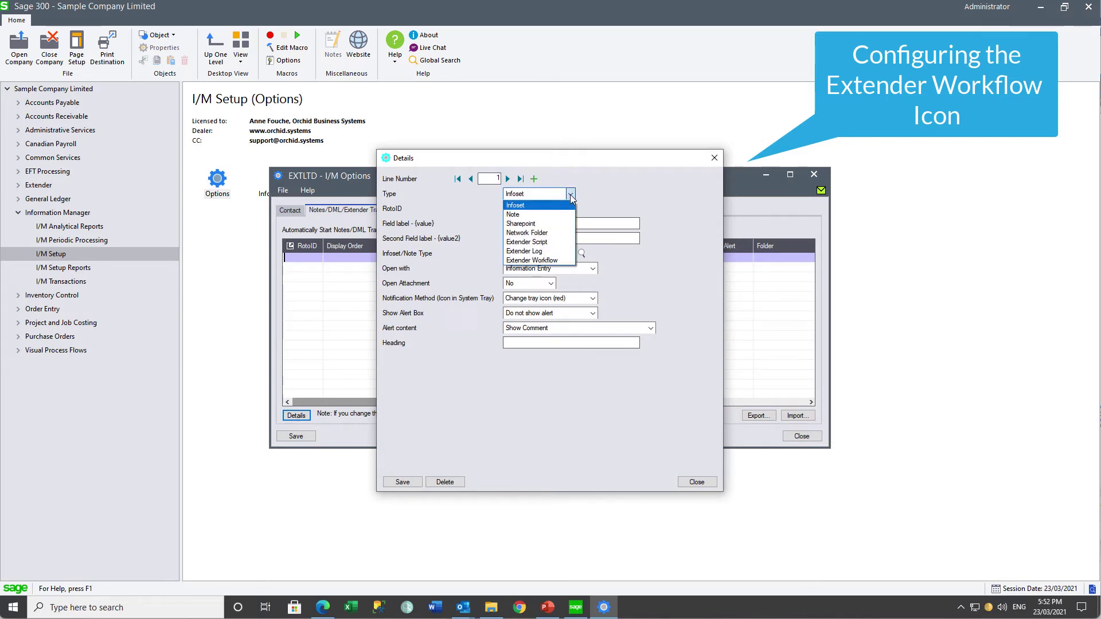
left_click(556, 262)
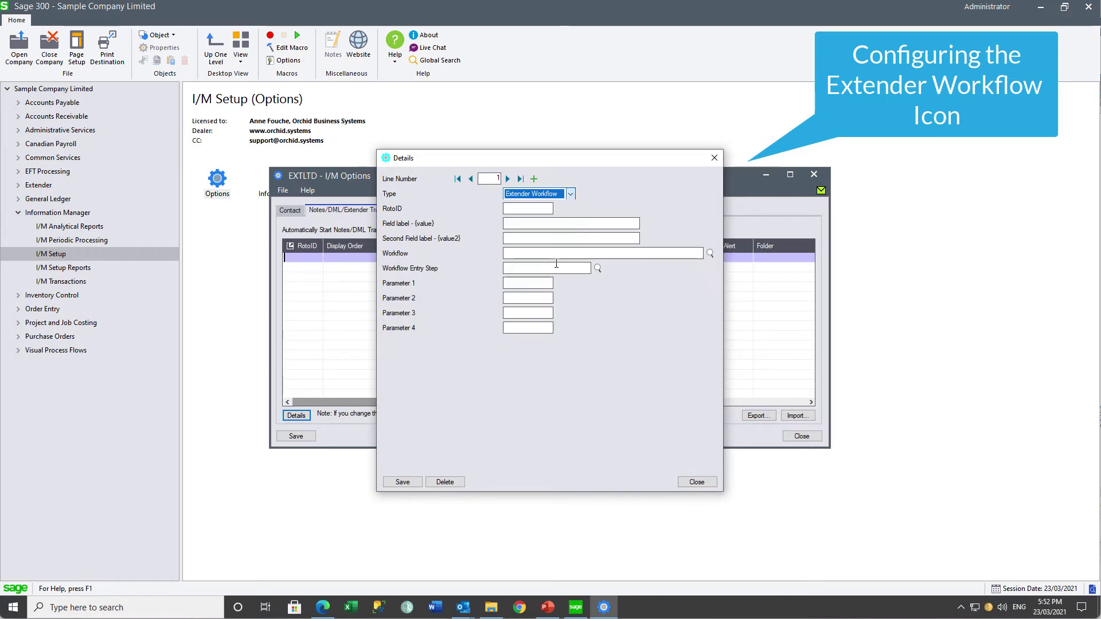
Look up the program ID of Order Entry in its object properties, then close the properties.
left_click(521, 209)
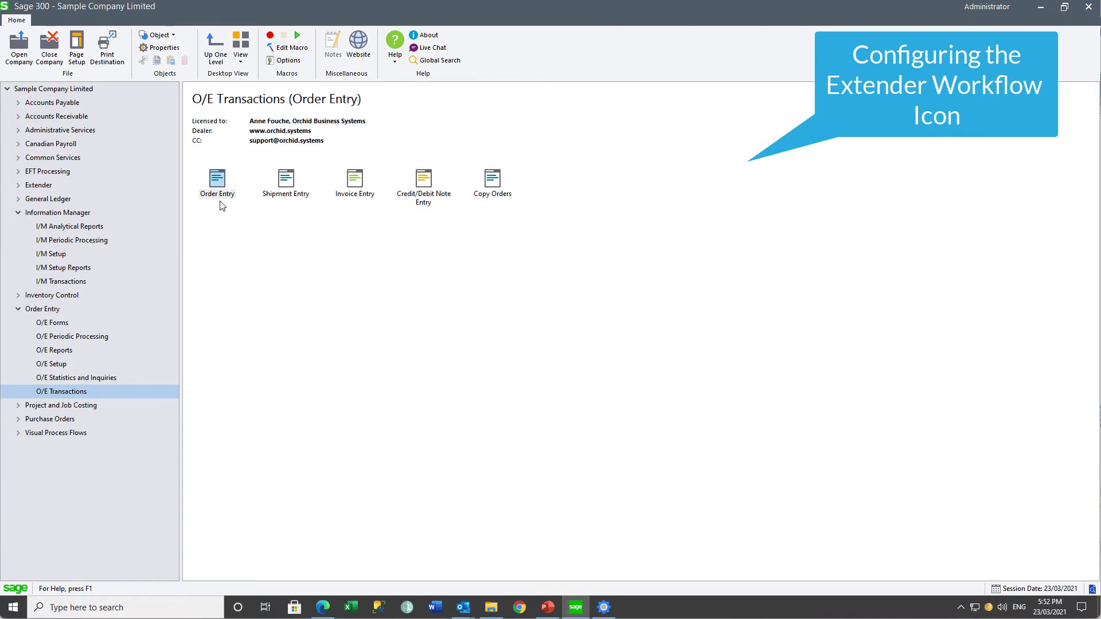
left_click(218, 184)
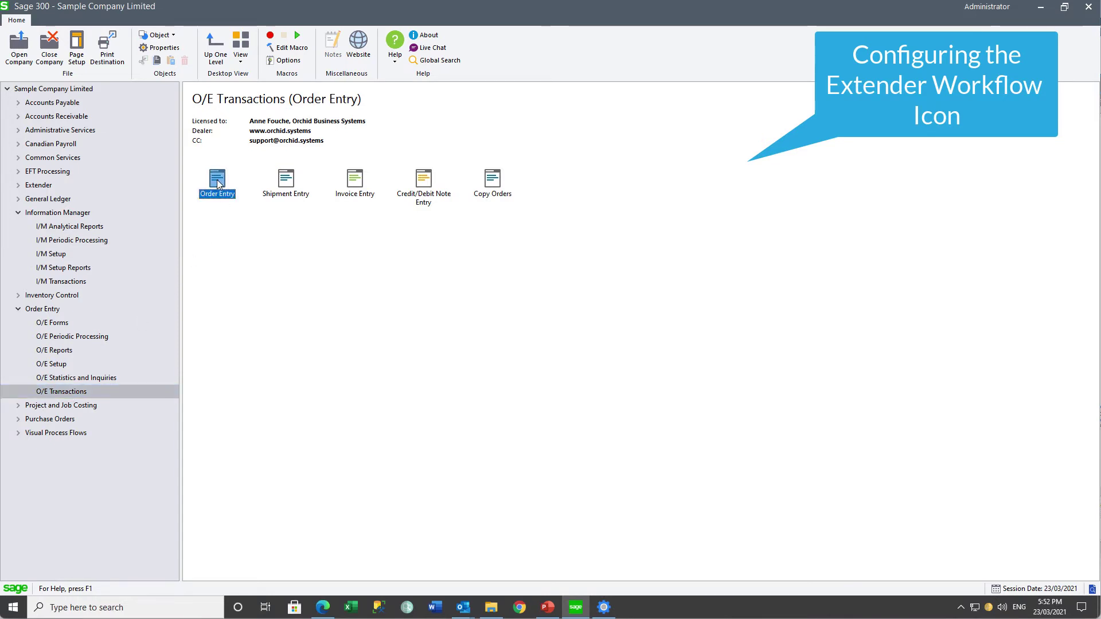
right_click(217, 184)
left_click(249, 305)
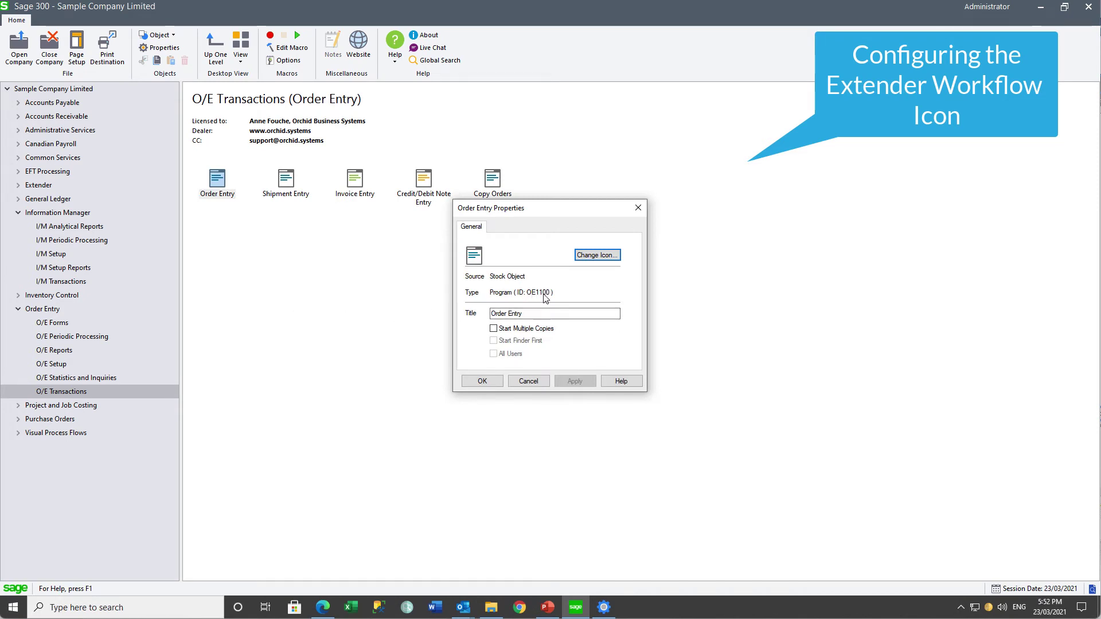
left_click(639, 208)
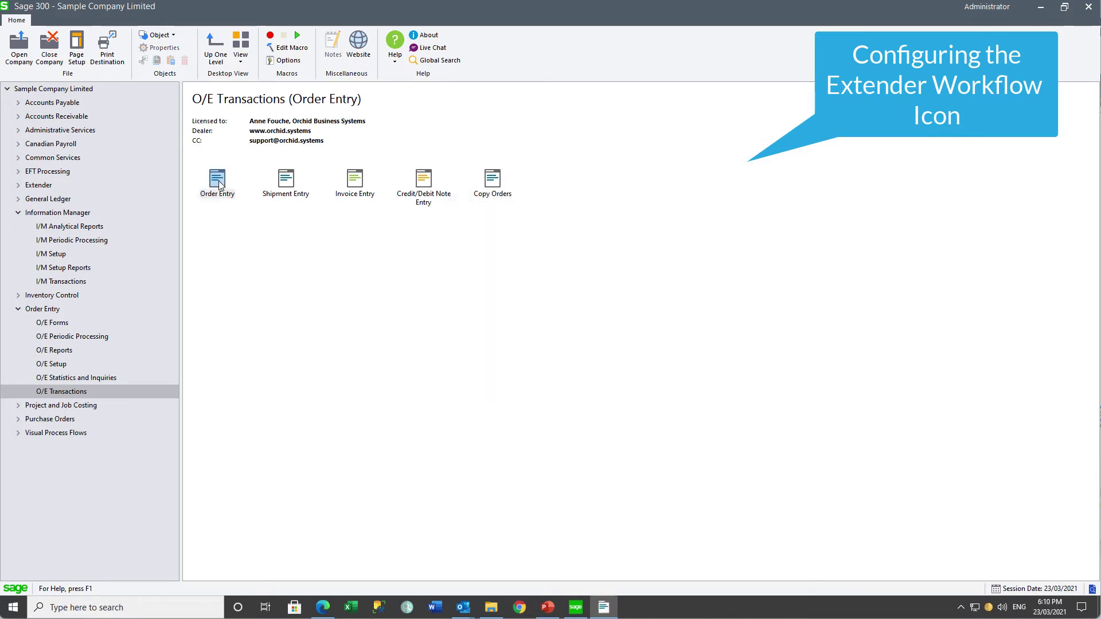
Open Order Entry and check the exact label of the order number field, closing the window without entering an order.
double_click(218, 180)
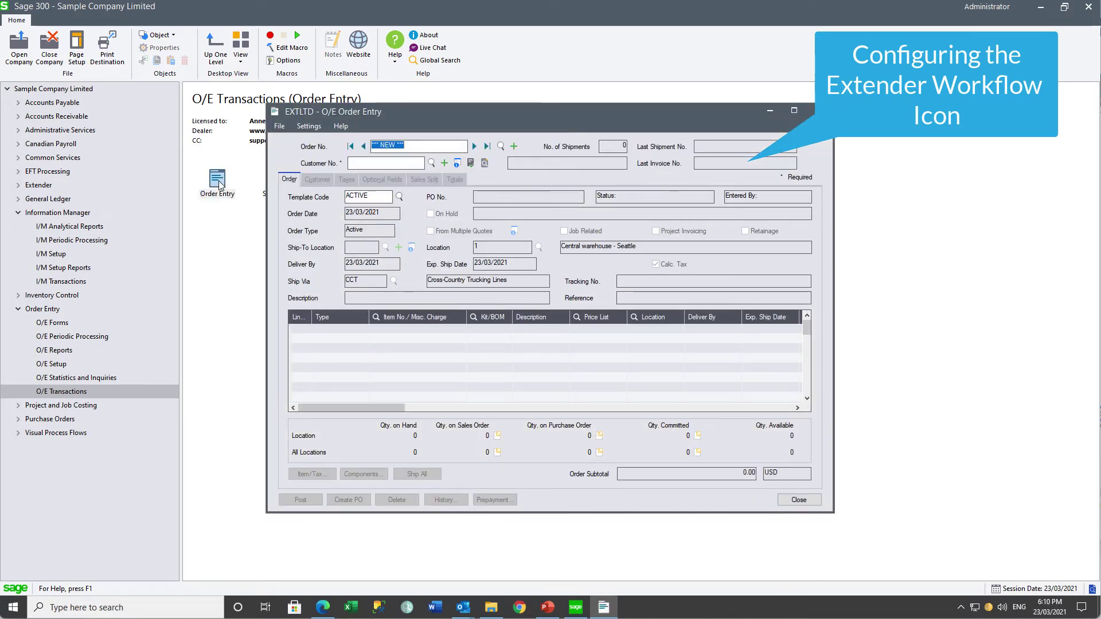
left_click(426, 146)
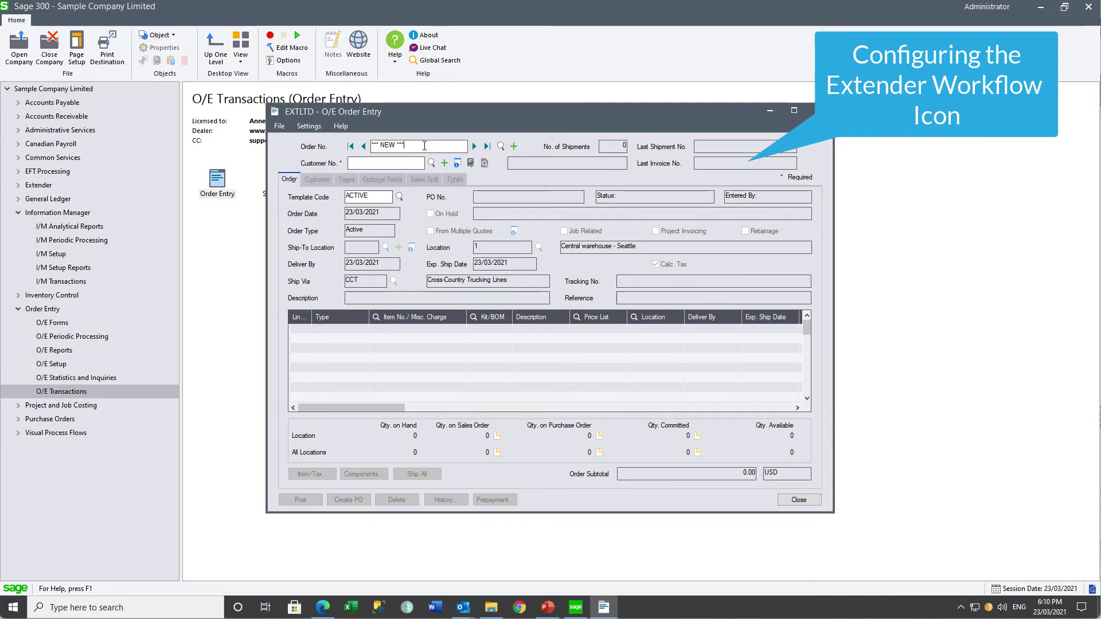
left_click_drag(424, 146, 371, 146)
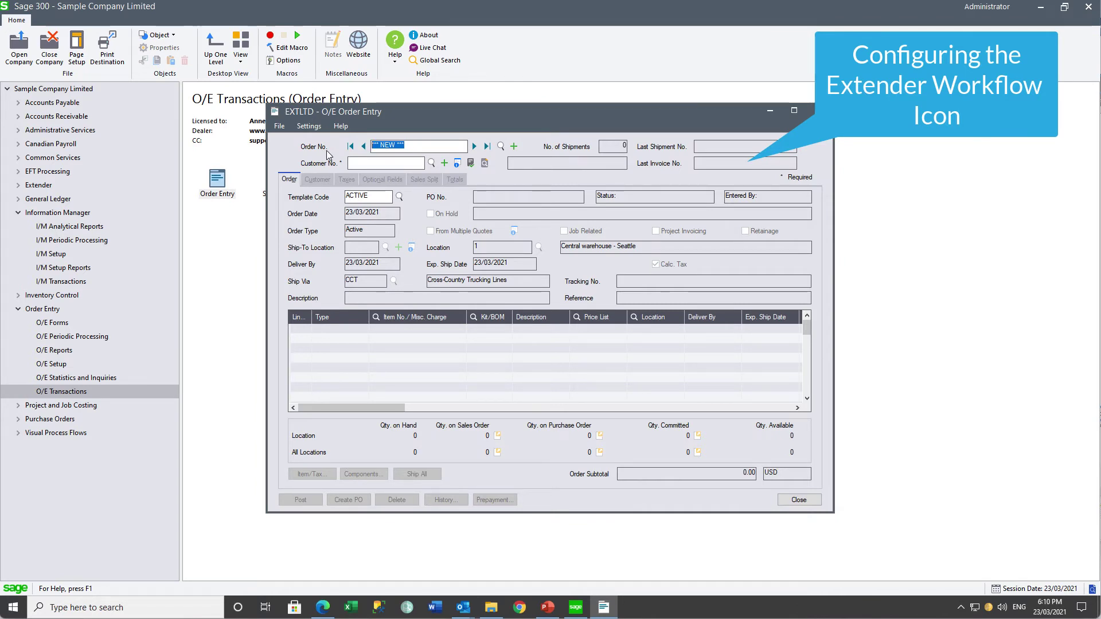
left_click(815, 110)
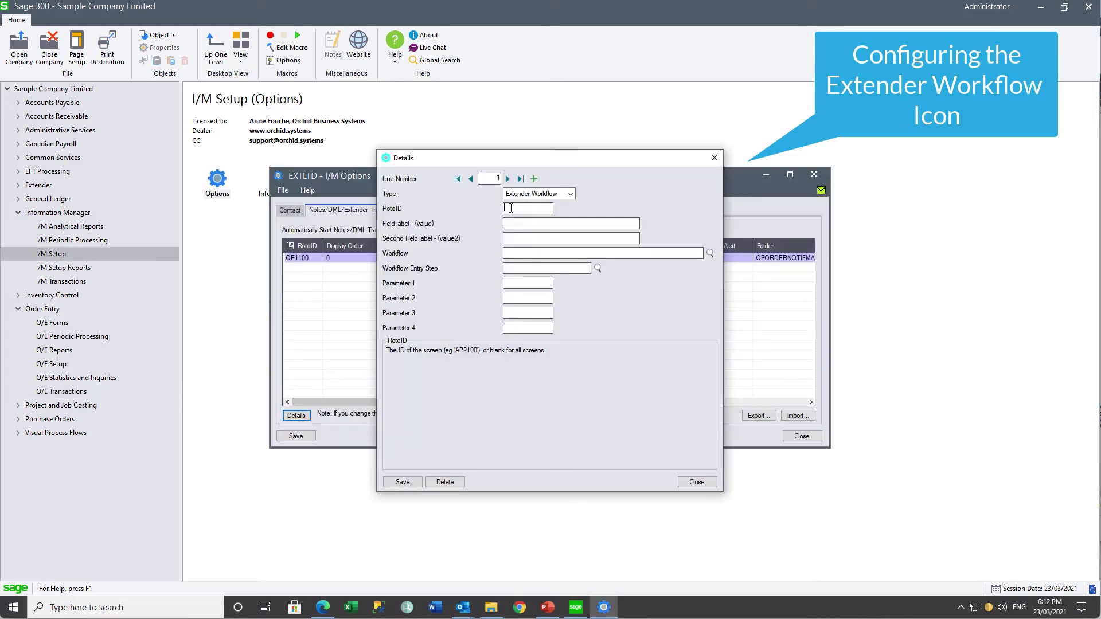
Set the tray line's RotoID to OE1100, its field label to ORDER NO. and its workflow to OEORDERNOTIFMARKREAD.
type("OE")
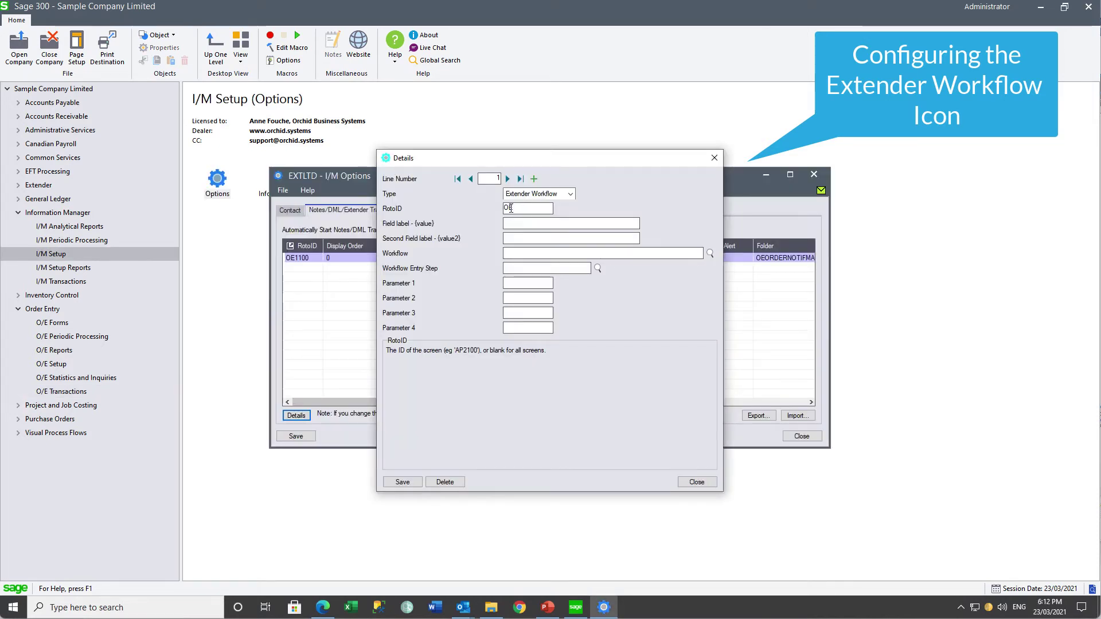
type("1100")
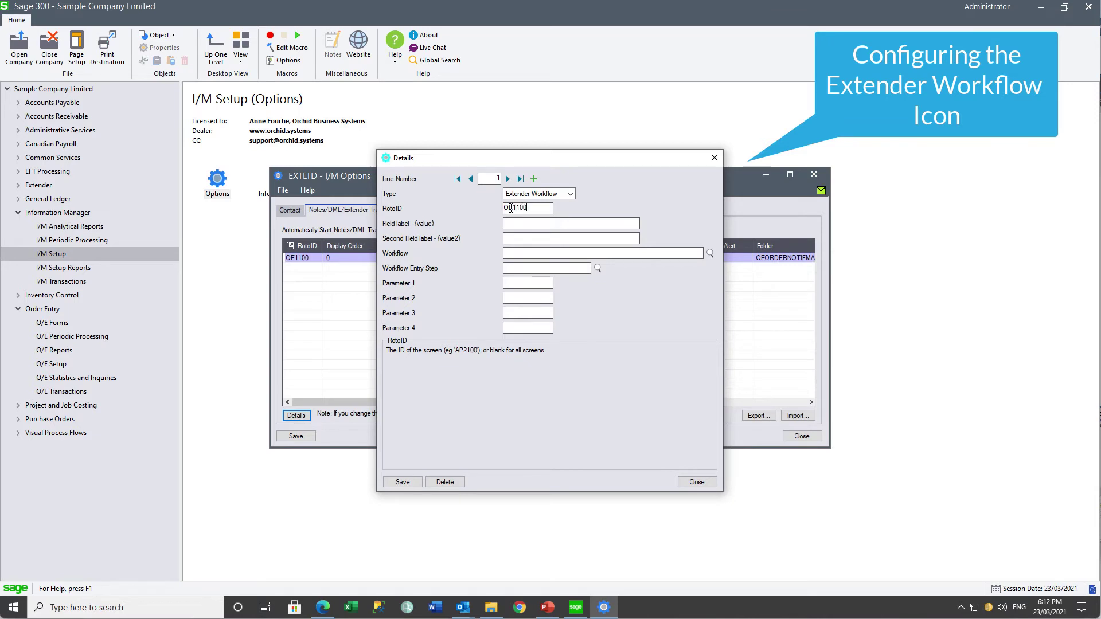
key("Tab")
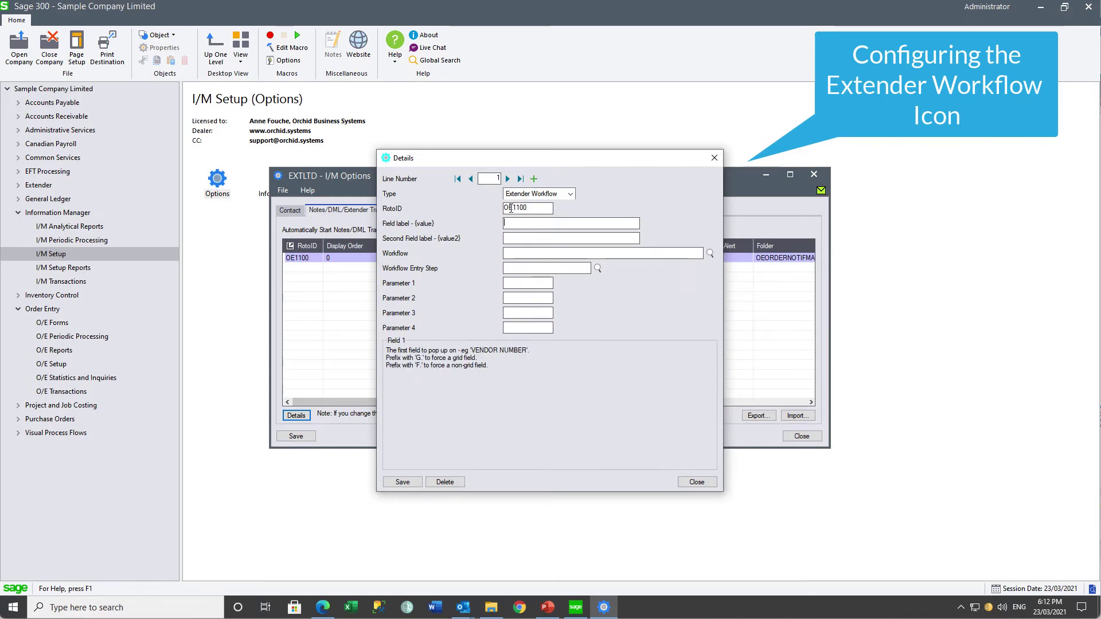
type("ORDER NO")
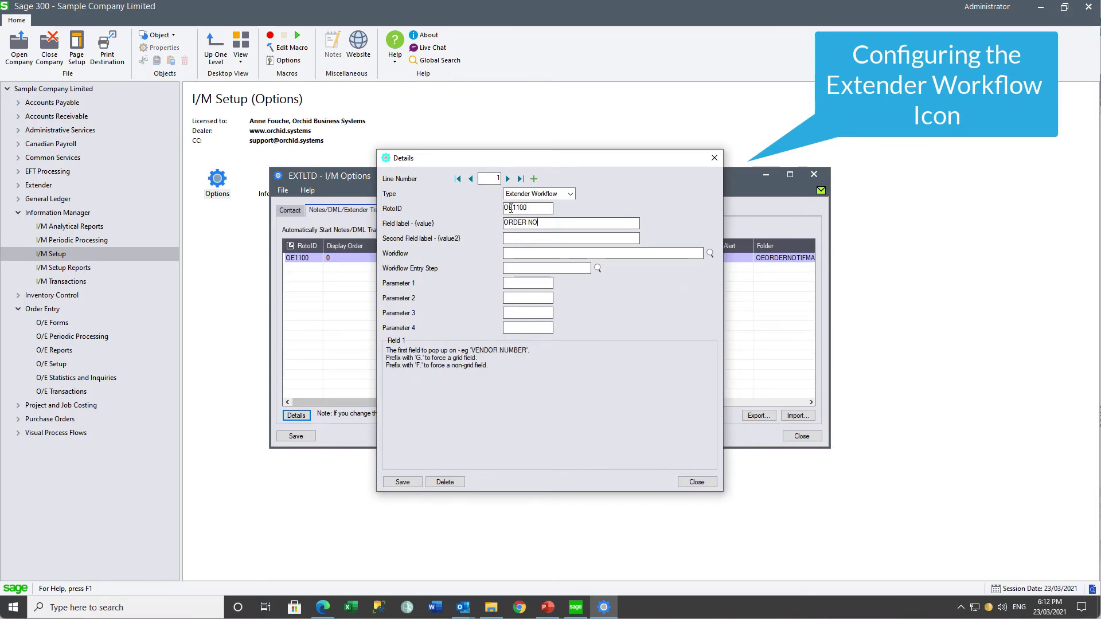
type(".")
key("Tab")
left_click(710, 254)
left_click(534, 394)
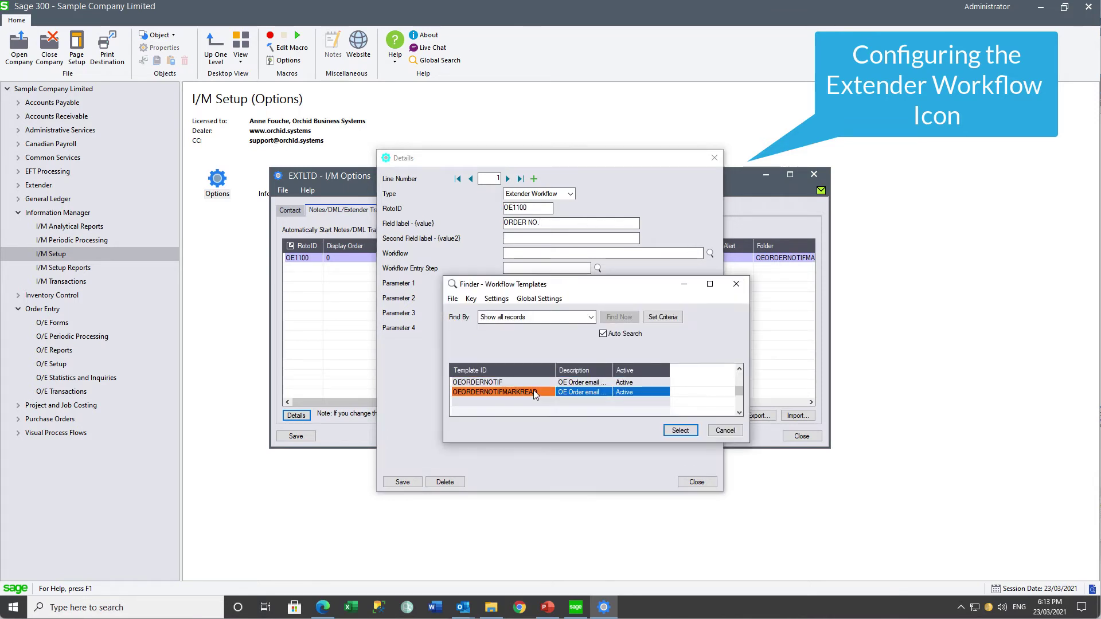
left_click(681, 431)
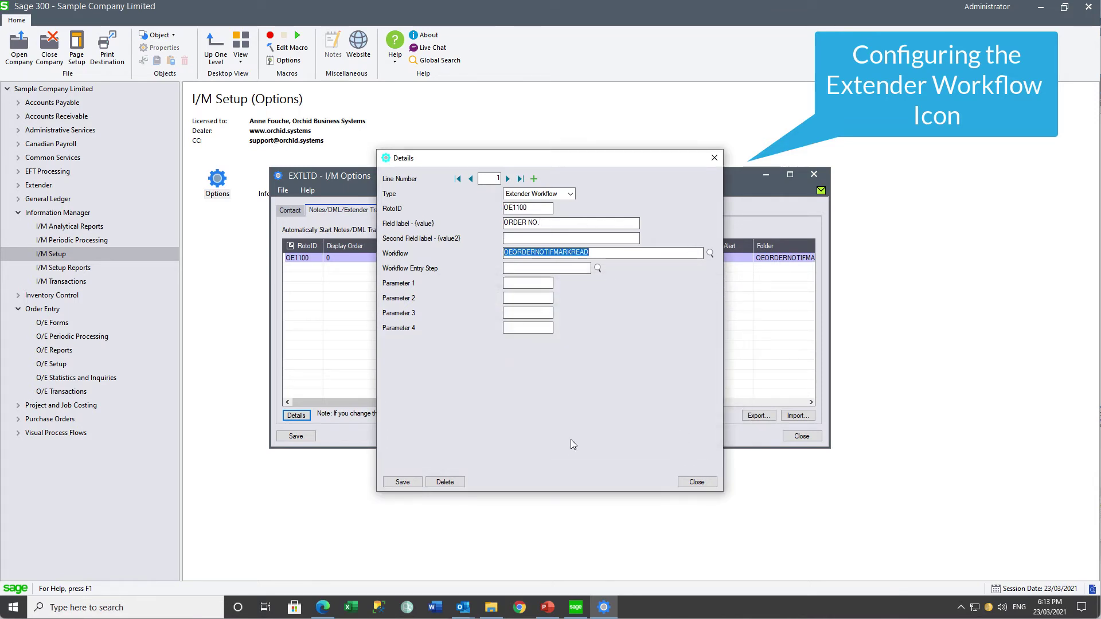
Save the tray line and the I/M options, close both windows, and display the Information Manager tray icon's commands.
left_click(401, 482)
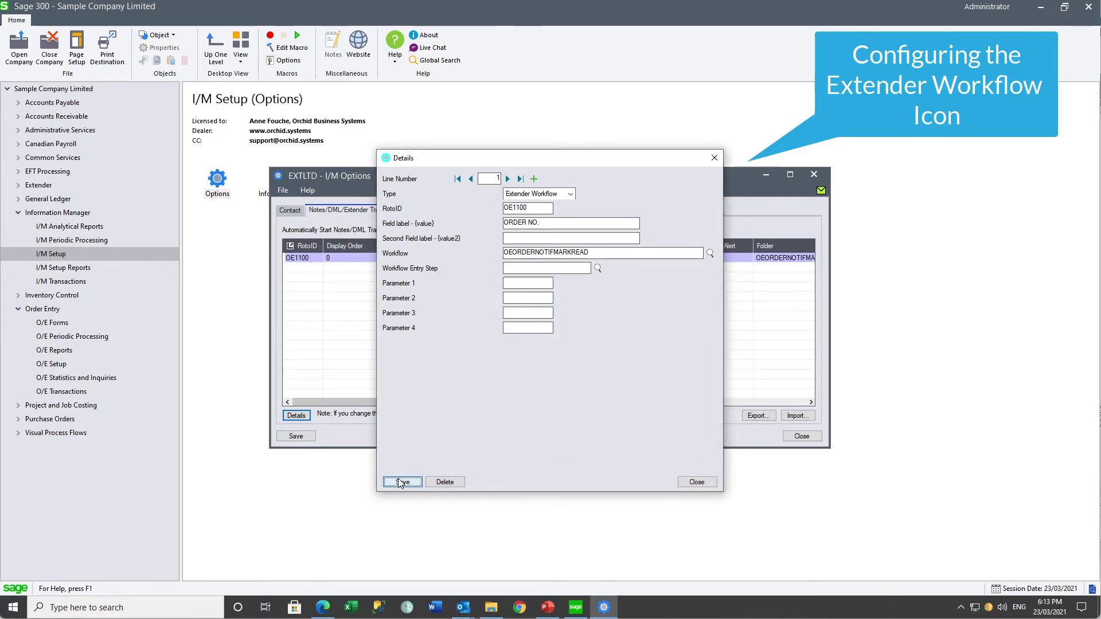
left_click(693, 483)
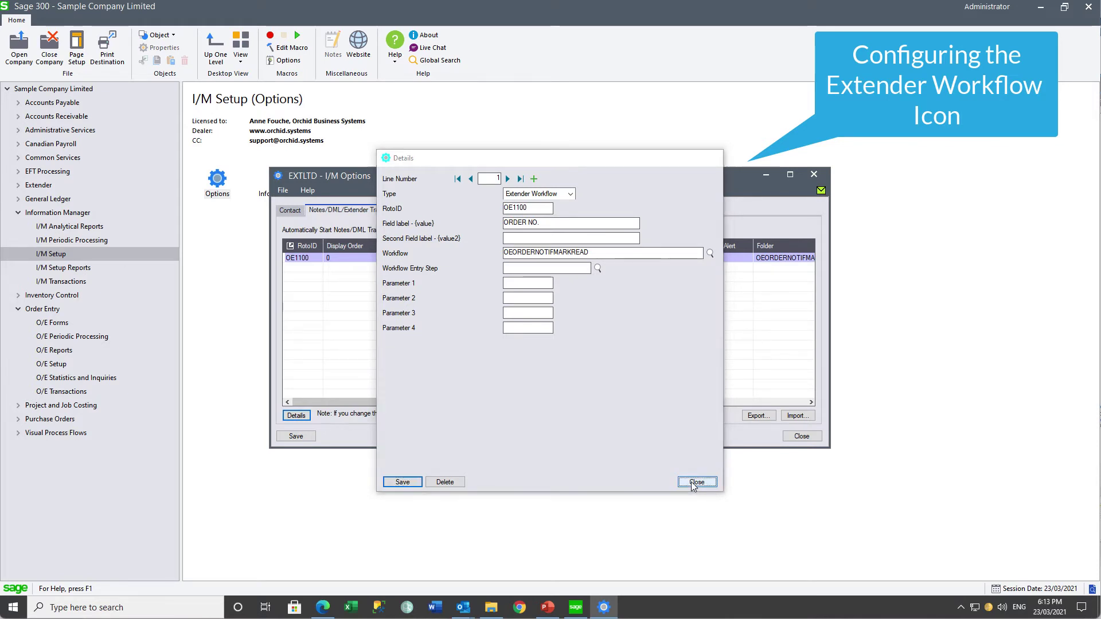
left_click(296, 437)
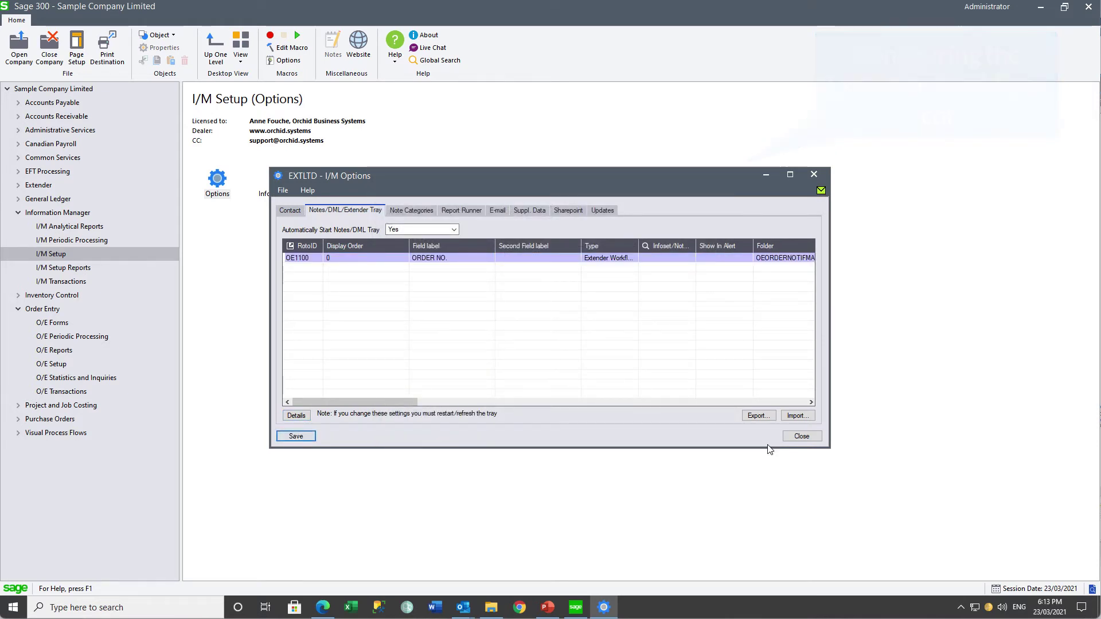
left_click(802, 436)
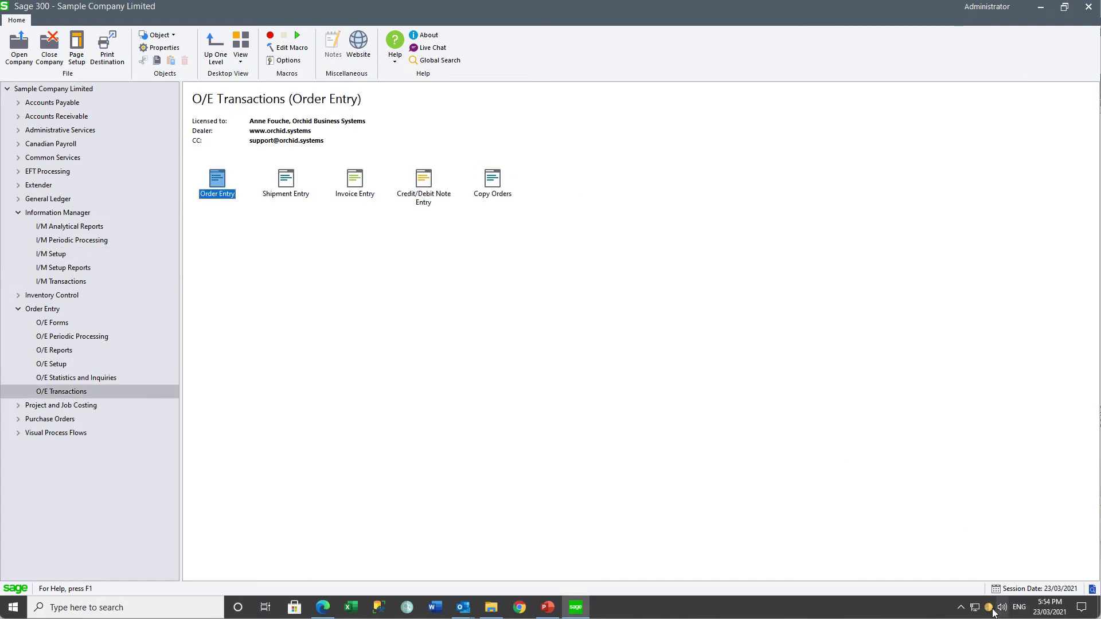
right_click(989, 610)
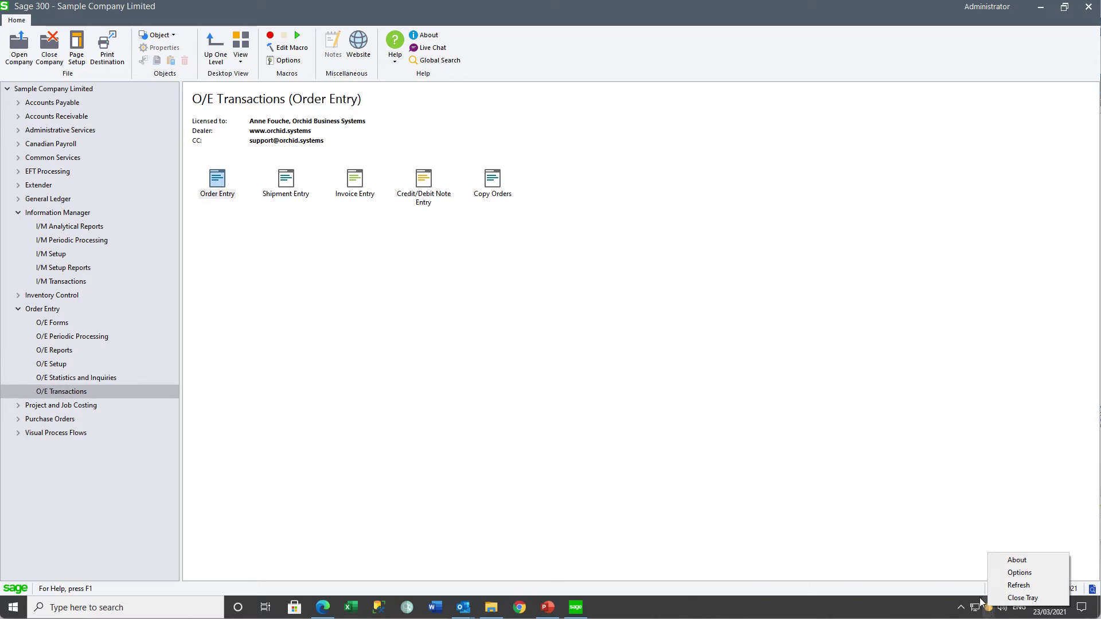
Add the order entry user's ID as a second workflow user in the Extender License and save the license.
left_click(43, 190)
double_click(423, 182)
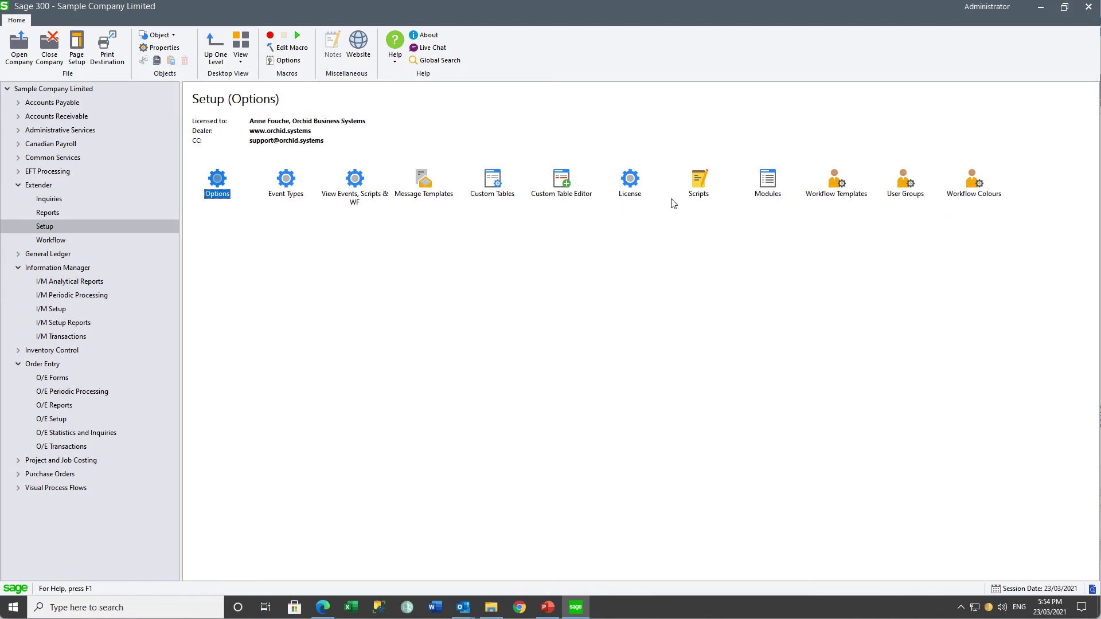
double_click(630, 181)
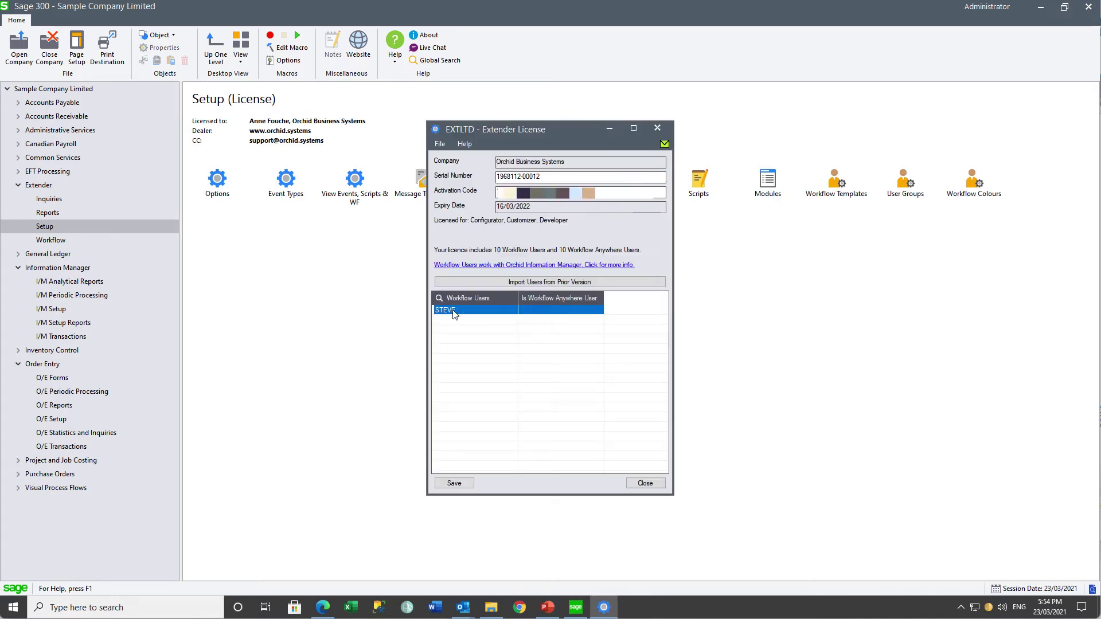
key("Insert")
type("SUSAN")
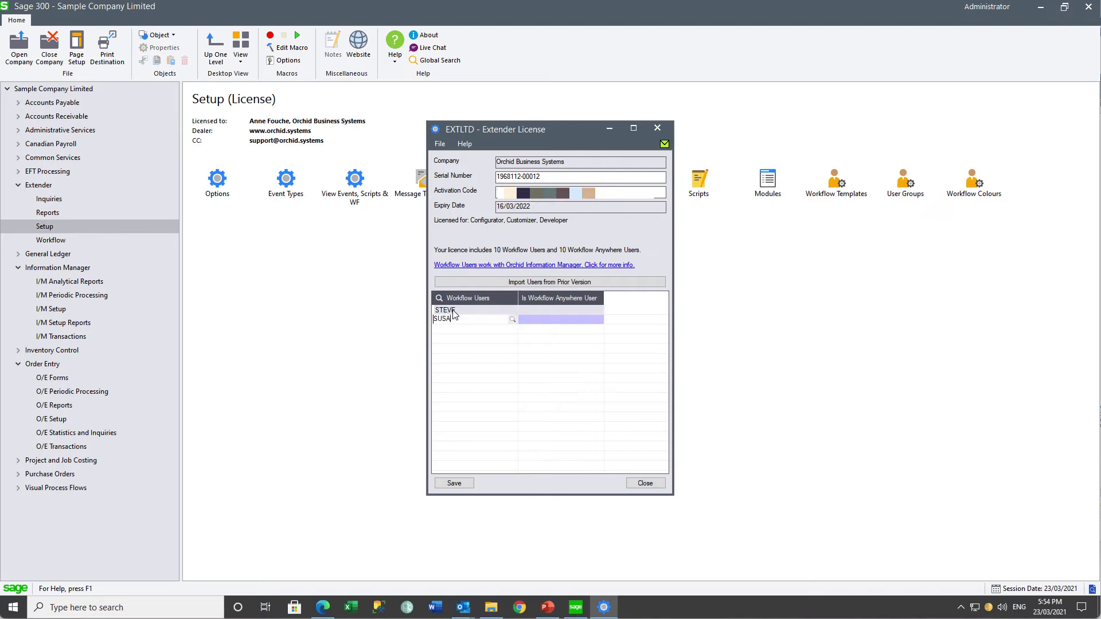
key("Tab")
left_click(446, 483)
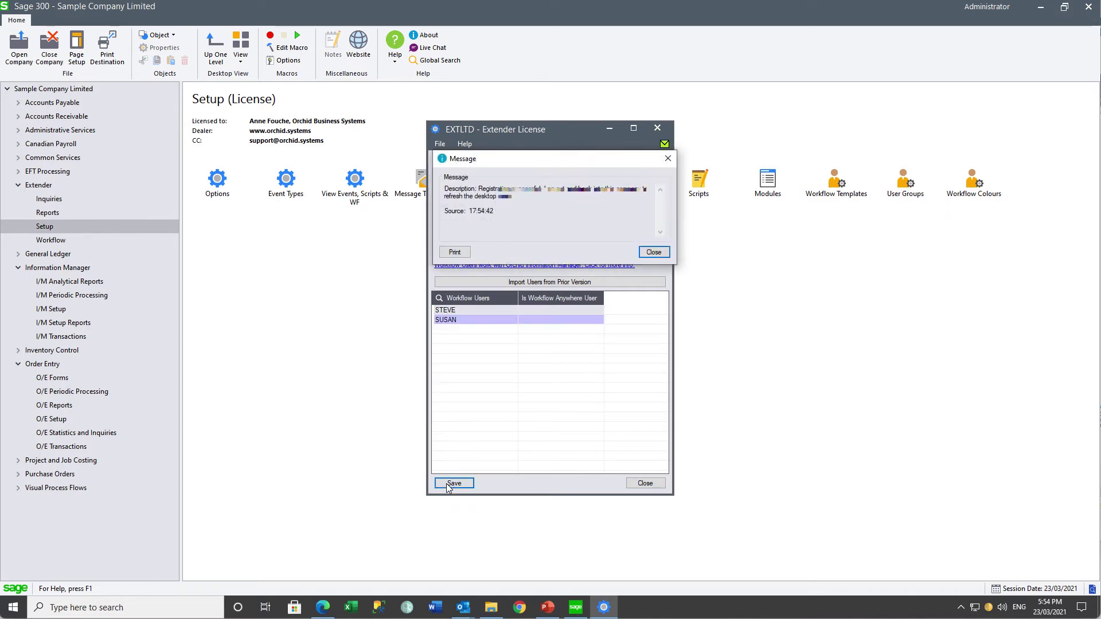
left_click(654, 253)
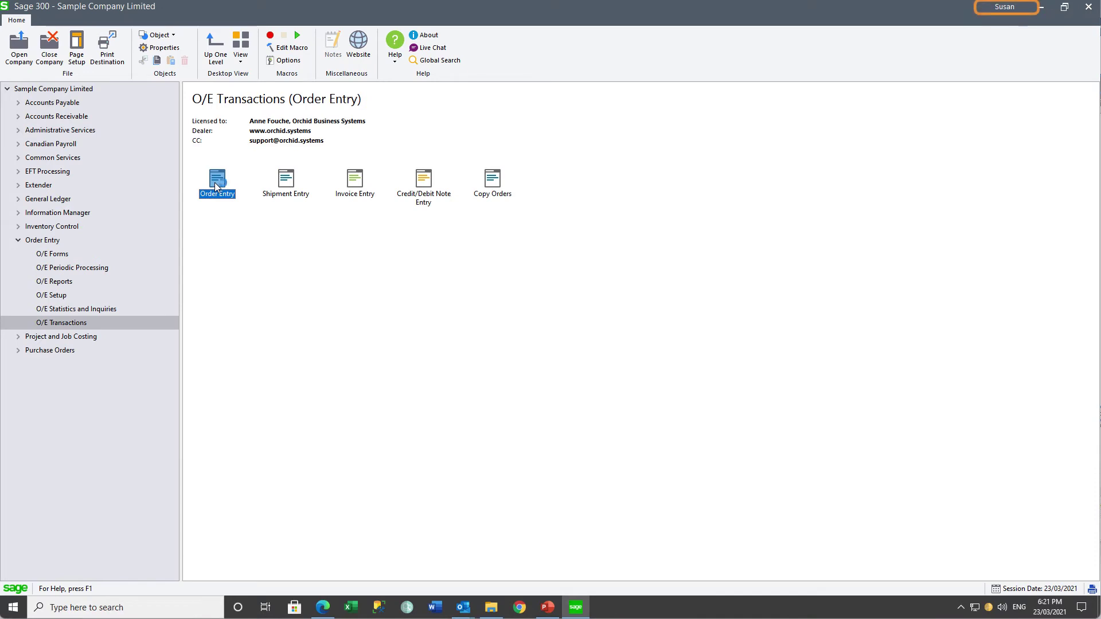
Open the last order in Order Entry and view its OEORDERNOTIFMARKREAD workflow log from the Extender Workflow icon.
double_click(215, 182)
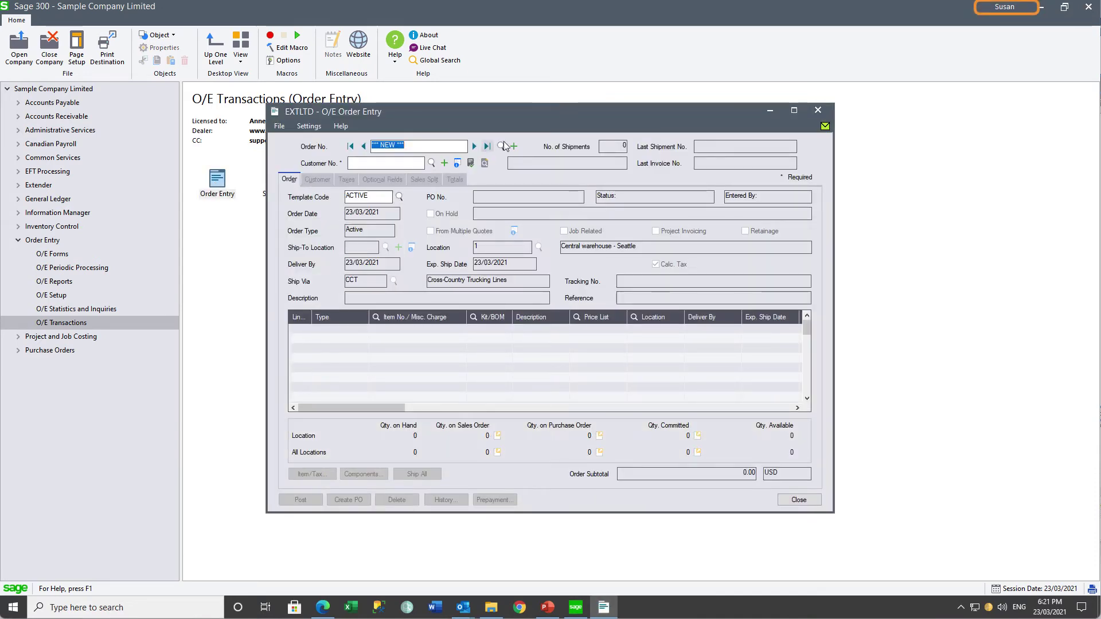
left_click(487, 147)
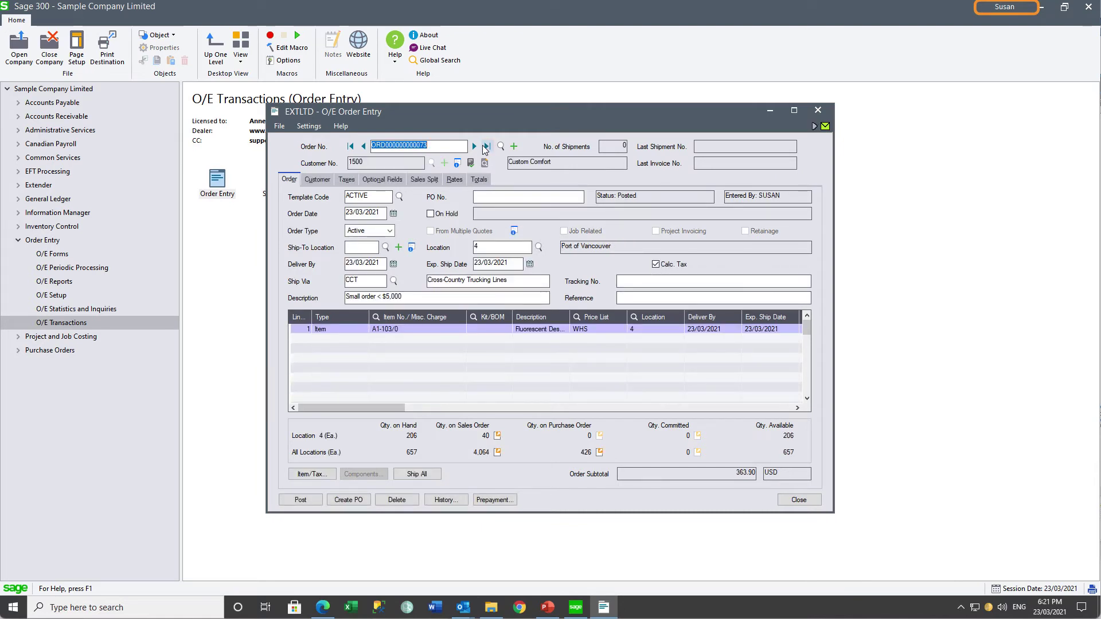
left_click(814, 126)
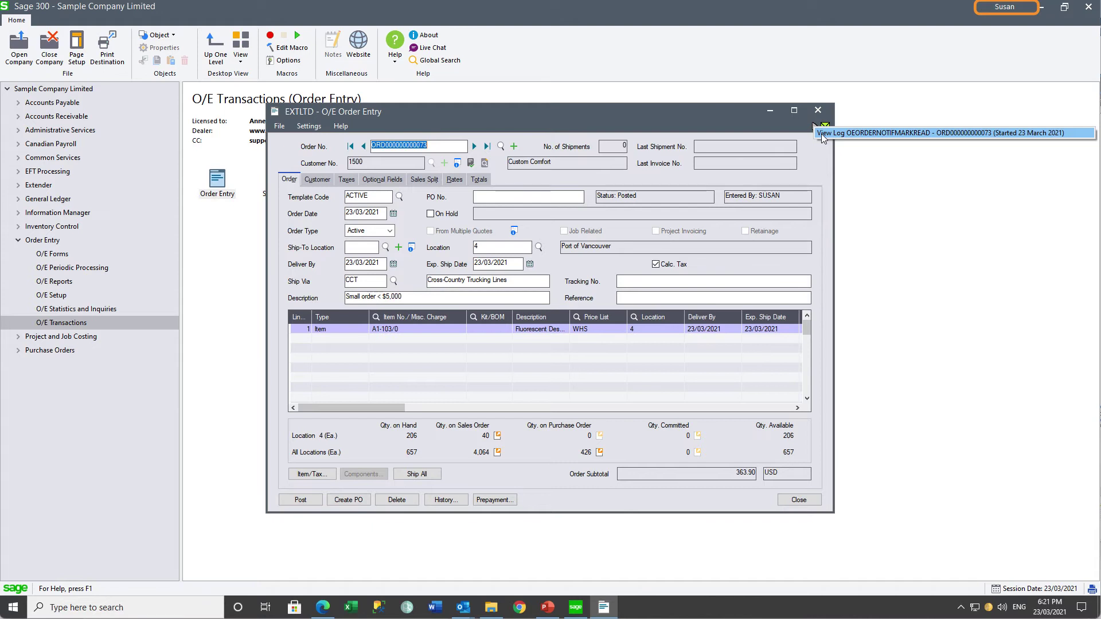
left_click(821, 133)
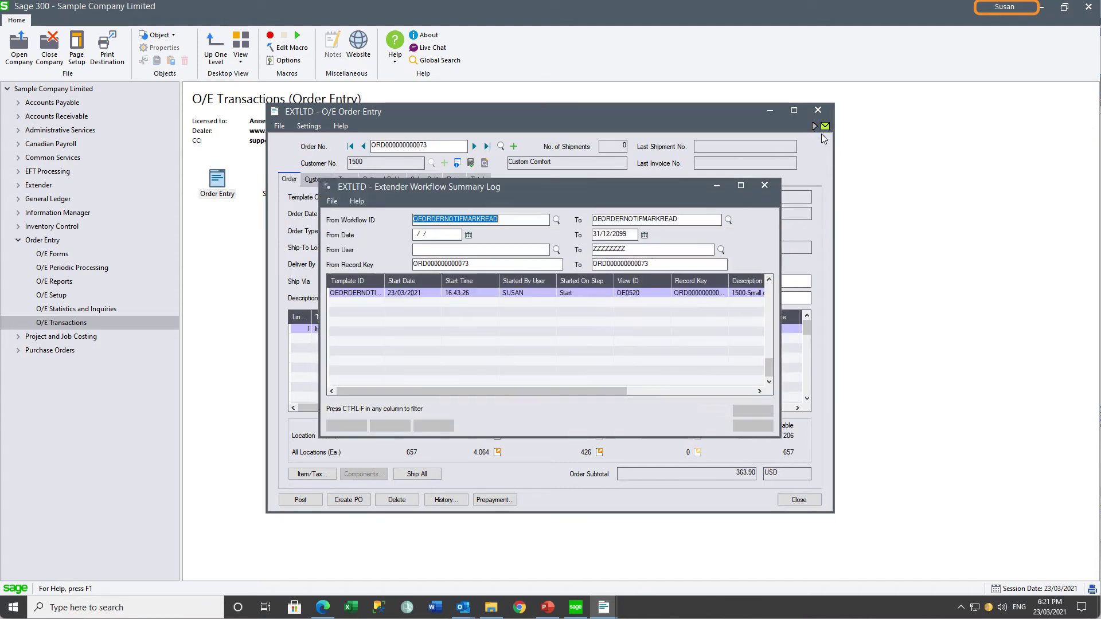
Review the user, step and new status in the last order's Workflow Detail Log, closing both log windows.
left_click(393, 293)
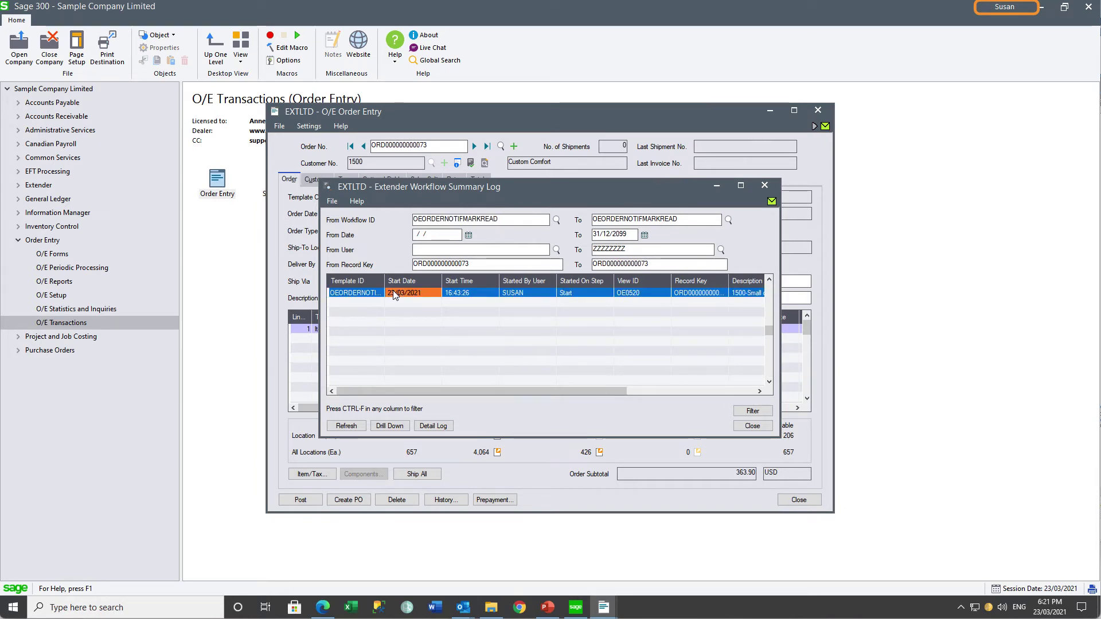
left_click(438, 428)
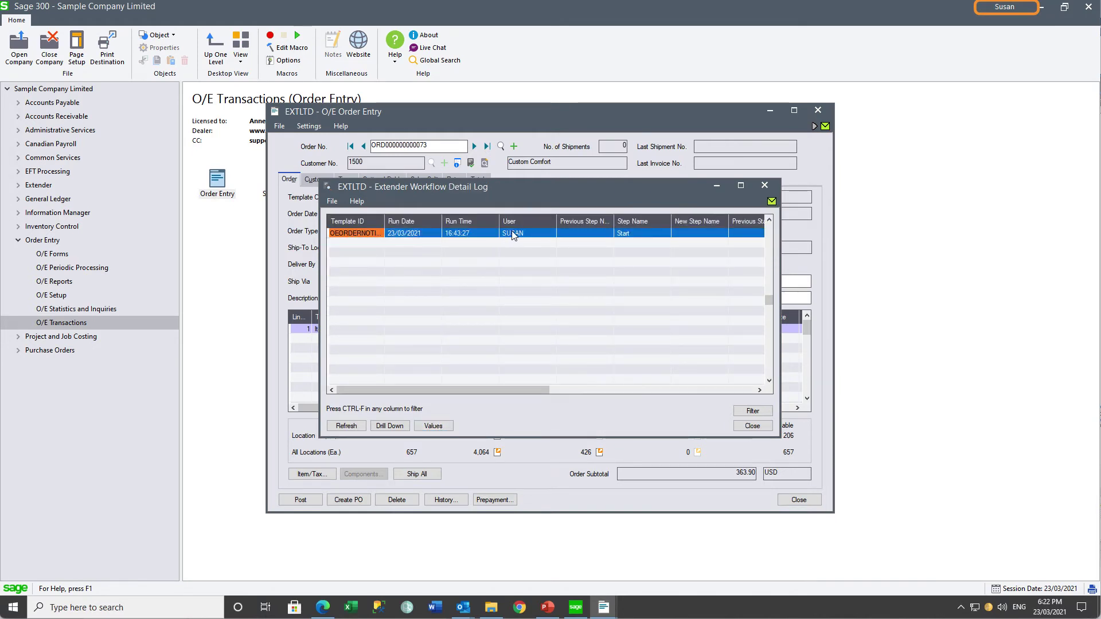
left_click_drag(499, 390, 582, 390)
left_click(504, 245)
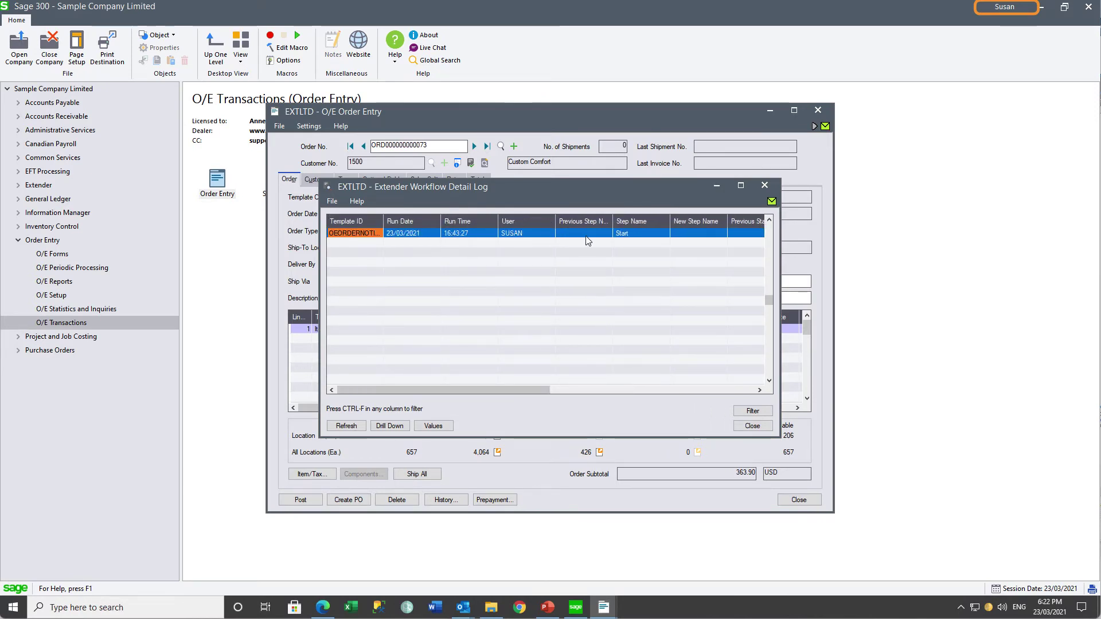
left_click_drag(530, 390, 616, 390)
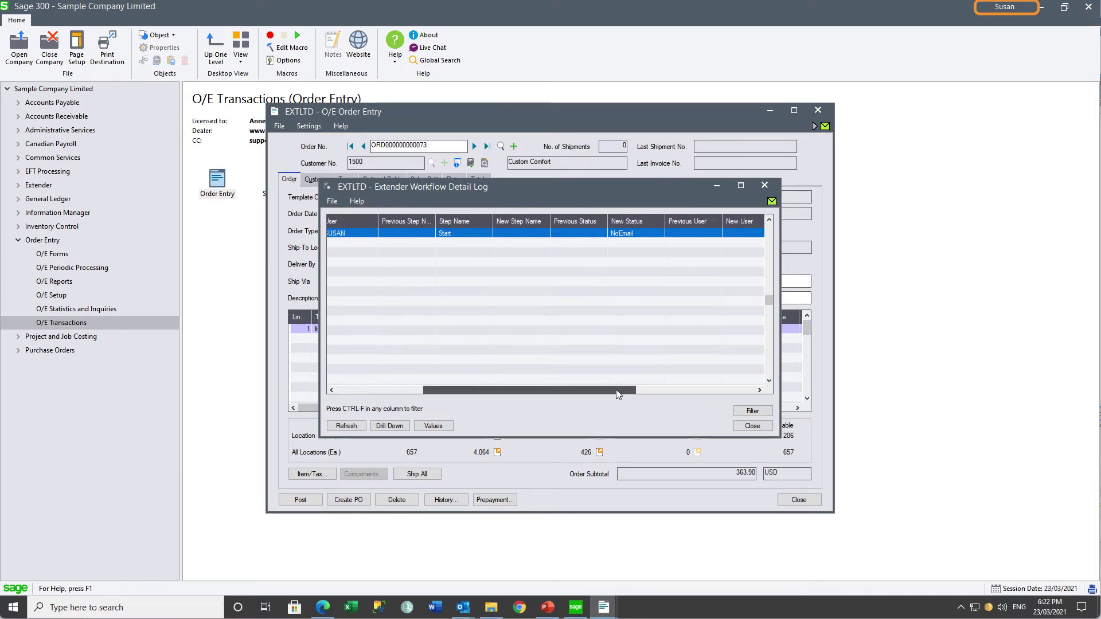
left_click(764, 185)
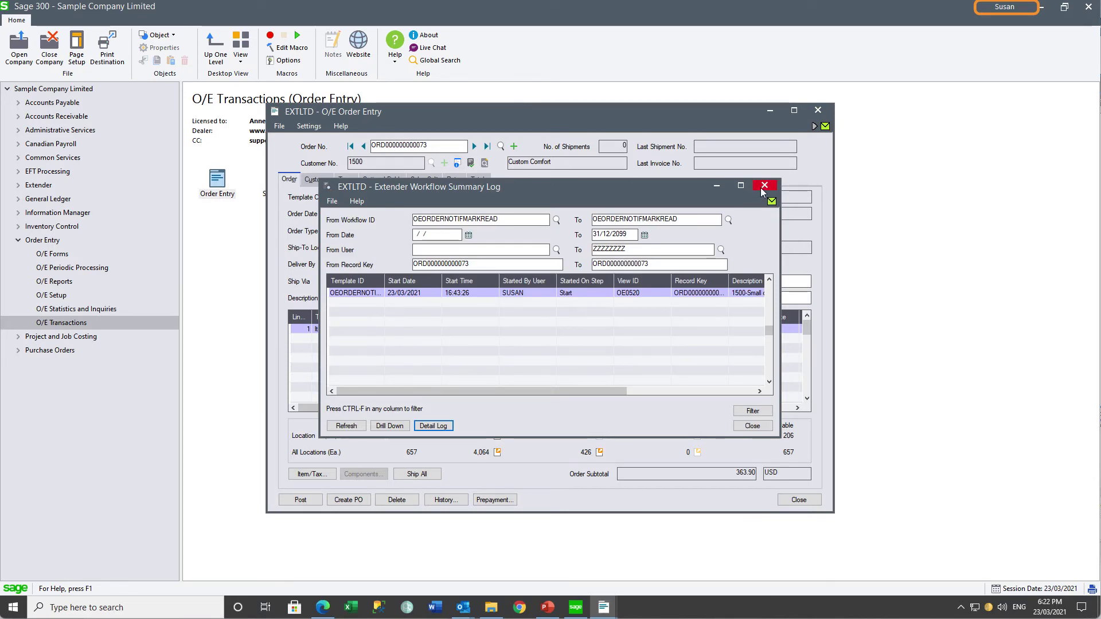
left_click(765, 186)
Go to the previous order, the large one, and view its workflow log from the Extender Workflow icon.
left_click(364, 146)
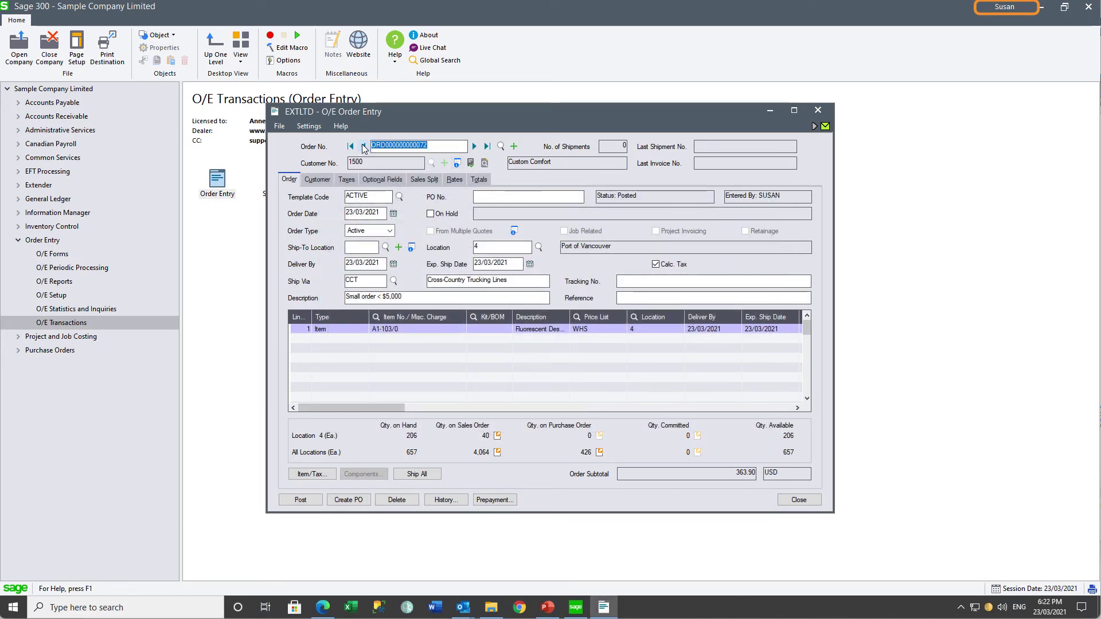
left_click(815, 126)
left_click(827, 133)
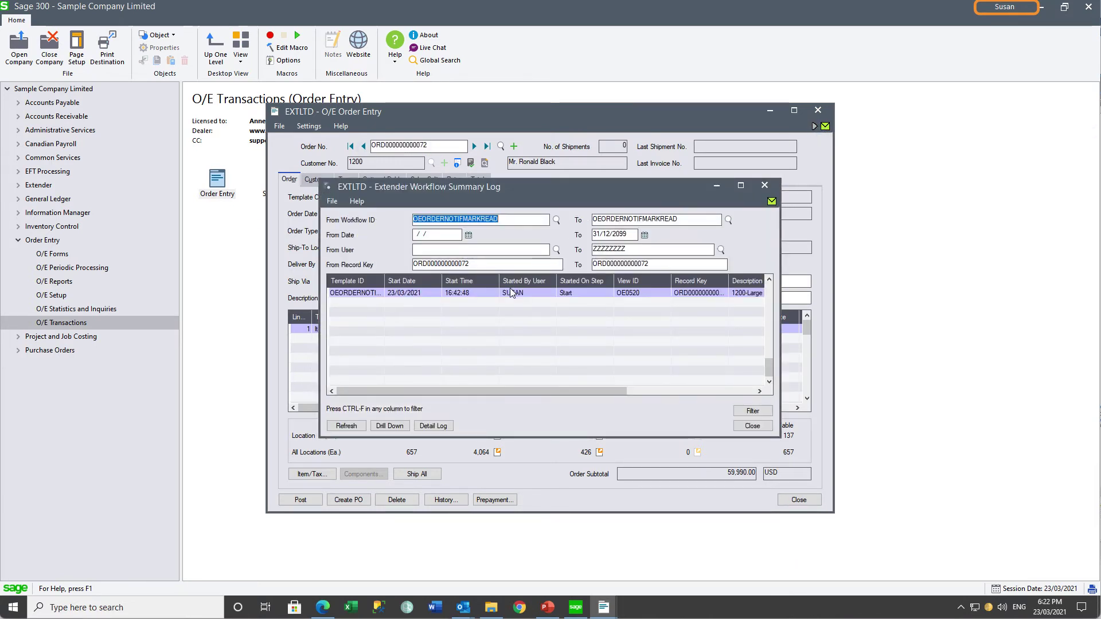
Review the users, steps and statuses in the large order's Workflow Detail Log, closing both log windows.
left_click(494, 294)
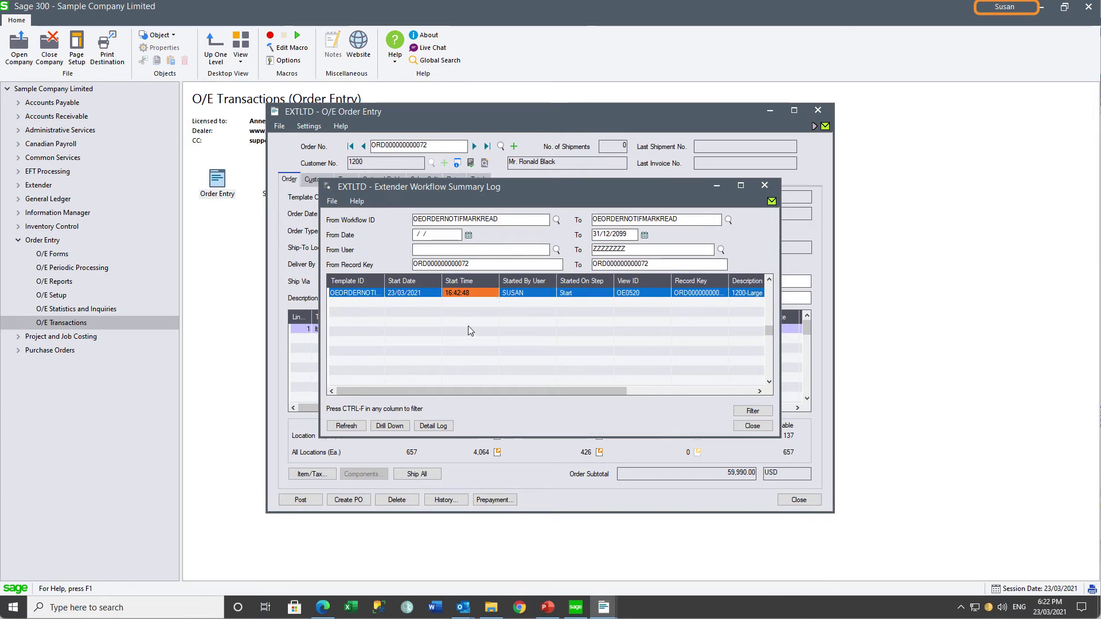
left_click(433, 426)
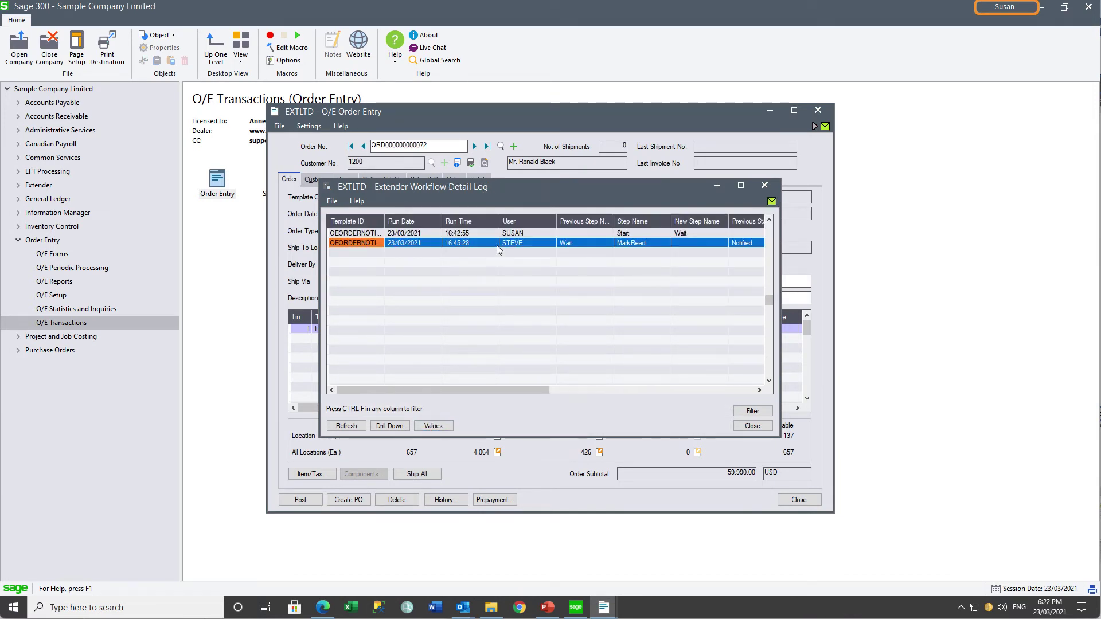
left_click(518, 234)
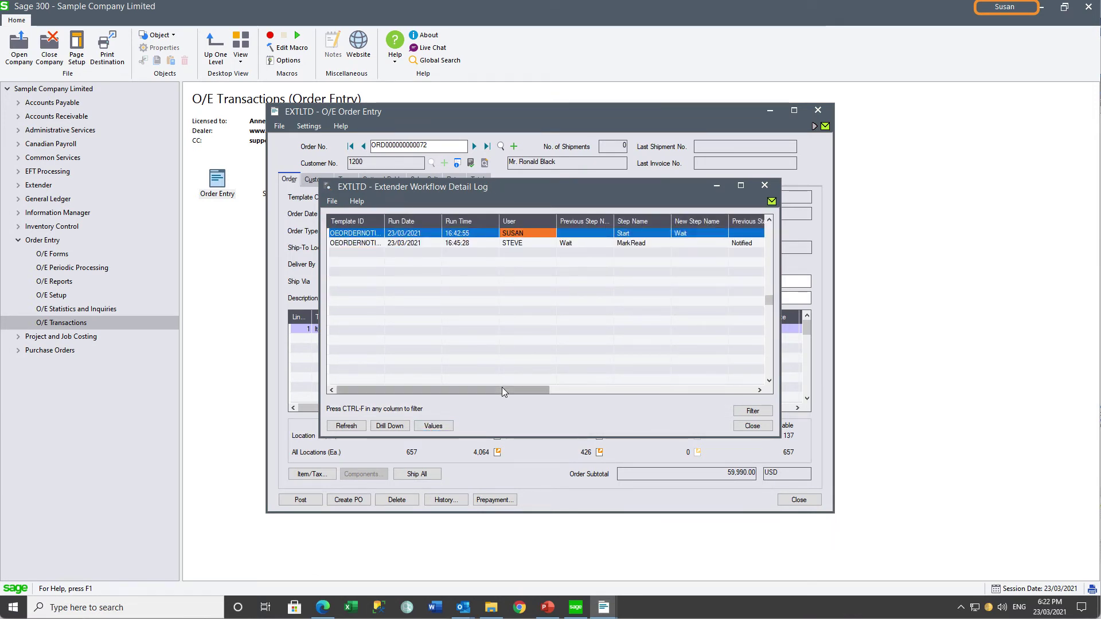
left_click_drag(501, 390, 541, 390)
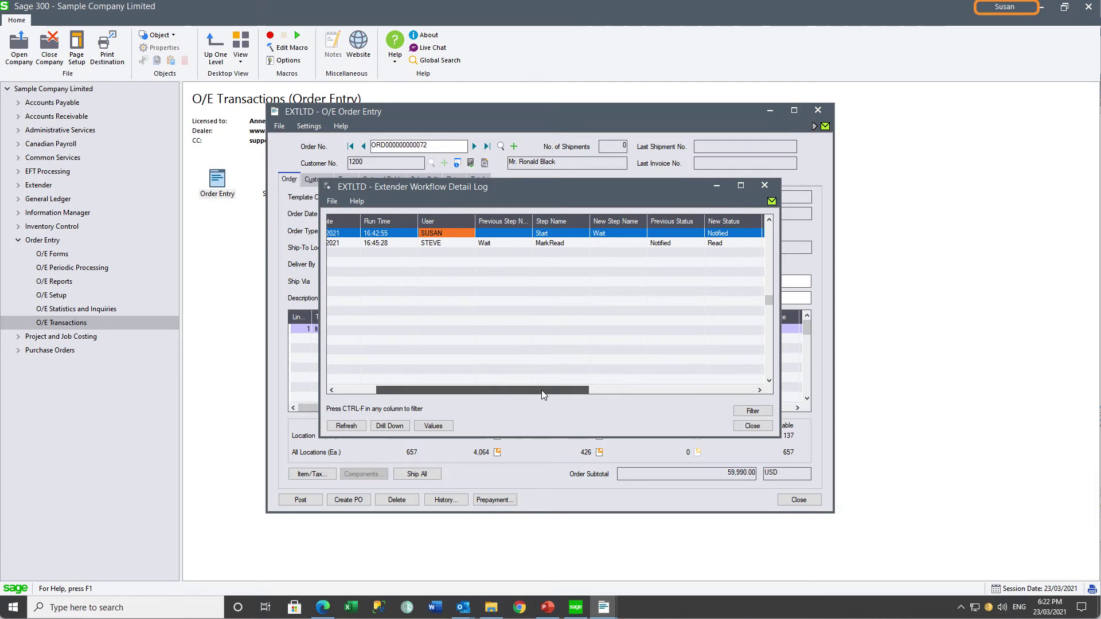
left_click_drag(541, 391, 663, 387)
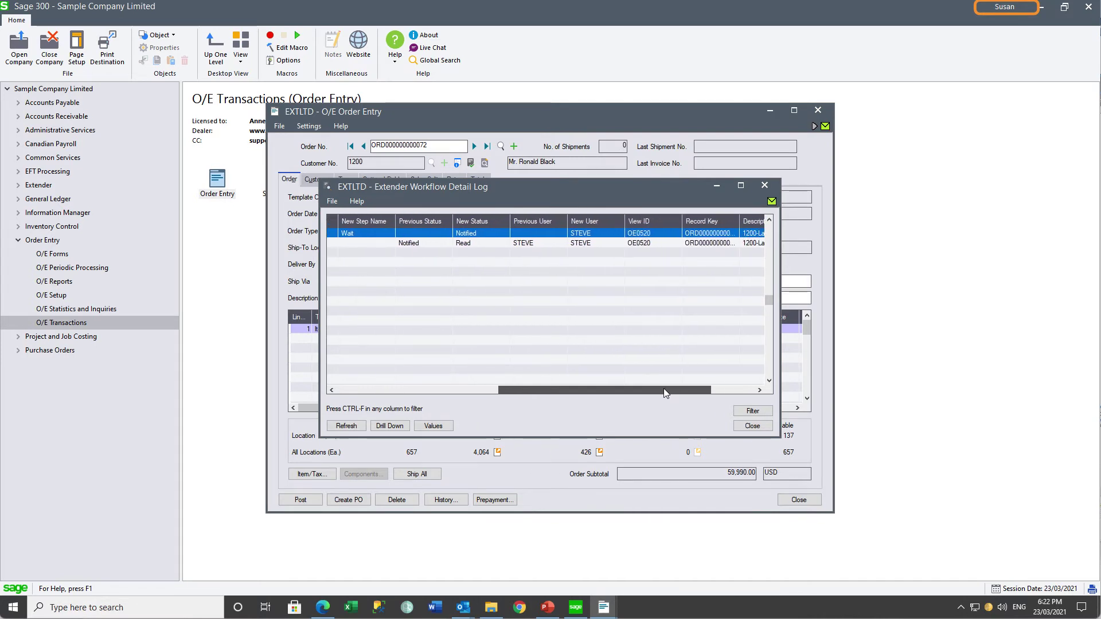
left_click(769, 188)
left_click(768, 190)
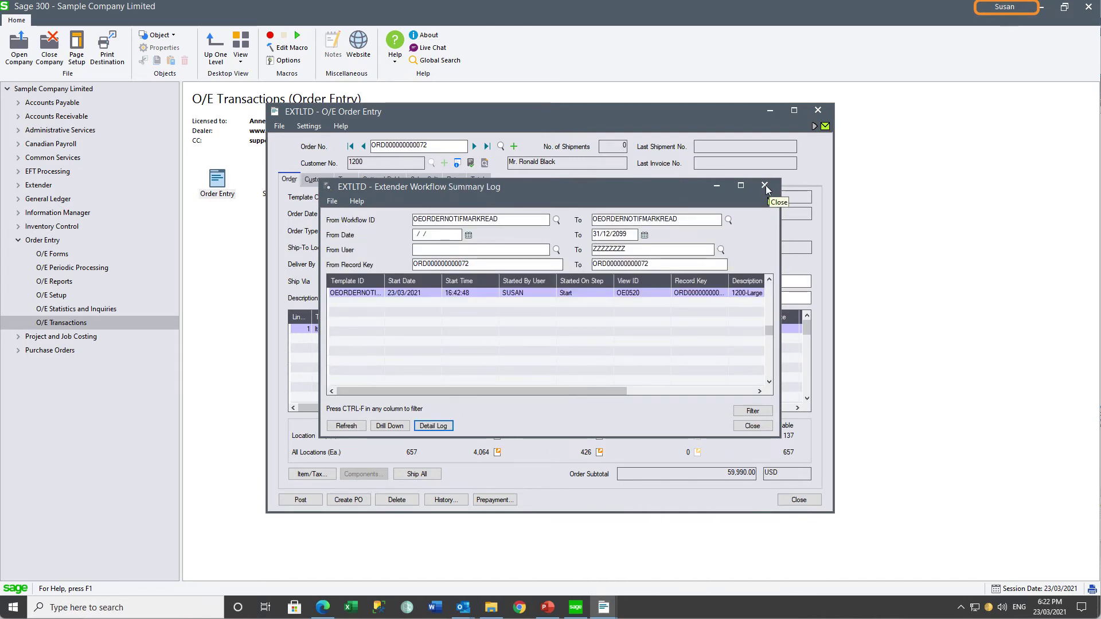
left_click(766, 186)
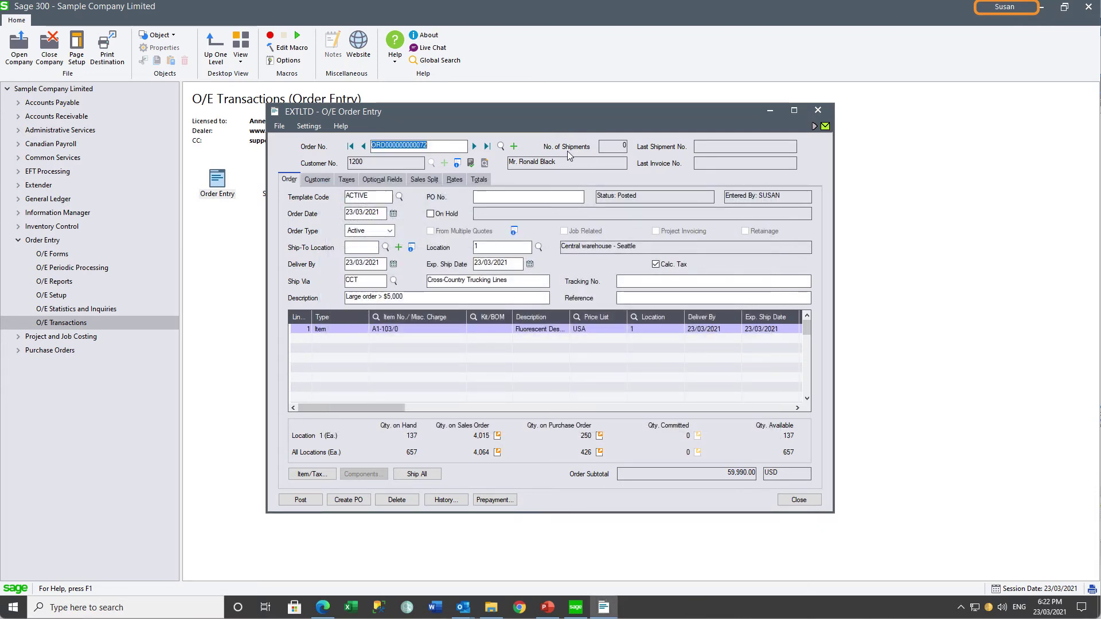
Start a new order for the same customer with the description "greater than $5,000".
left_click(514, 147)
left_click(401, 164)
type("1200")
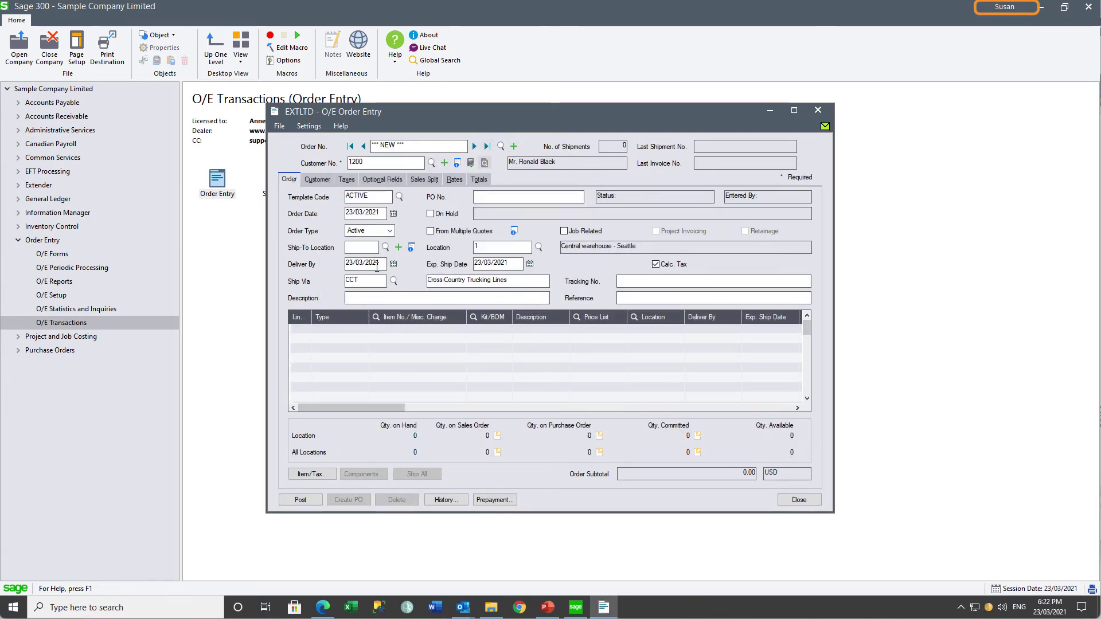
left_click(361, 298)
type("greater than $5")
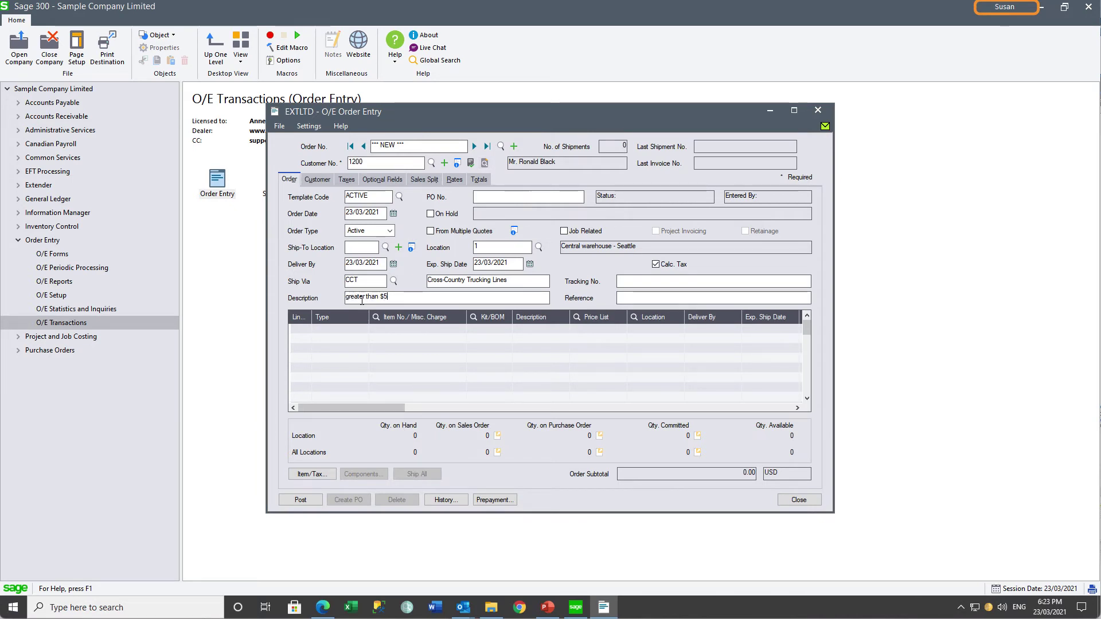
type(",00")
Add item A1-103/0 to the order with a quantity of 1,000 and post the order.
left_click(382, 328)
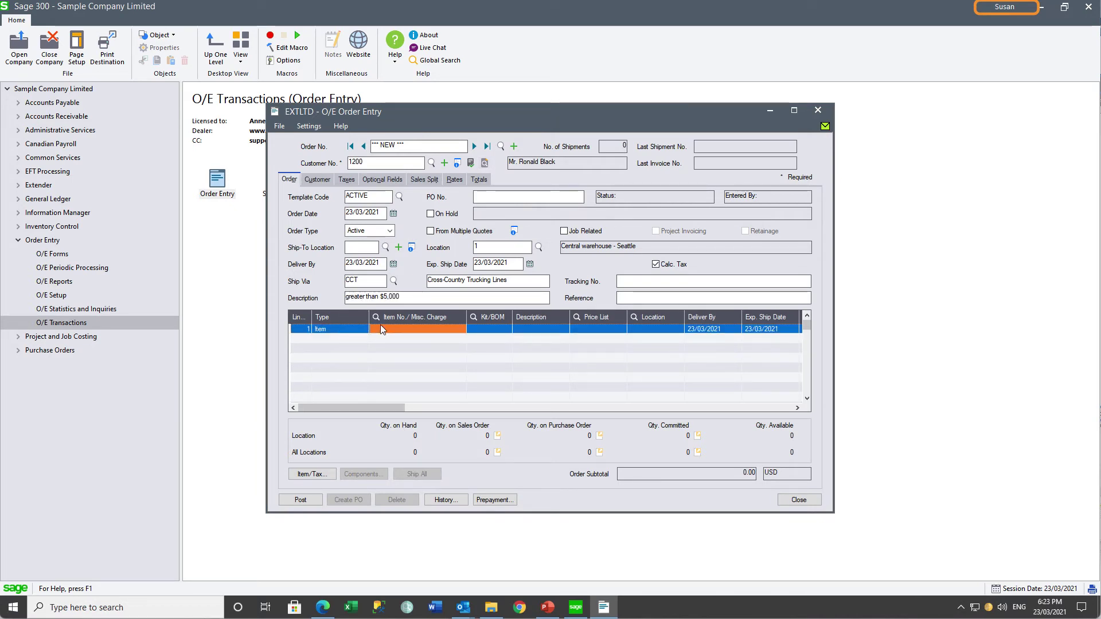
type("A11030")
key("Tab")
key("Tab")
key("Tab")
key("Tab")
key("Tab")
key("Tab")
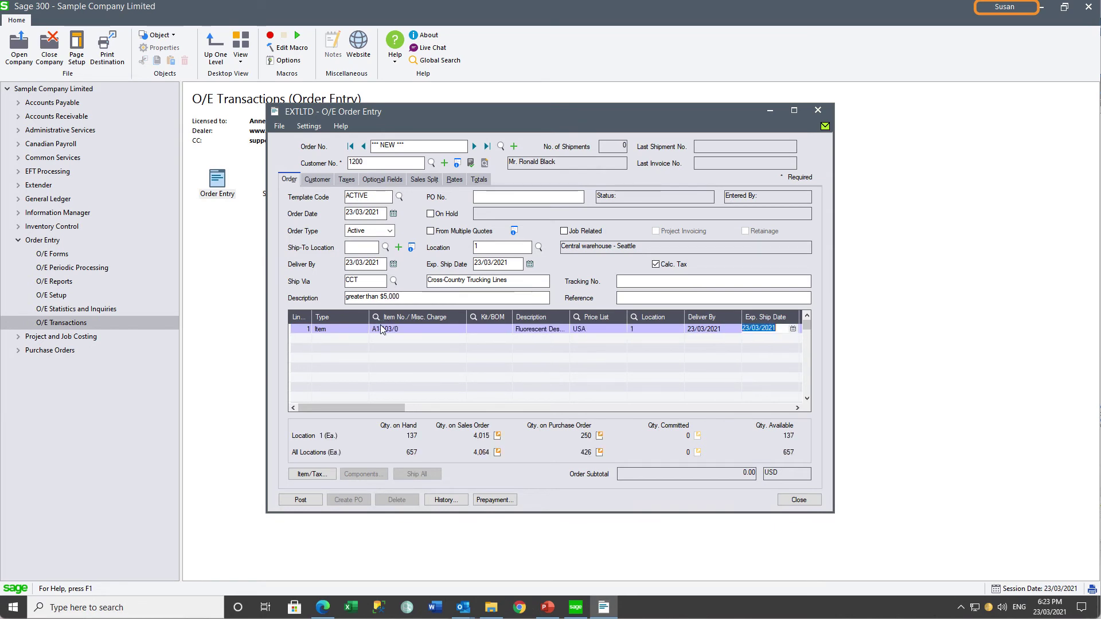
type("1000")
key("Tab")
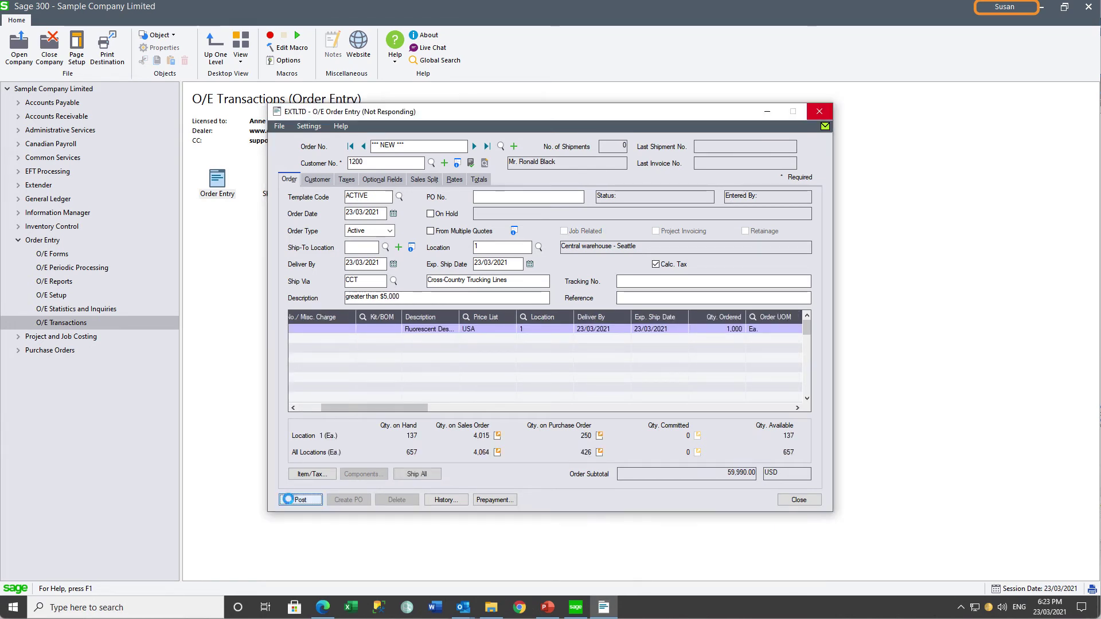
left_click(617, 355)
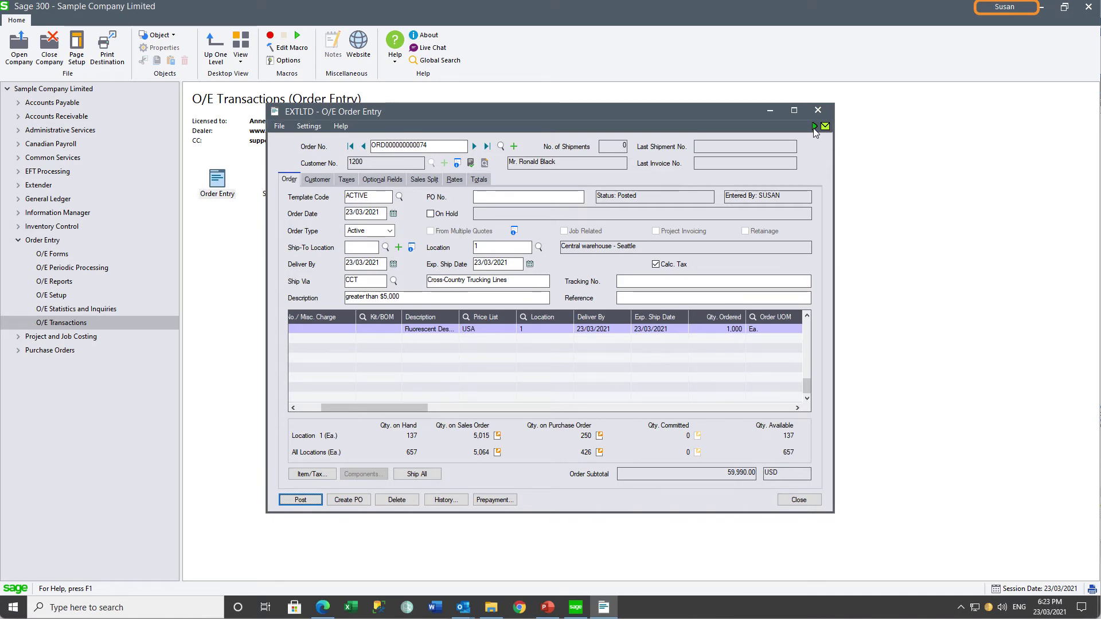
mouse_move(814, 129)
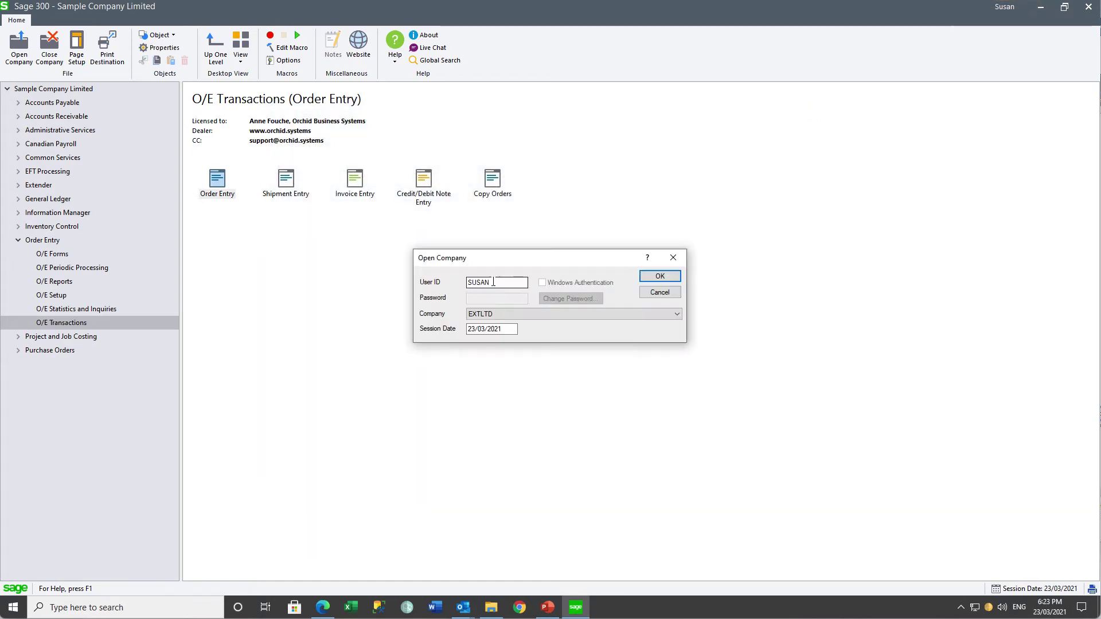
Sign in to company EXTLTD as the user assigned to the notification and open the last order in Order Entry.
double_click(493, 282)
type("STEVE")
key("Return")
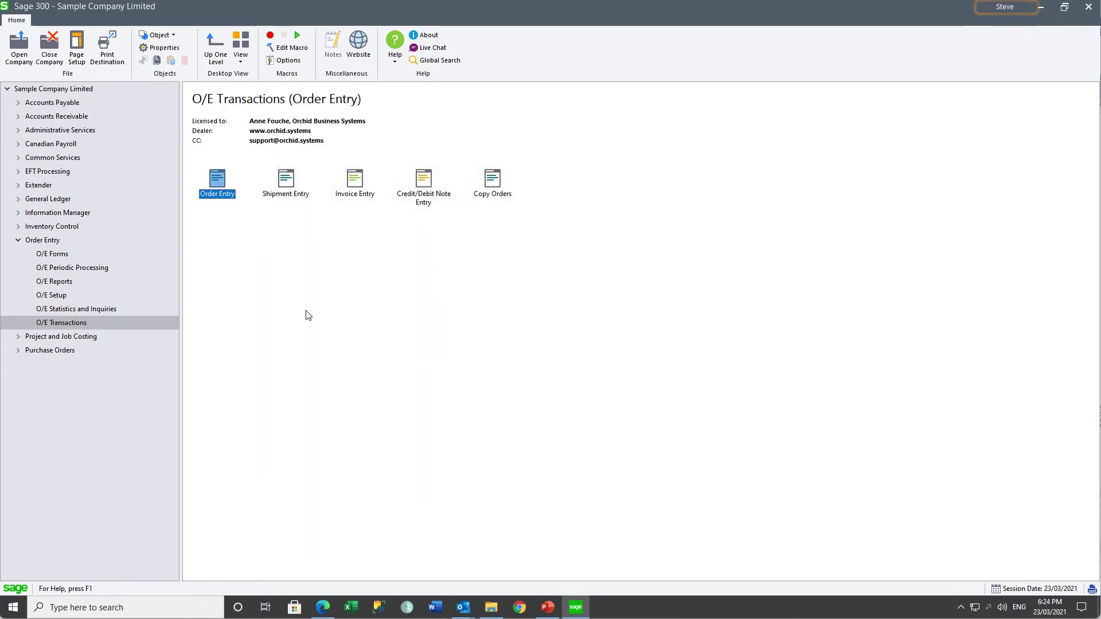
left_click(64, 324)
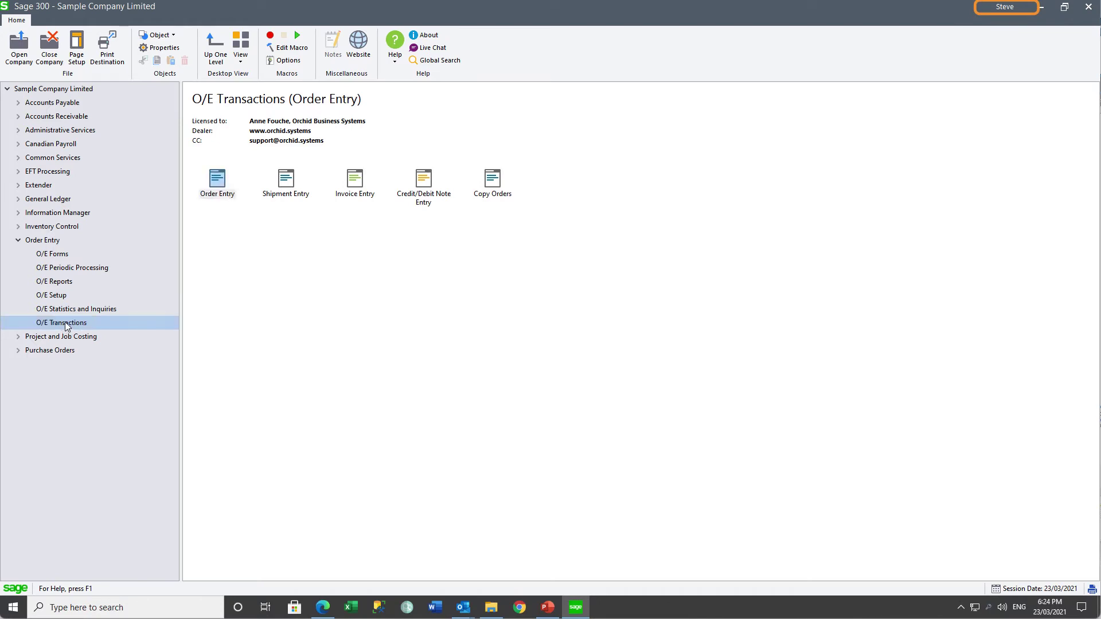
double_click(218, 184)
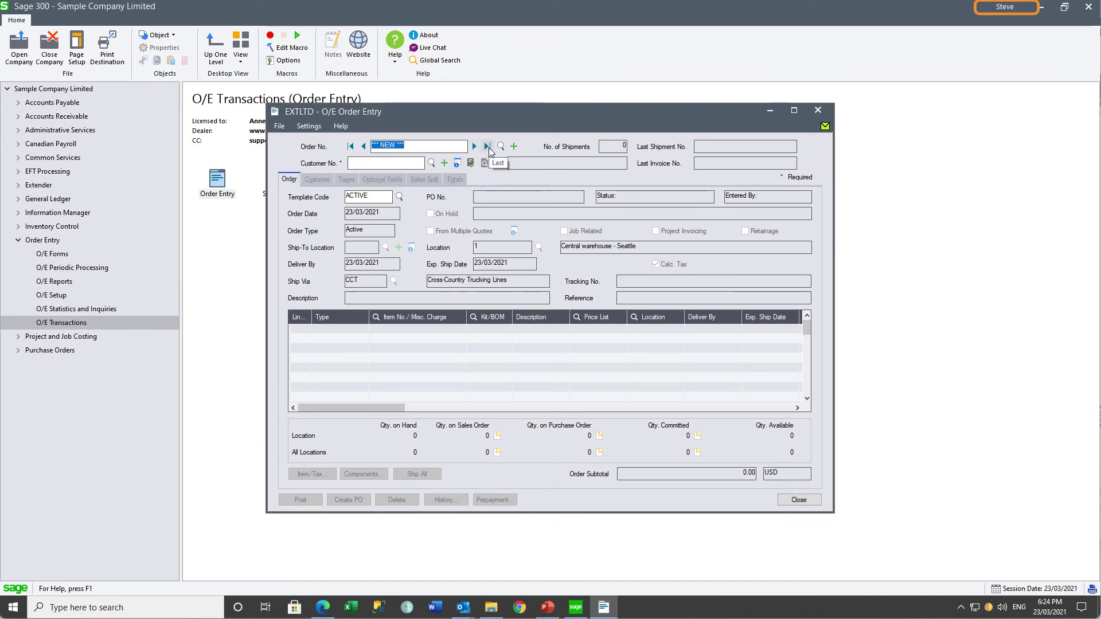
left_click(488, 147)
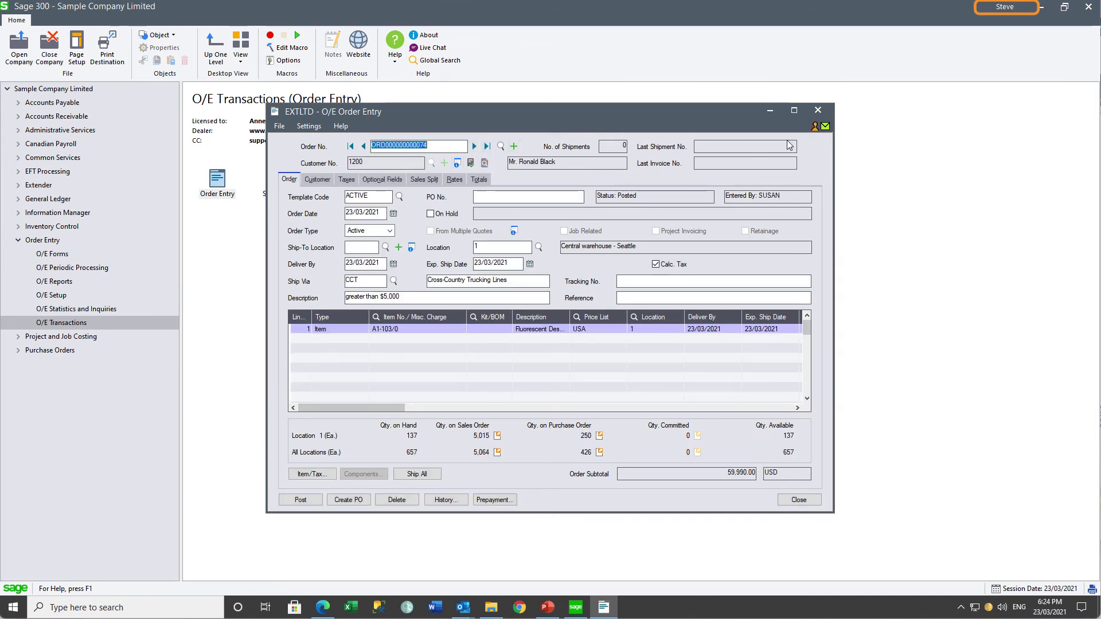
Open the order's OEORDERNOTIFMARKREAD progress to MarkRead from the Extender Workflow icon, and close the Workflow Console.
left_click(816, 132)
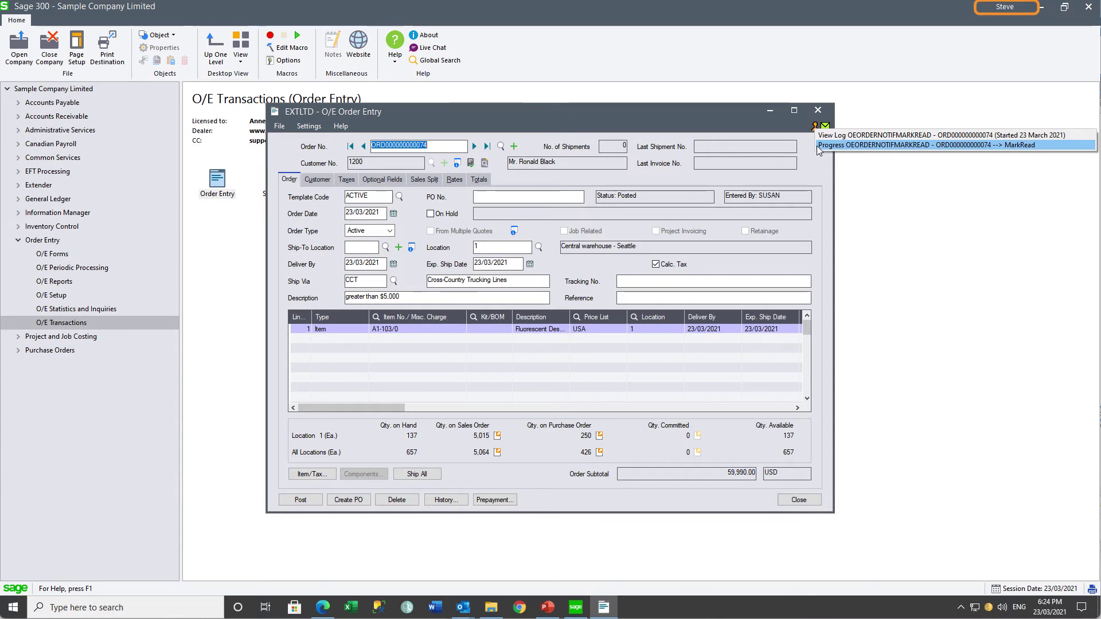
left_click(814, 129)
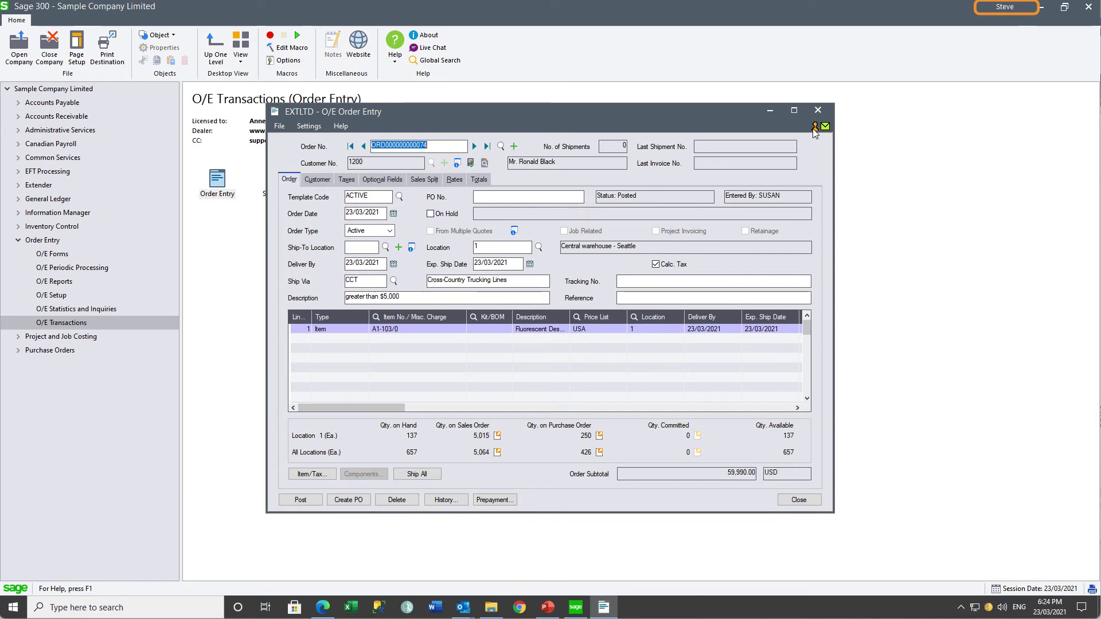
left_click(813, 130)
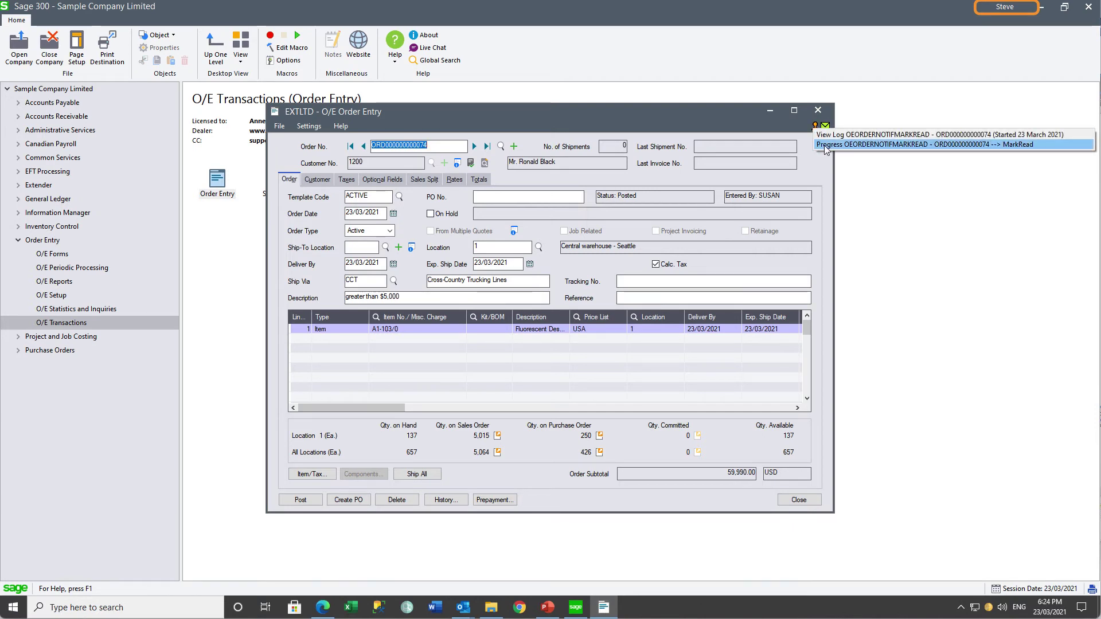
left_click(824, 145)
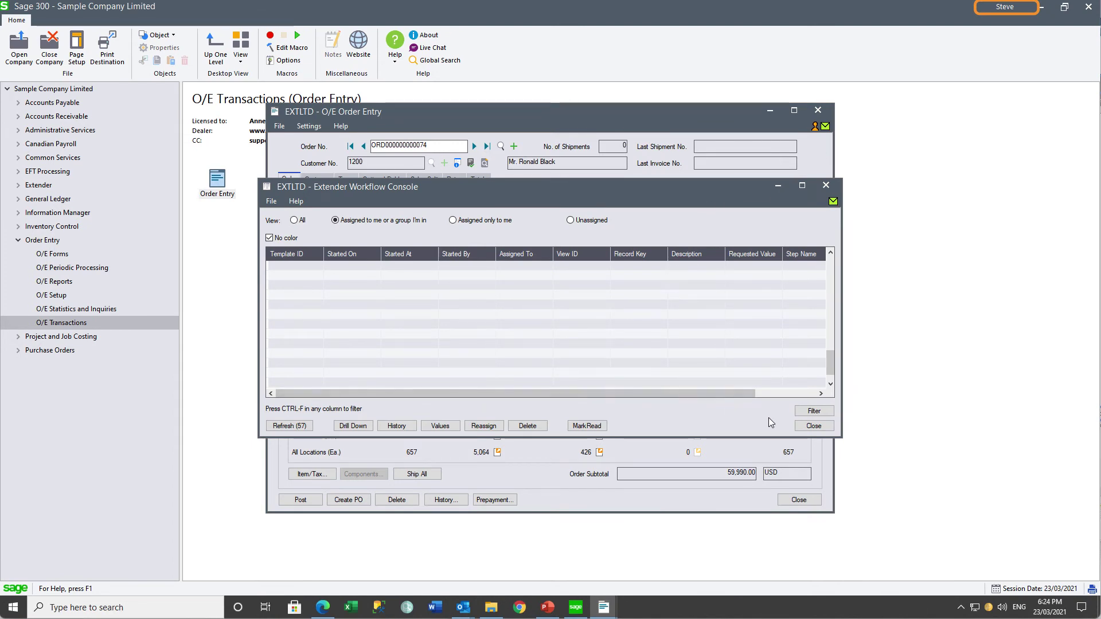
left_click(814, 426)
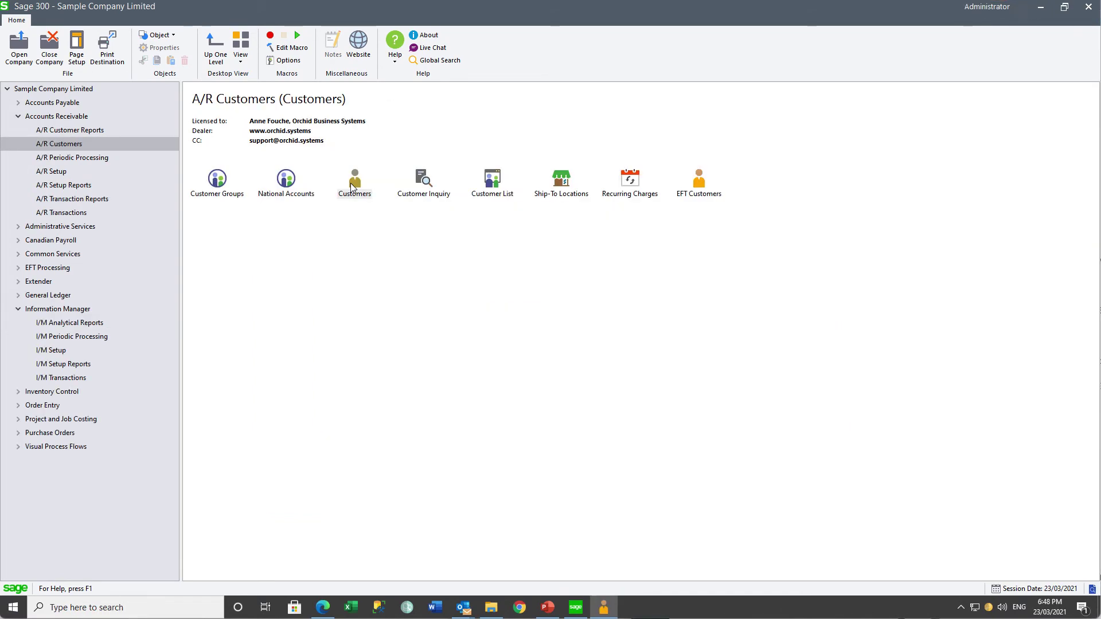
As Administrator, open the same customer in A/R Customers, view the Extender Log from the processing details, and close both windows.
double_click(352, 182)
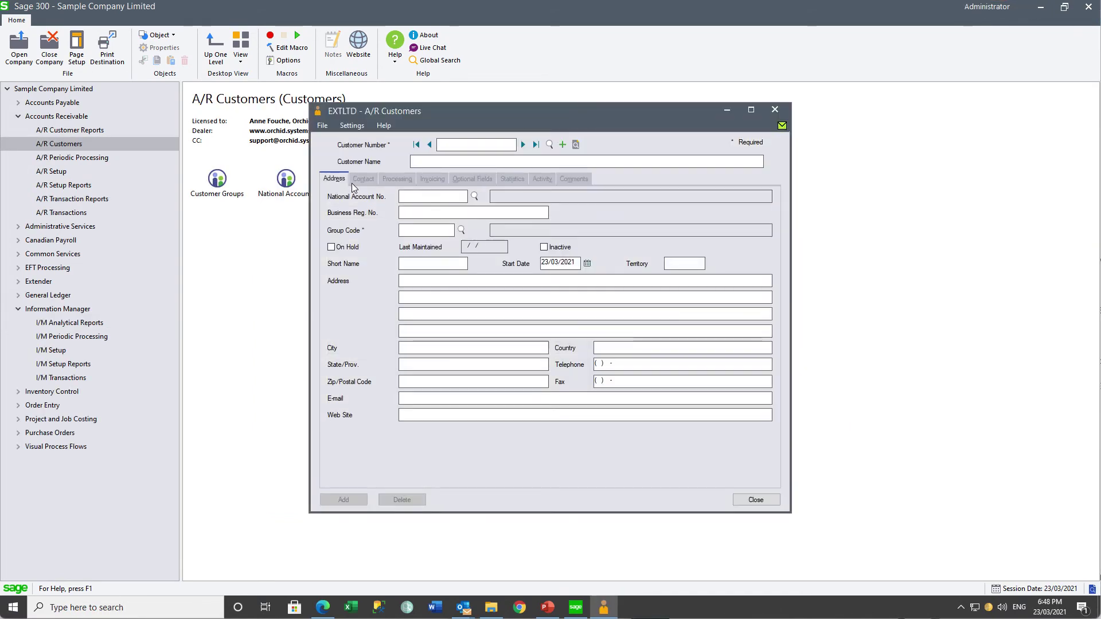
type("1200")
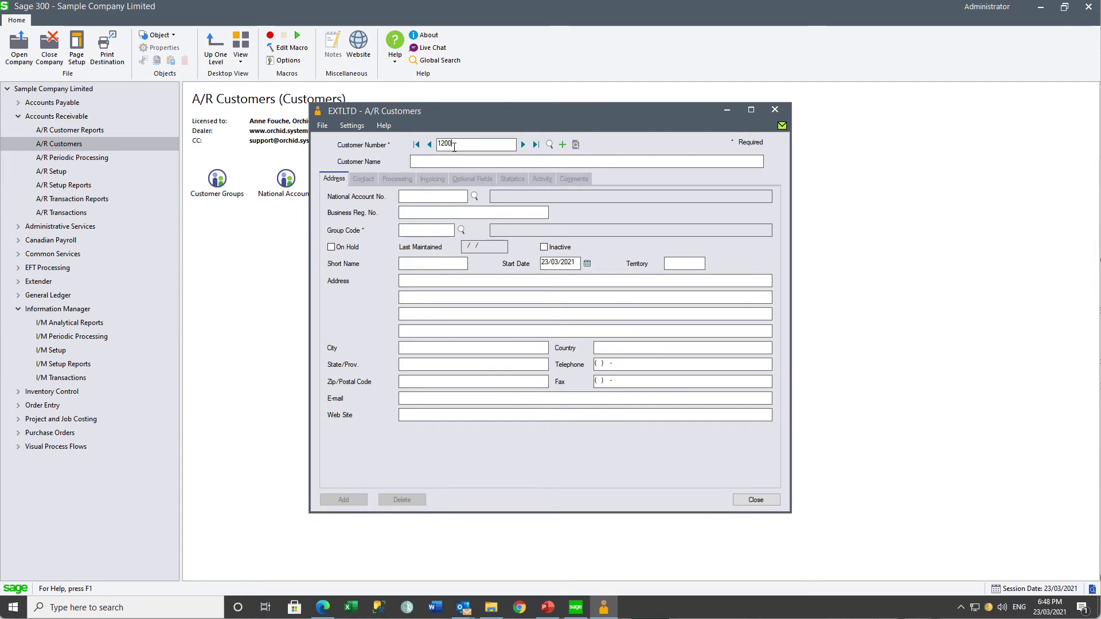
key("Tab")
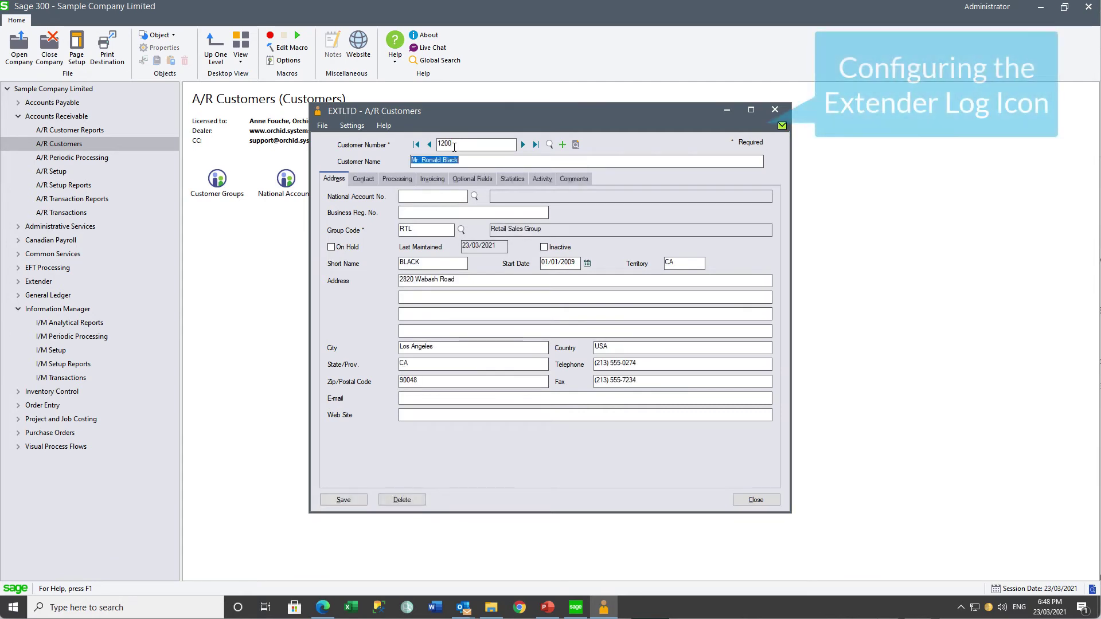
left_click(402, 180)
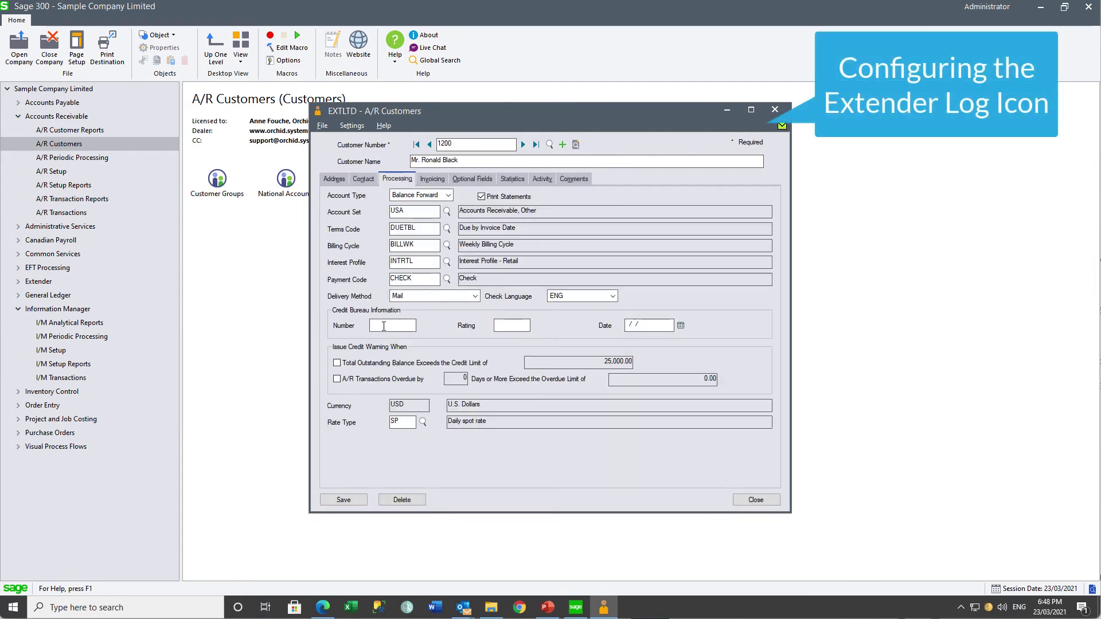
key("ctrl+l")
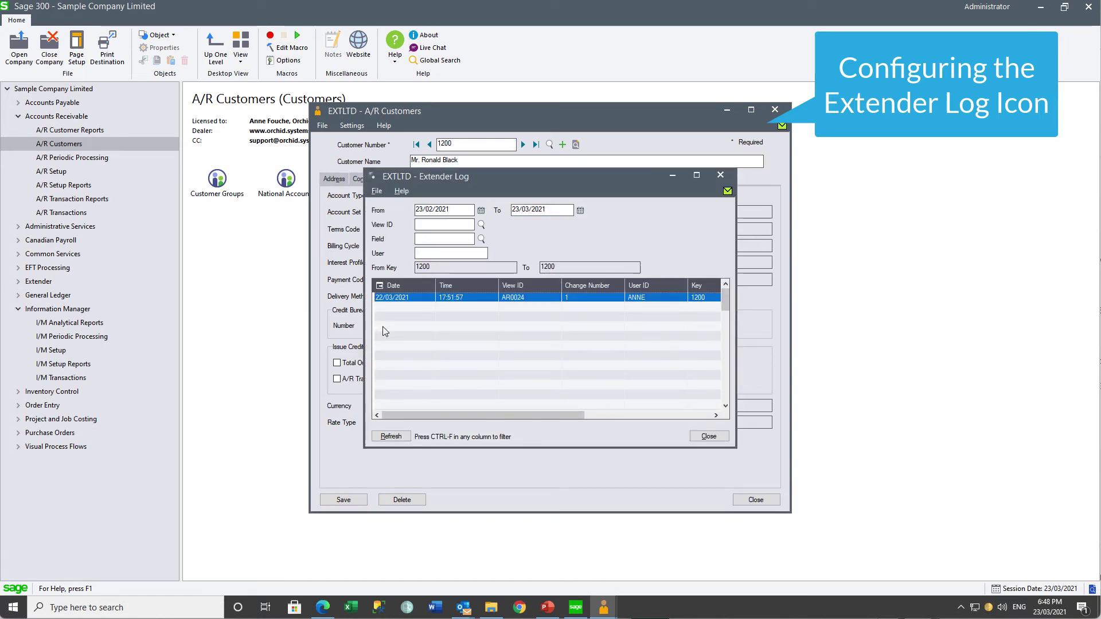
left_click_drag(453, 415, 454, 353)
left_click(721, 175)
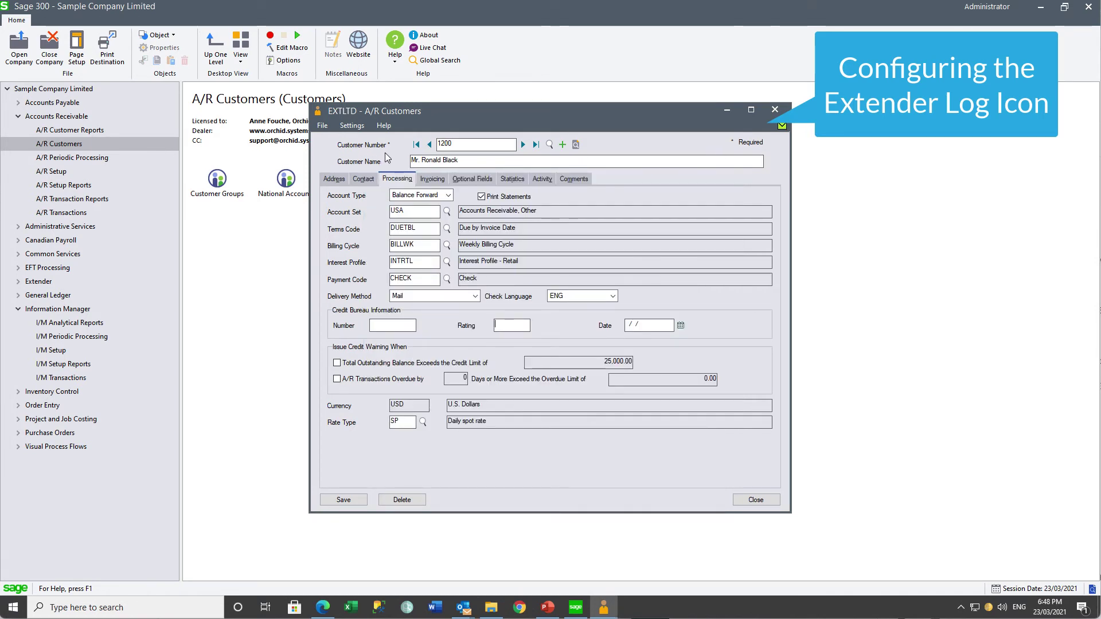
left_click(774, 110)
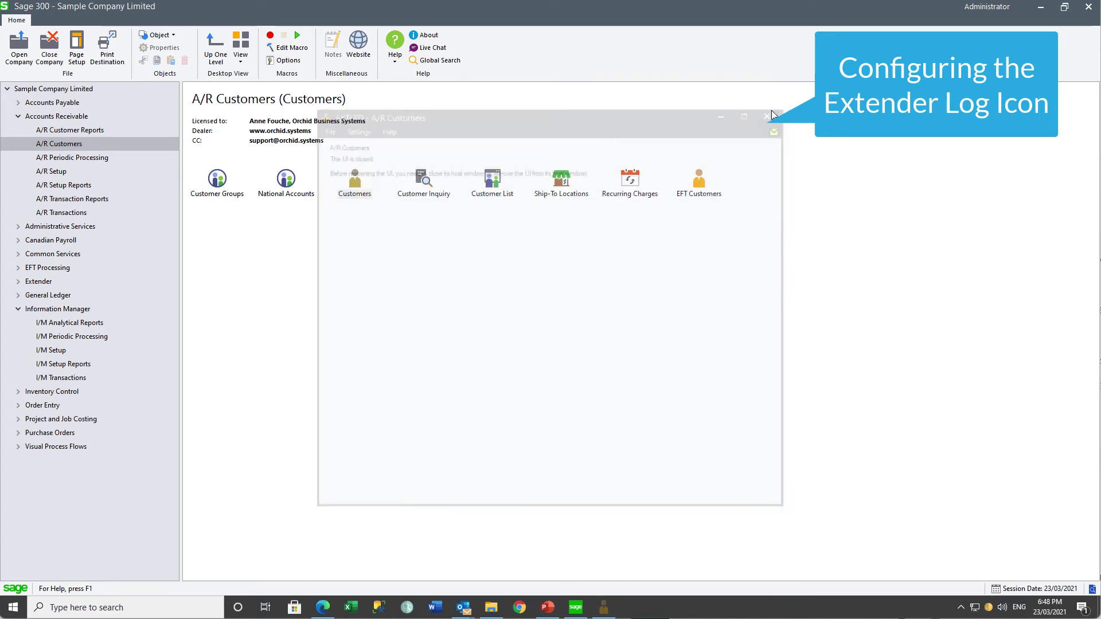
Look up the program ID of the A/R Customers screen in its object properties.
right_click(355, 181)
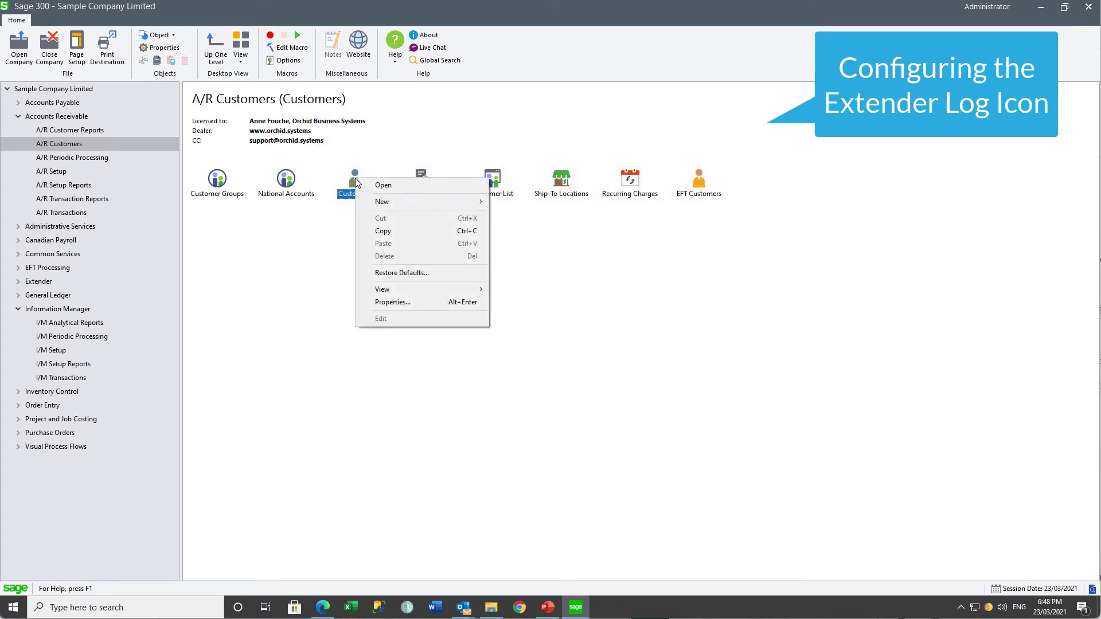
left_click(378, 302)
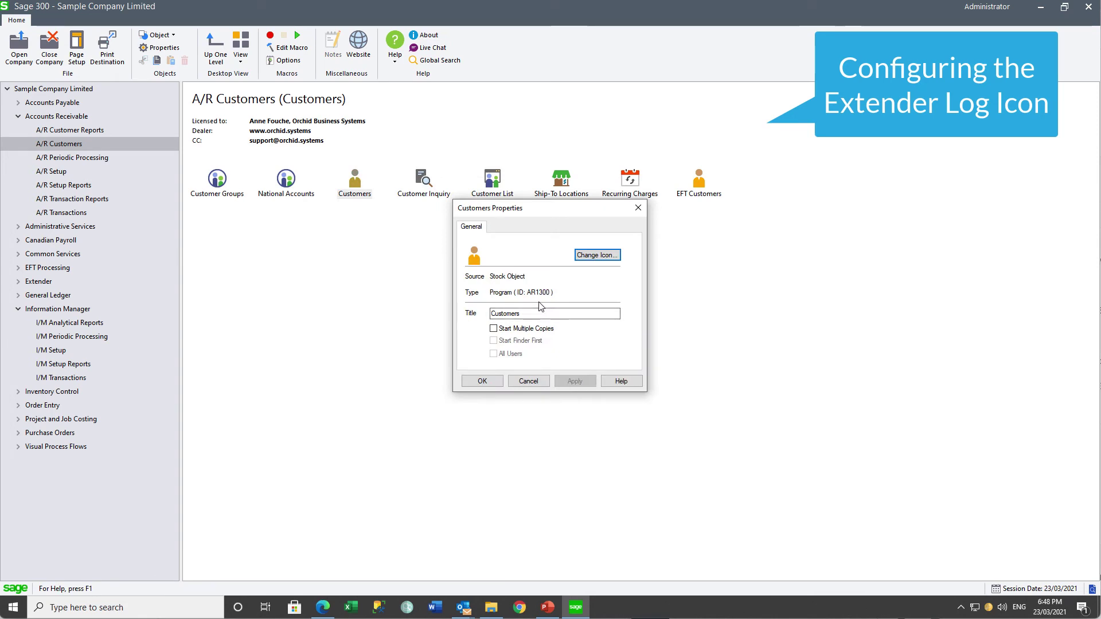
left_click(638, 210)
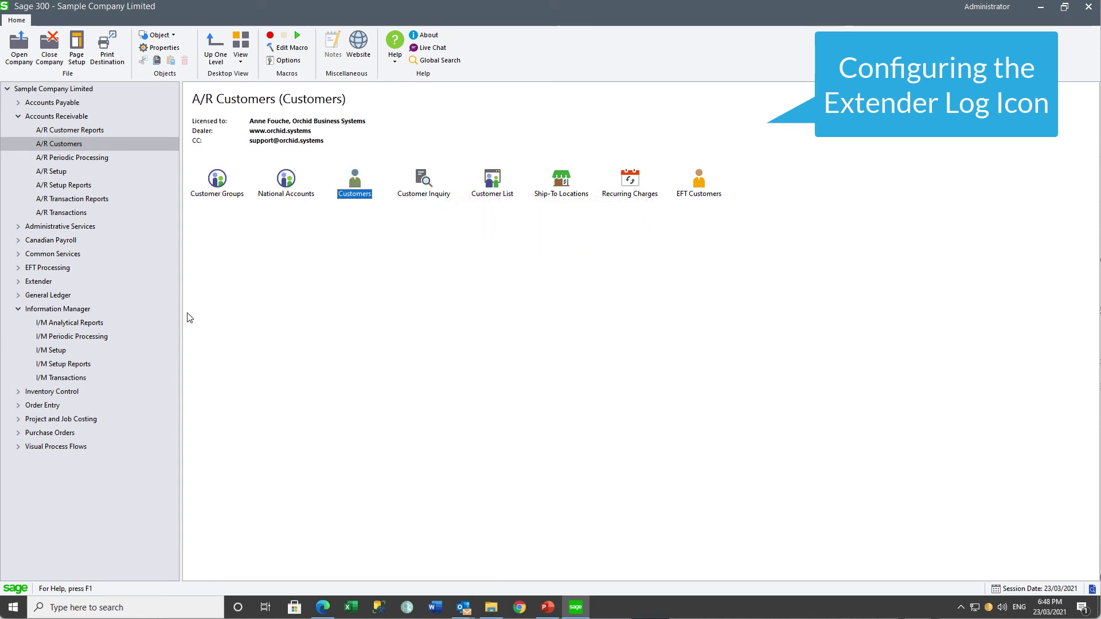
In the I/M Options tray settings, insert a line below the OE1100 entry and open its details.
left_click(48, 352)
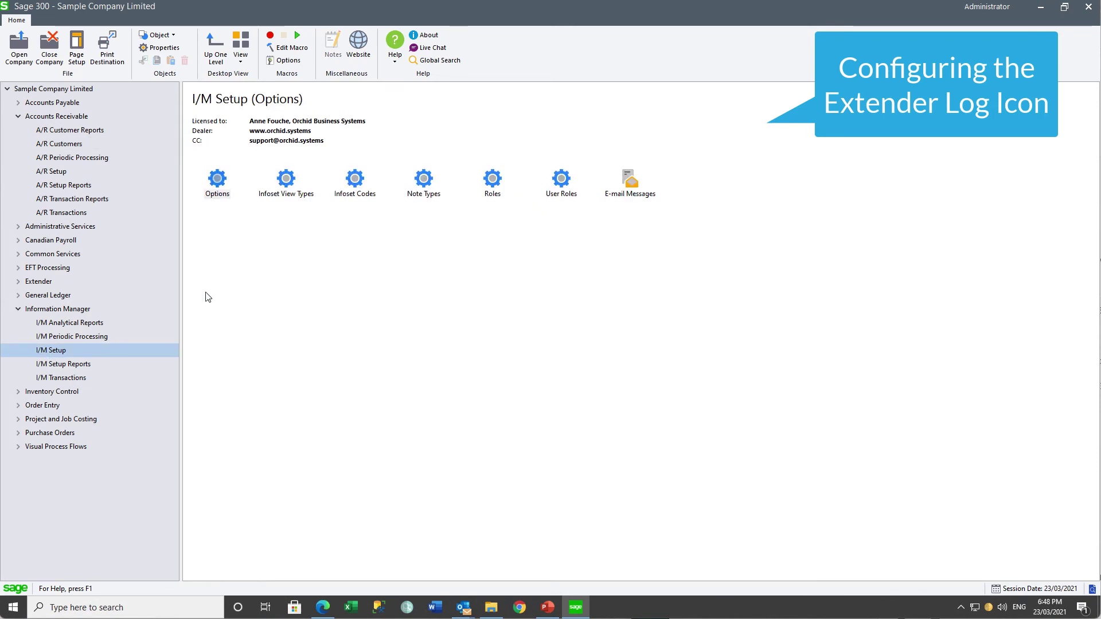
double_click(221, 187)
left_click(330, 210)
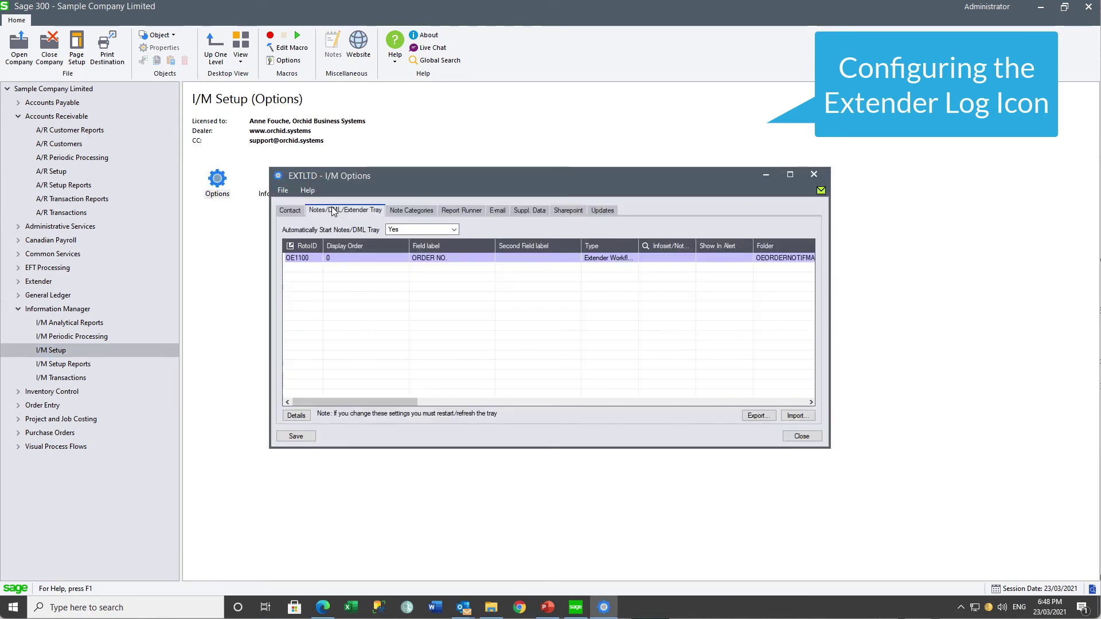
left_click(300, 259)
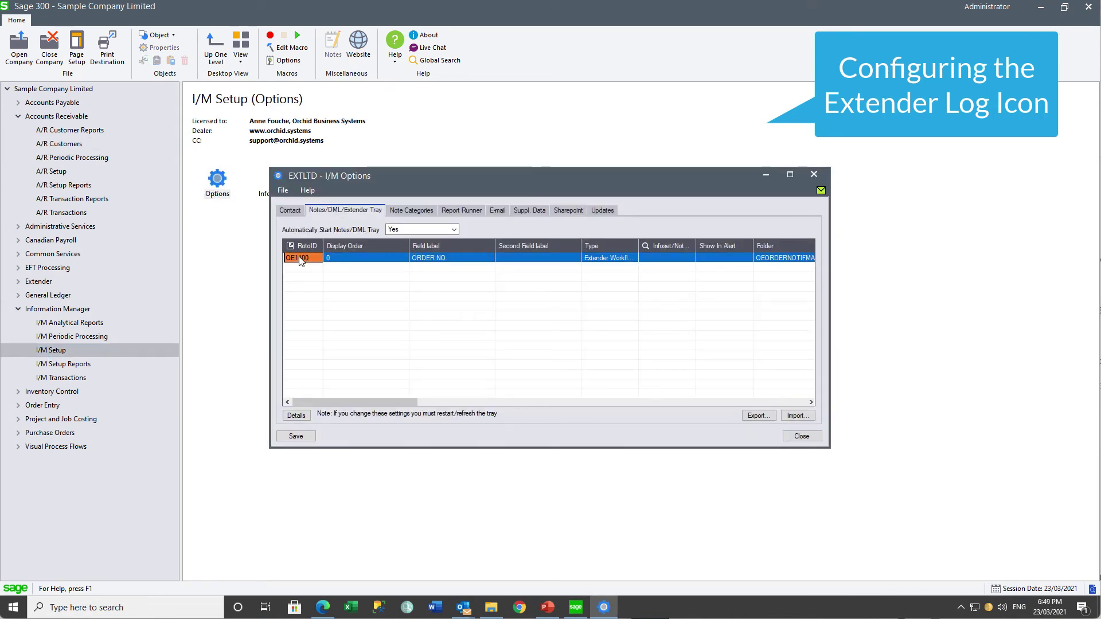
key("Insert")
left_click(296, 416)
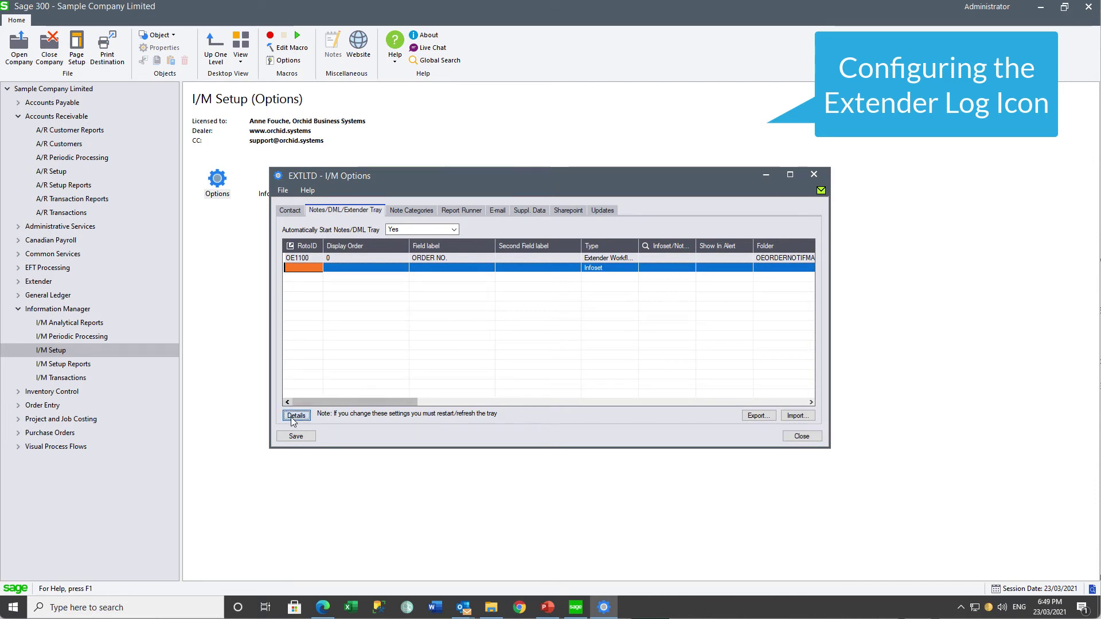
Set the new tray line's type to Extender Log, RotoID to AR1300 and field label to CUSTOMER NUMBER.
left_click(571, 196)
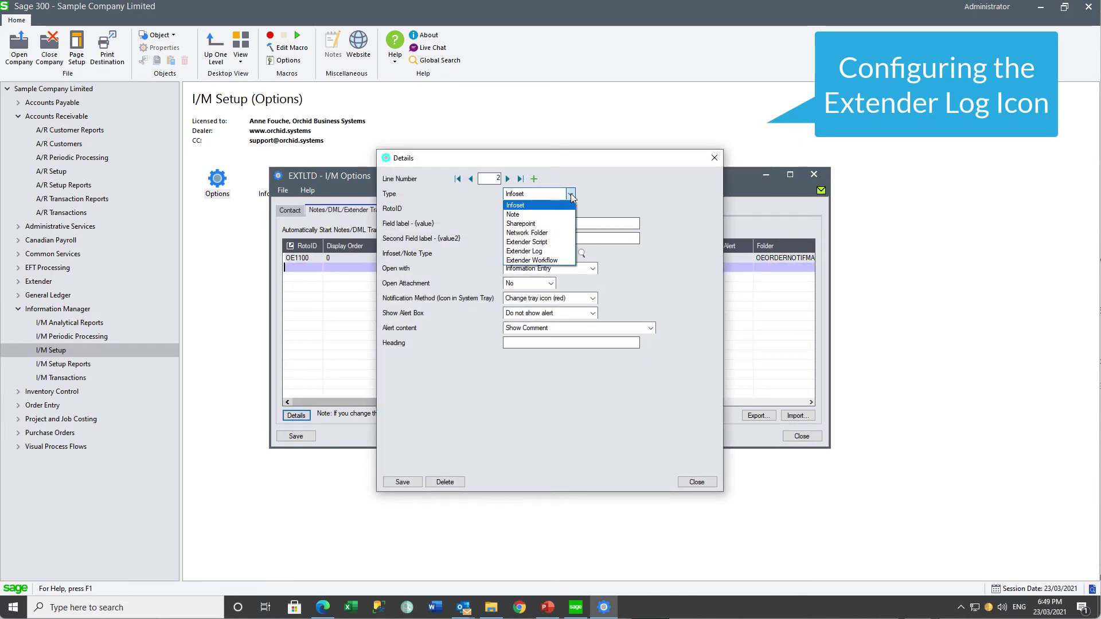
left_click(524, 250)
left_click(521, 208)
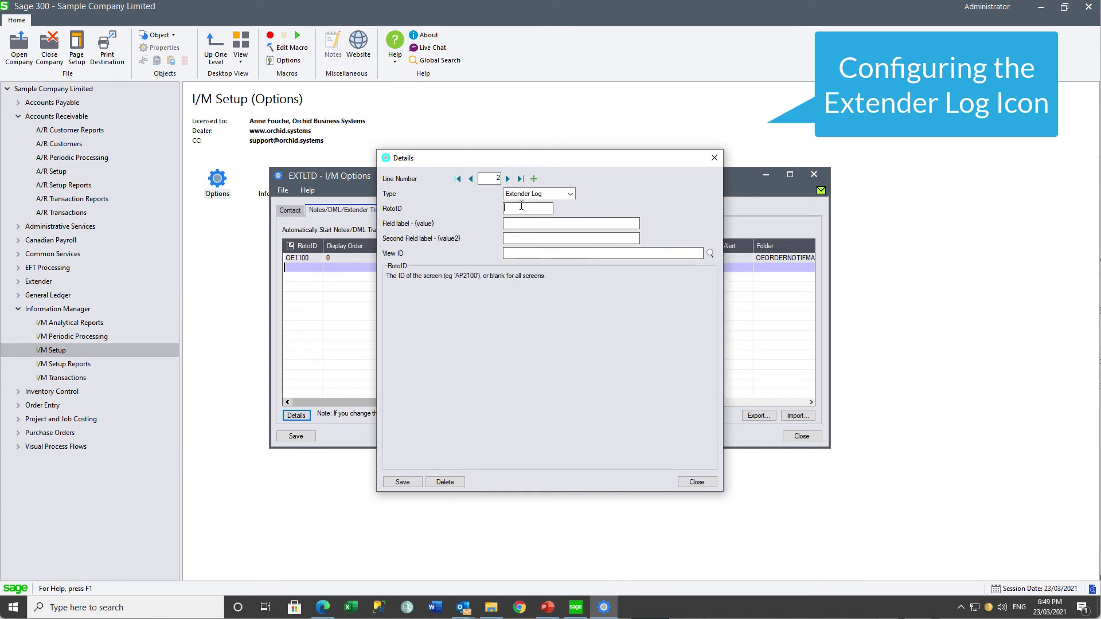
type("AR1300")
key("Tab")
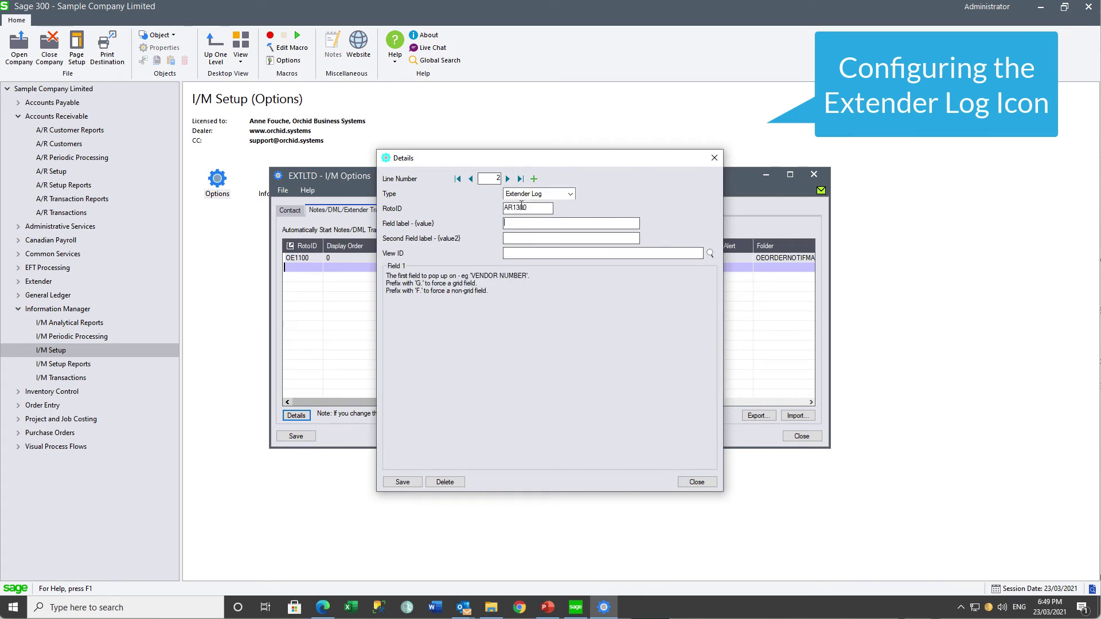
type("CUSTOMER NUMBER")
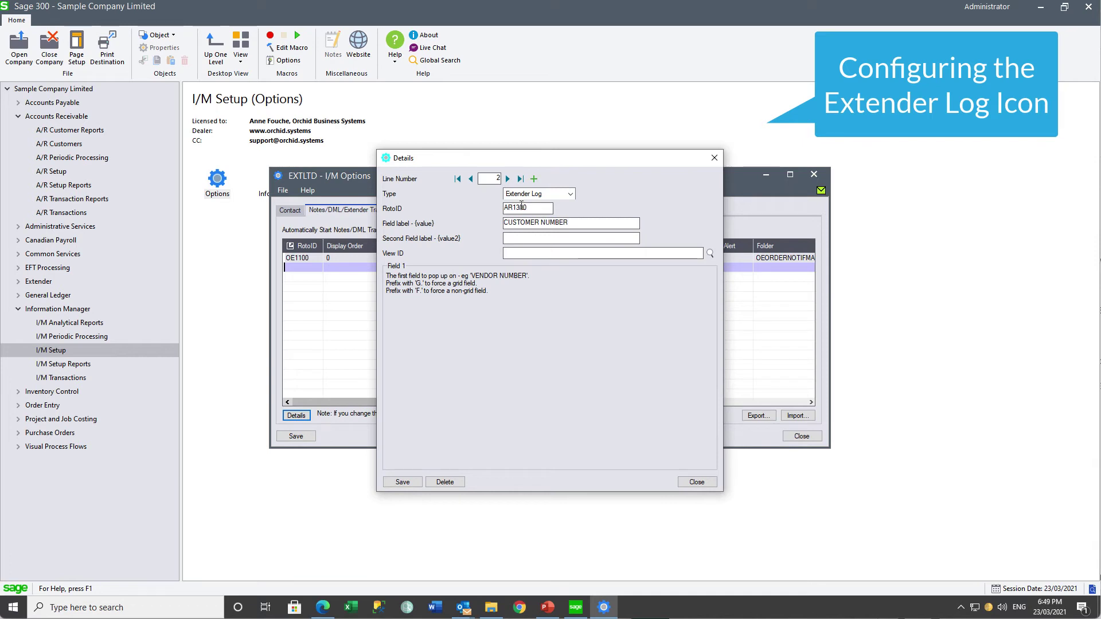
key("Tab")
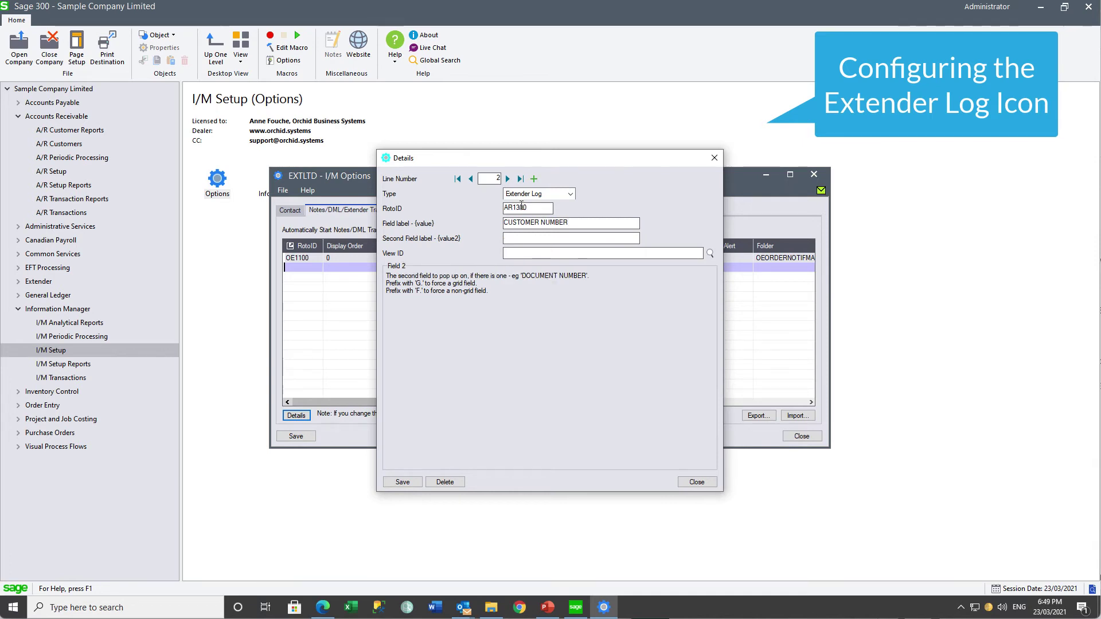
Save the tray line, close its details, and close I/M Options with the changes saved.
left_click(396, 483)
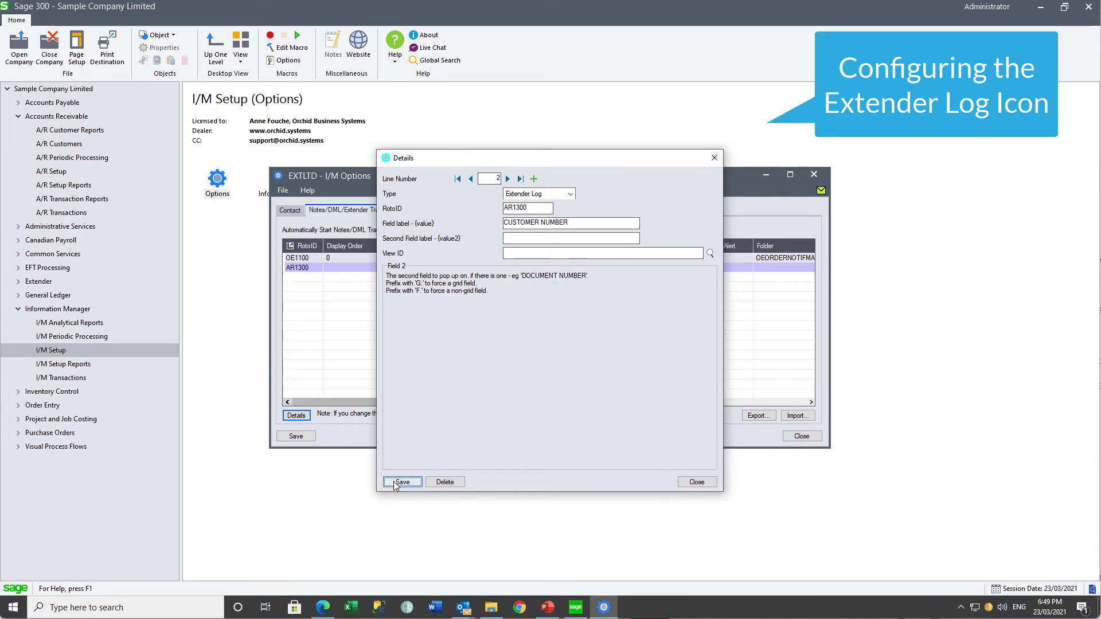
left_click(699, 483)
left_click(809, 438)
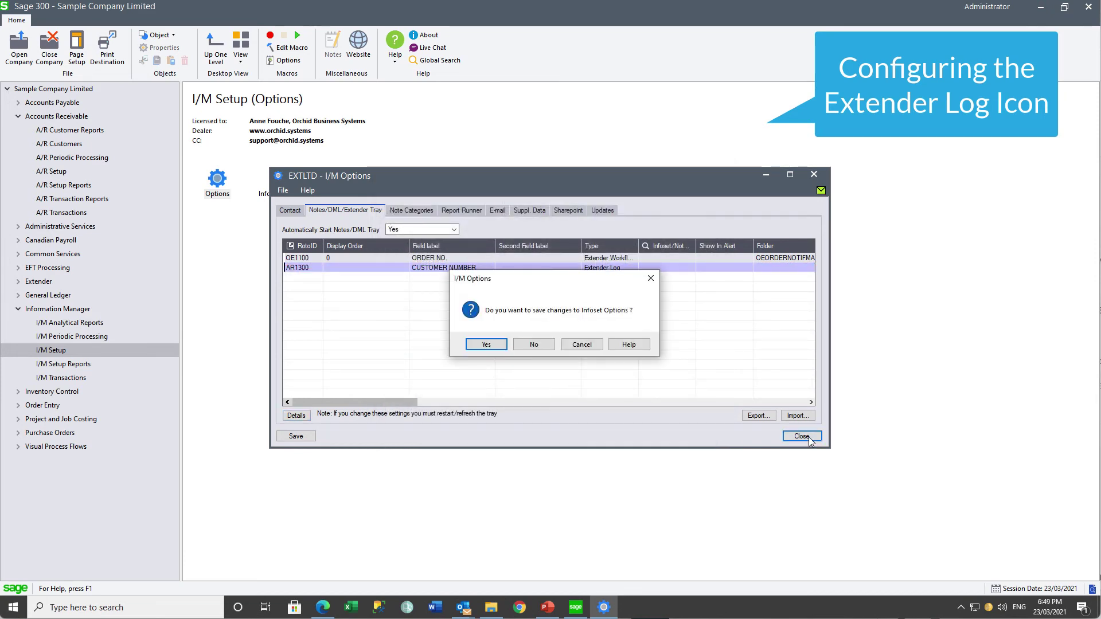
left_click(493, 349)
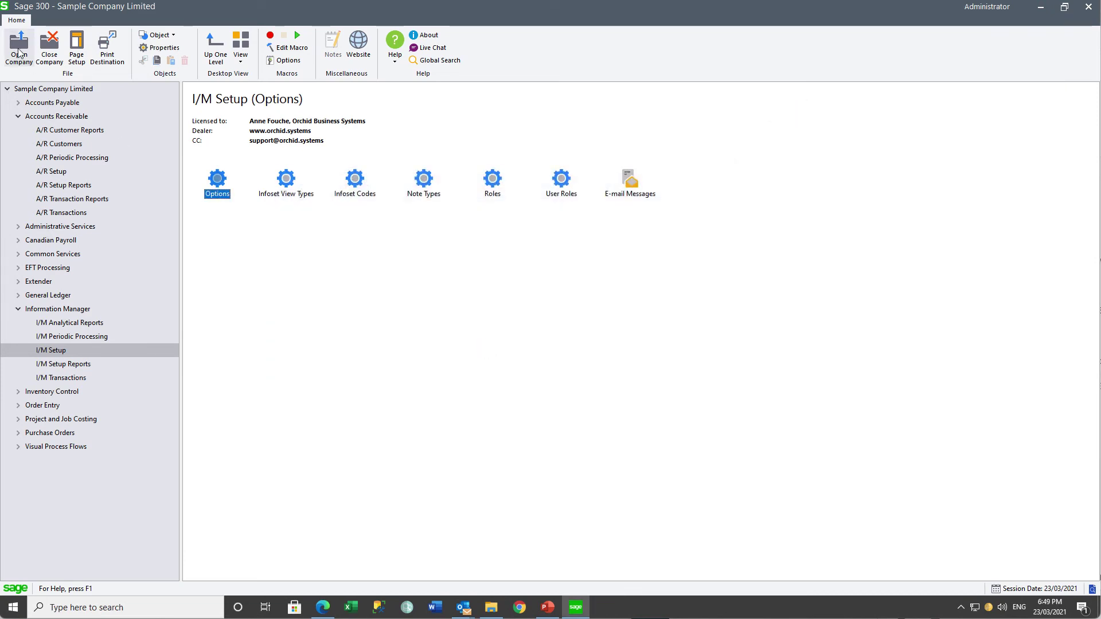
Reopen company EXTLTD signed in with the non-administrator user's ID.
left_click(19, 41)
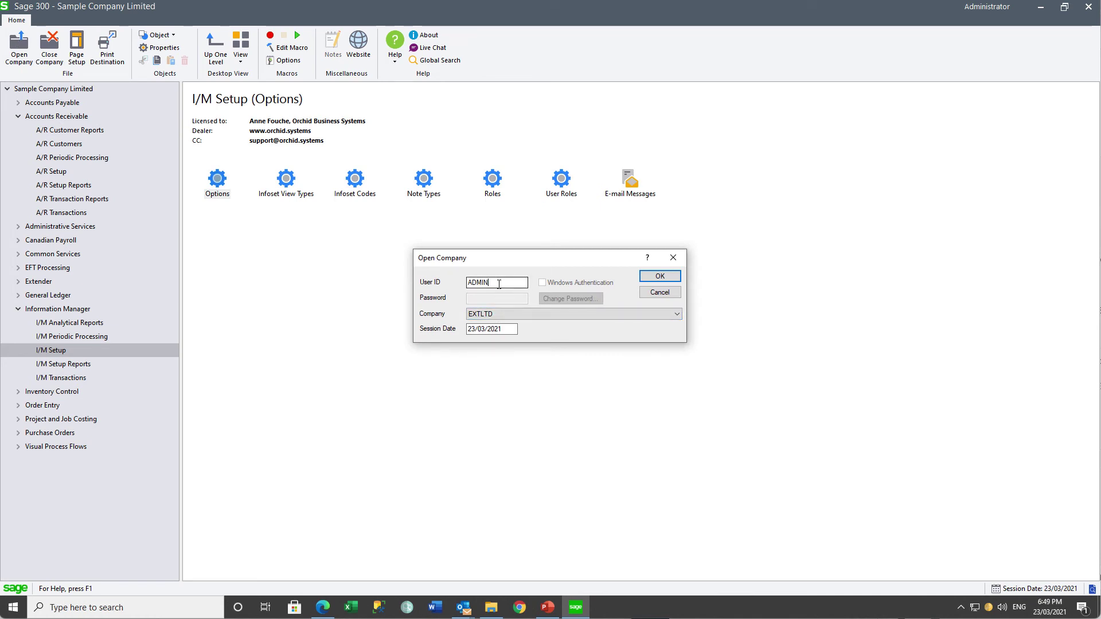
type("STEVE")
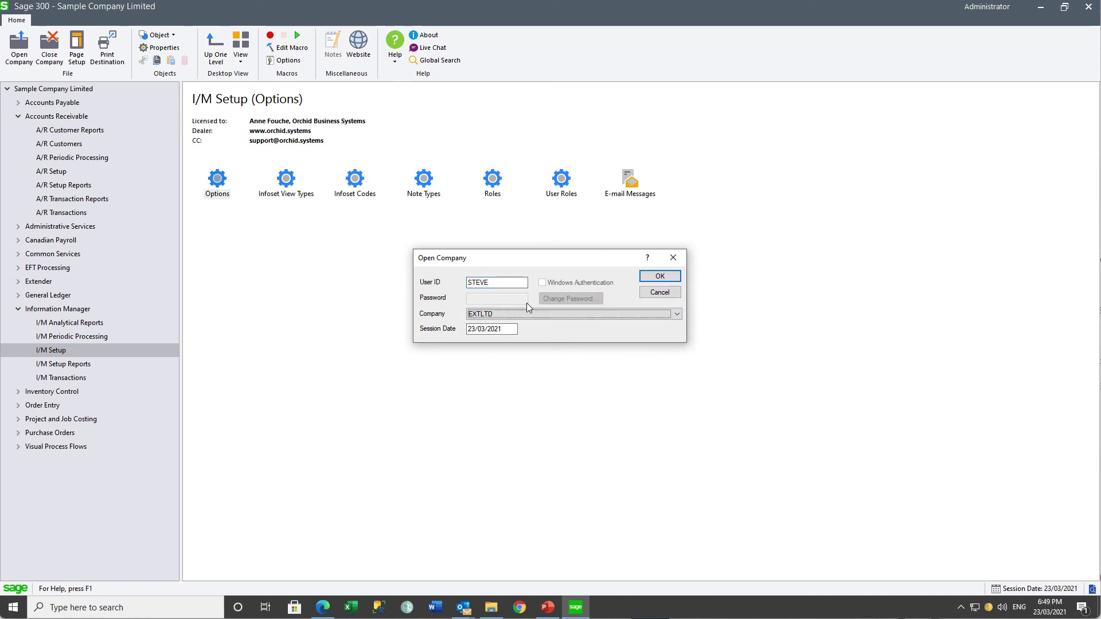
left_click(659, 276)
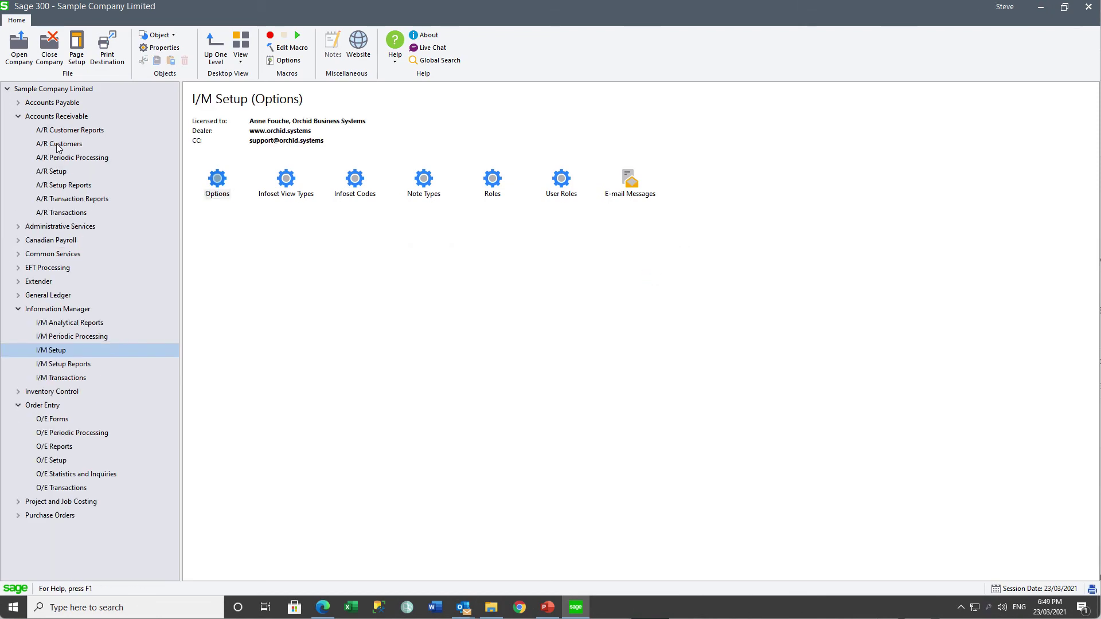
Open the customer's processing details in A/R Customers and examine the old and new values in its Extender Log.
double_click(351, 183)
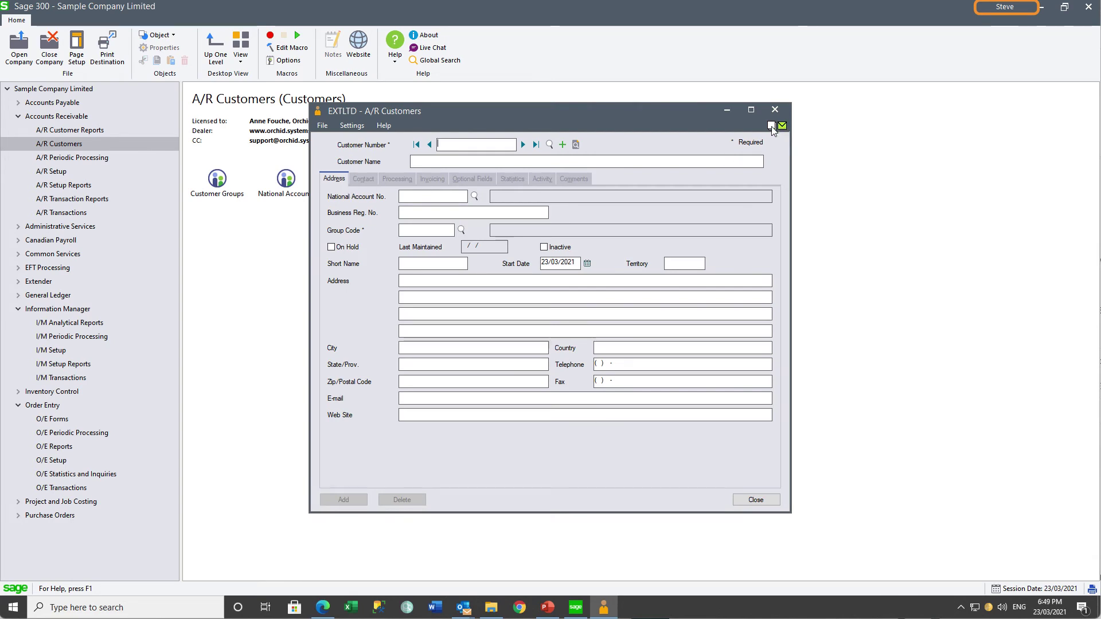
type("1200")
key("Tab")
left_click(403, 180)
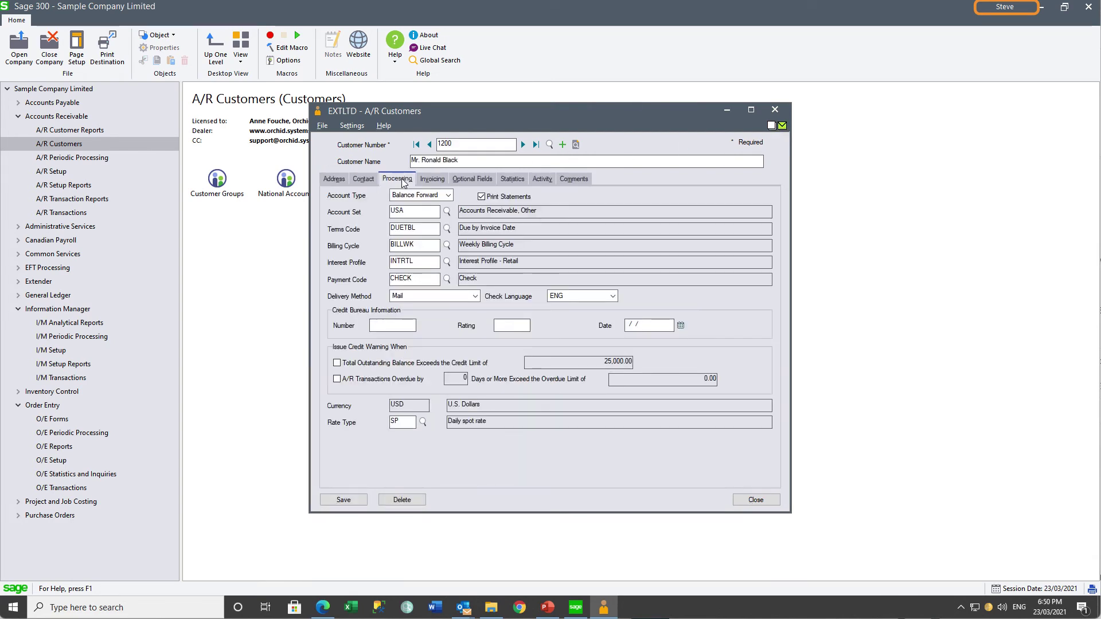
left_click(772, 126)
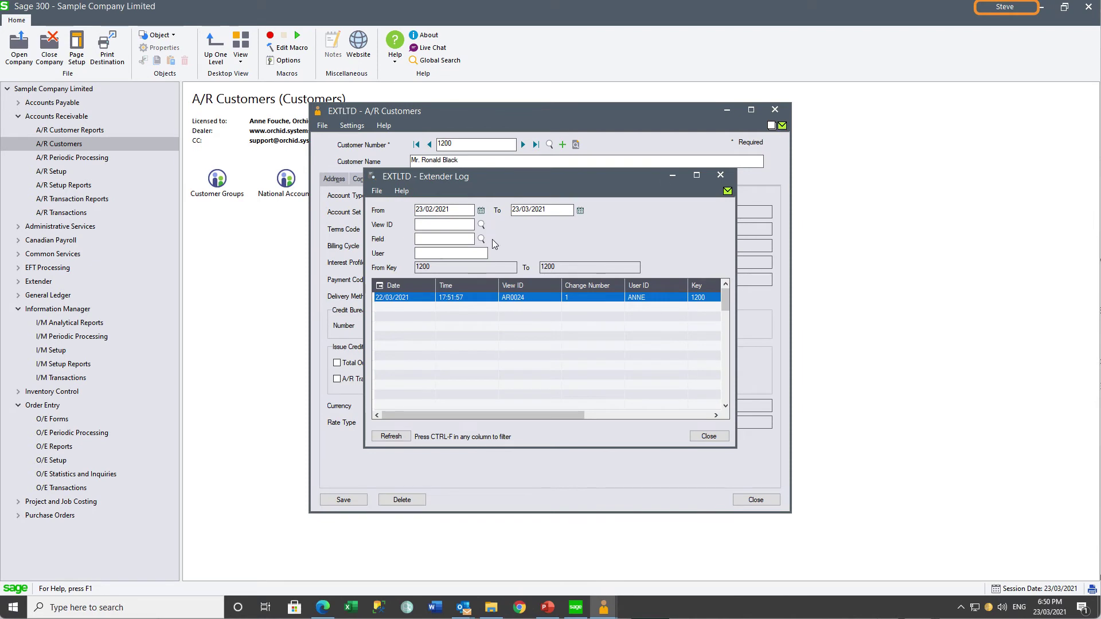
left_click_drag(489, 413, 623, 414)
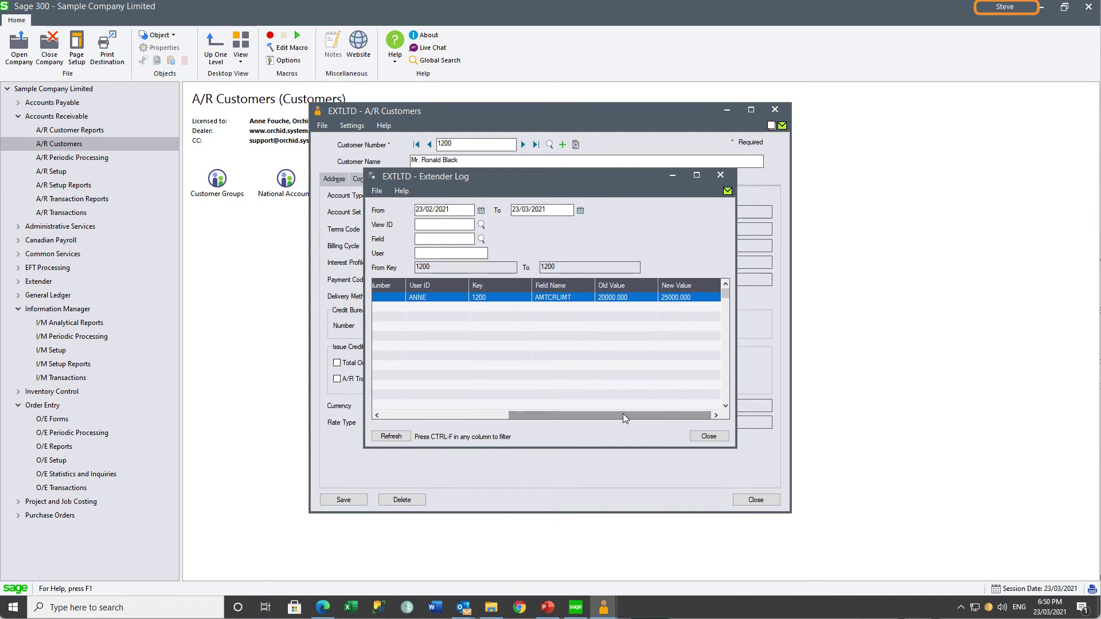
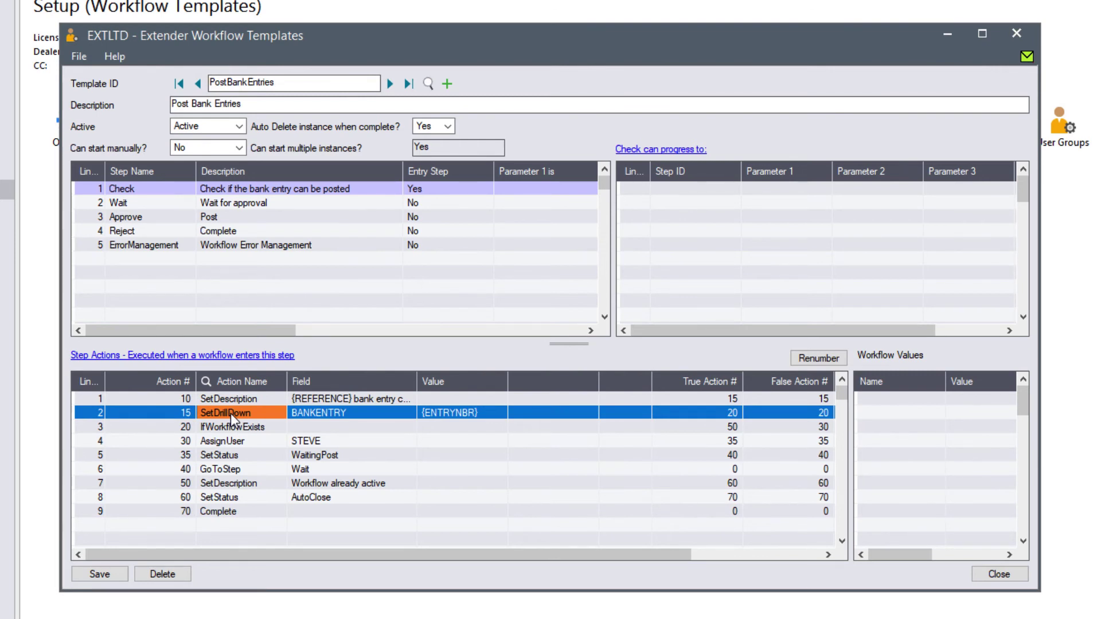
Review the Check step's actions in the PostBankEntries workflow template, covering both branches of IfWorkflowExists.
left_click(229, 428)
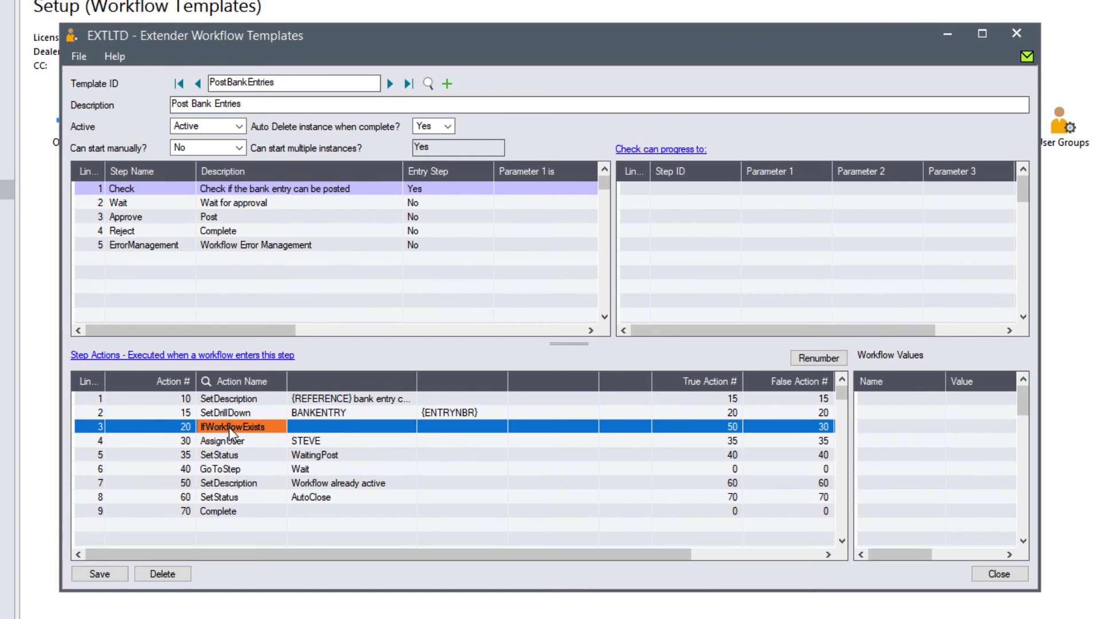
left_click(229, 483)
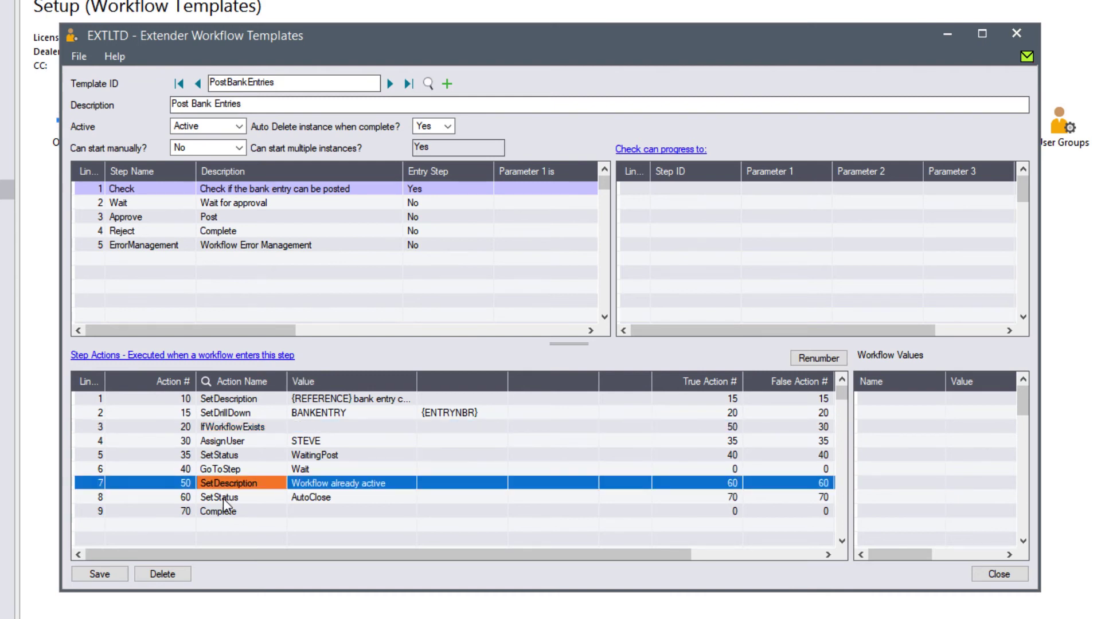
left_click(222, 498)
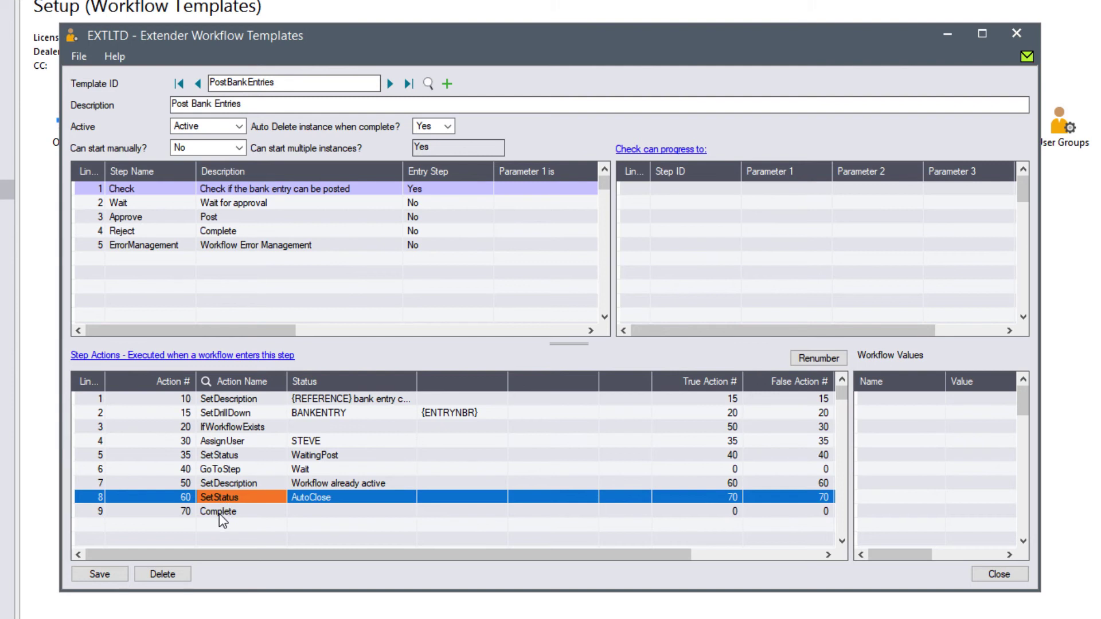
left_click(219, 514)
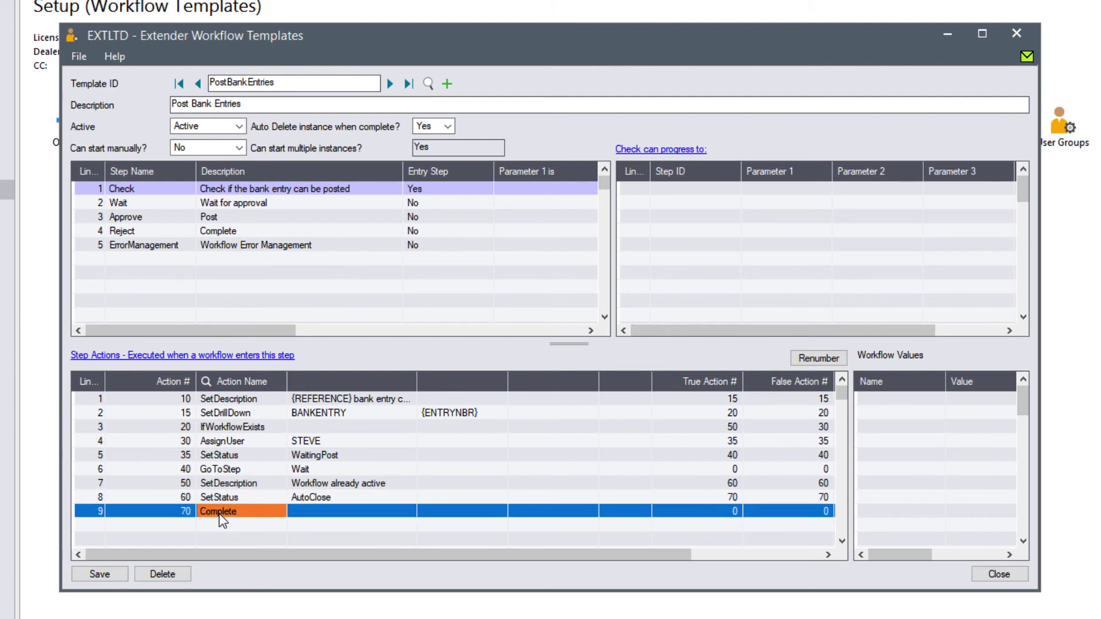
left_click(234, 430)
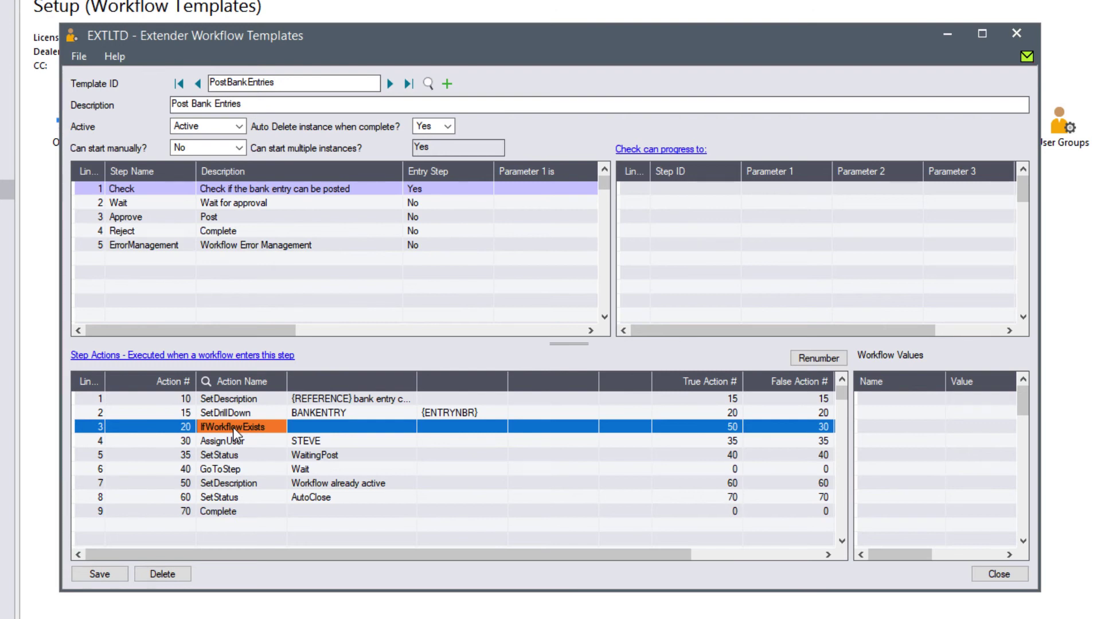
left_click(228, 441)
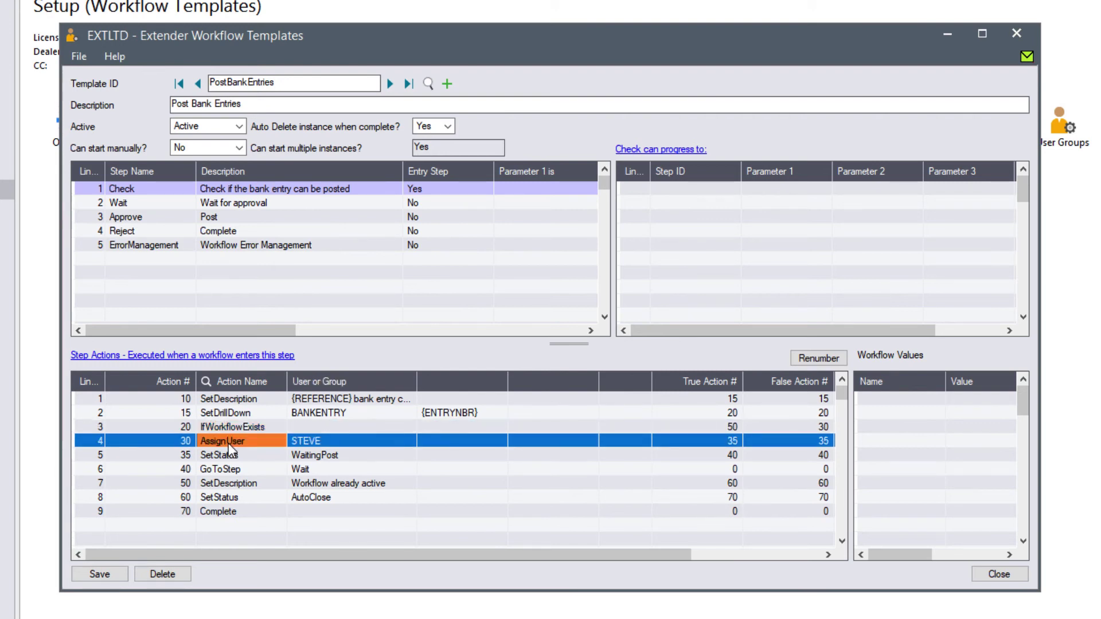
left_click(228, 456)
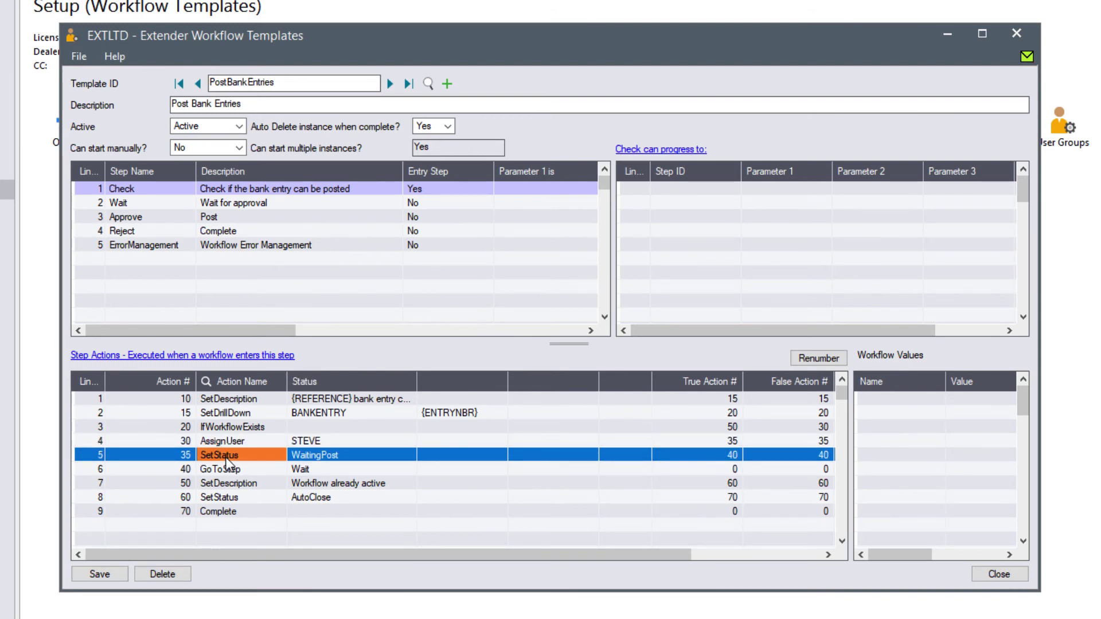
left_click(222, 470)
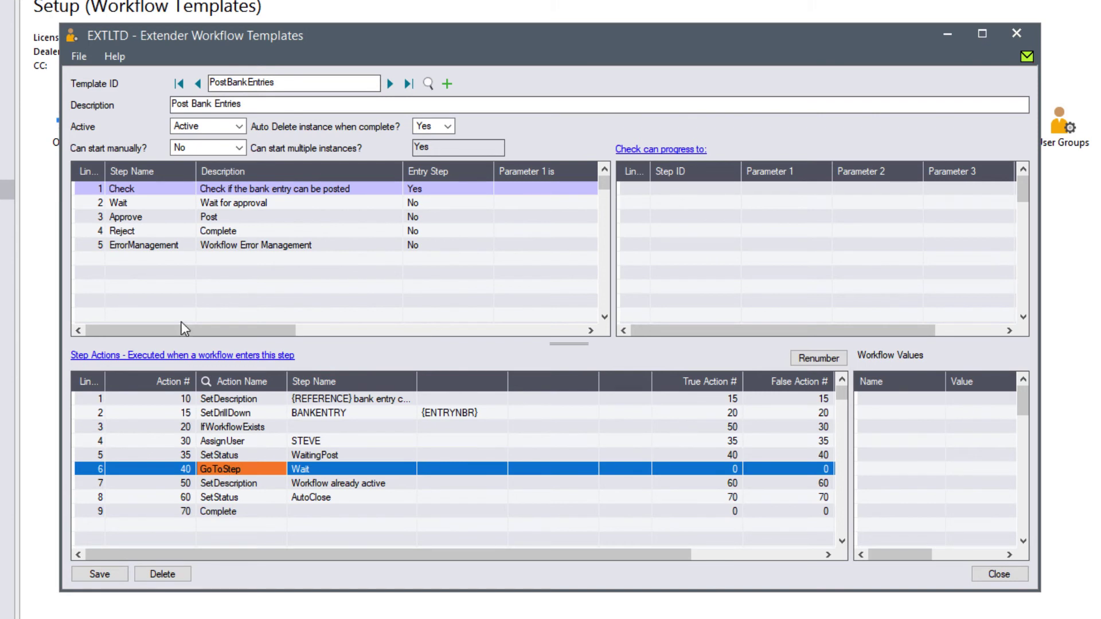
Examine the template's Wait, Approve, Reject and ErrorManagement steps with their actions, and close the template.
left_click(114, 203)
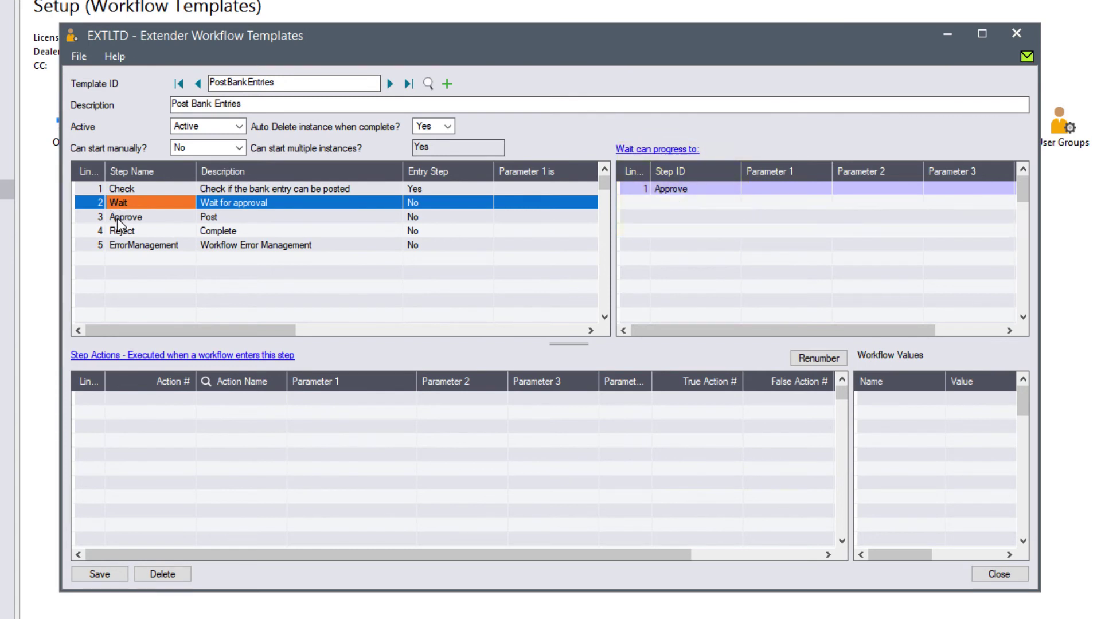
left_click(118, 219)
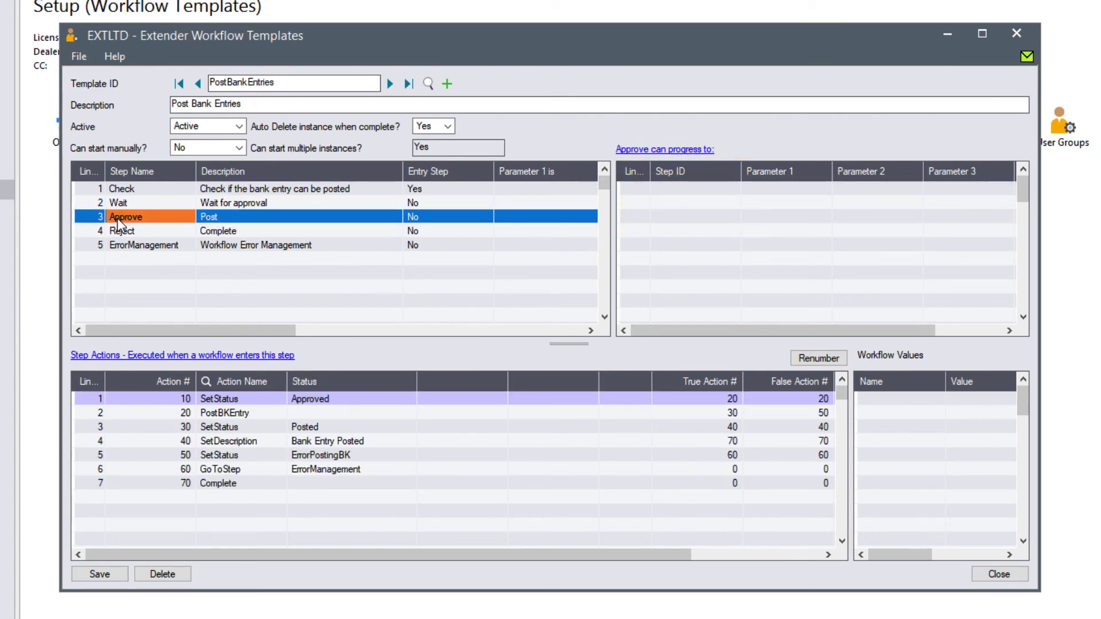
left_click(212, 417)
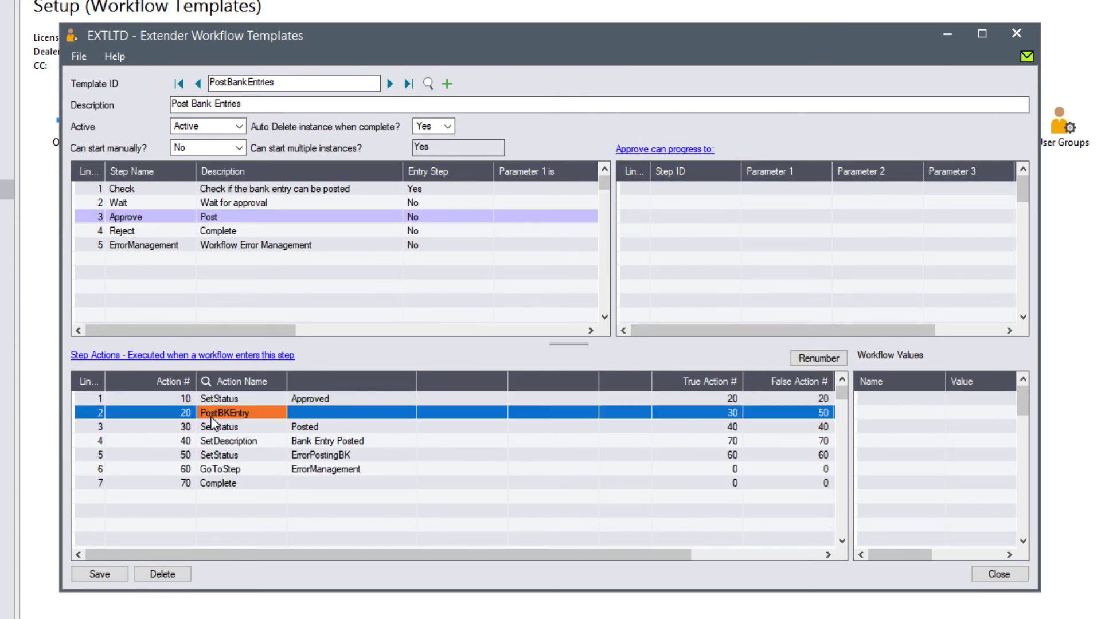
left_click(211, 430)
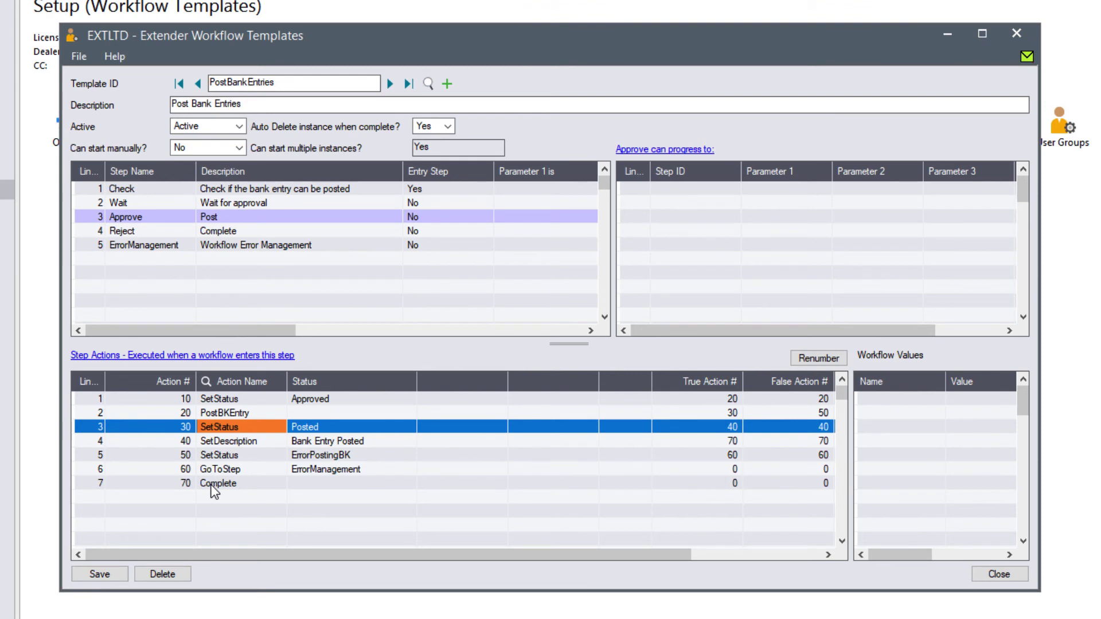
left_click(118, 232)
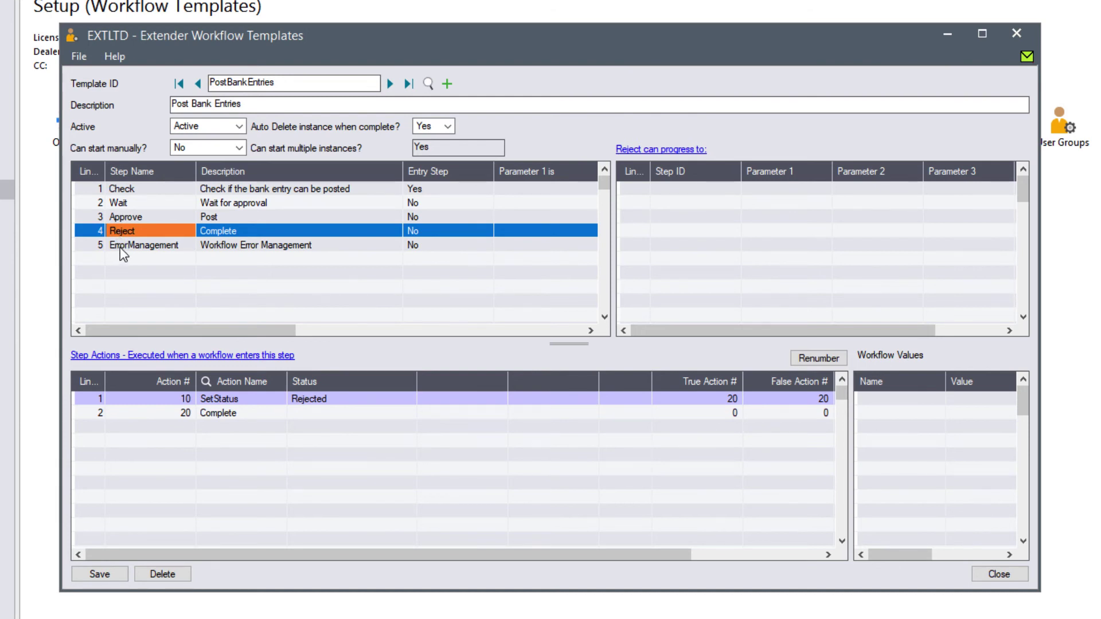
left_click(119, 246)
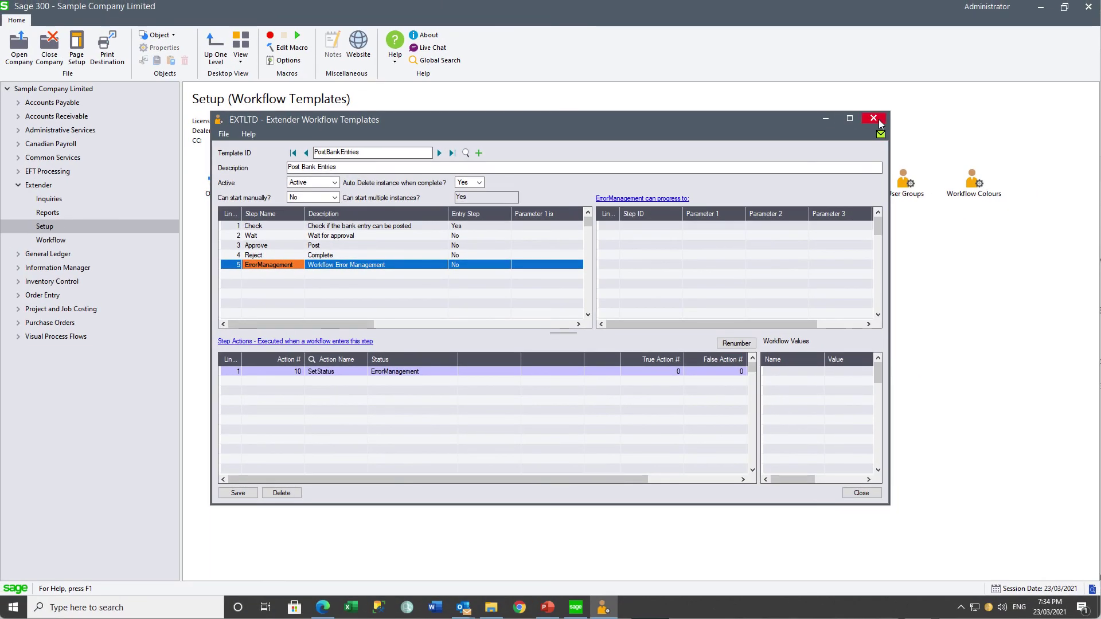
left_click(873, 119)
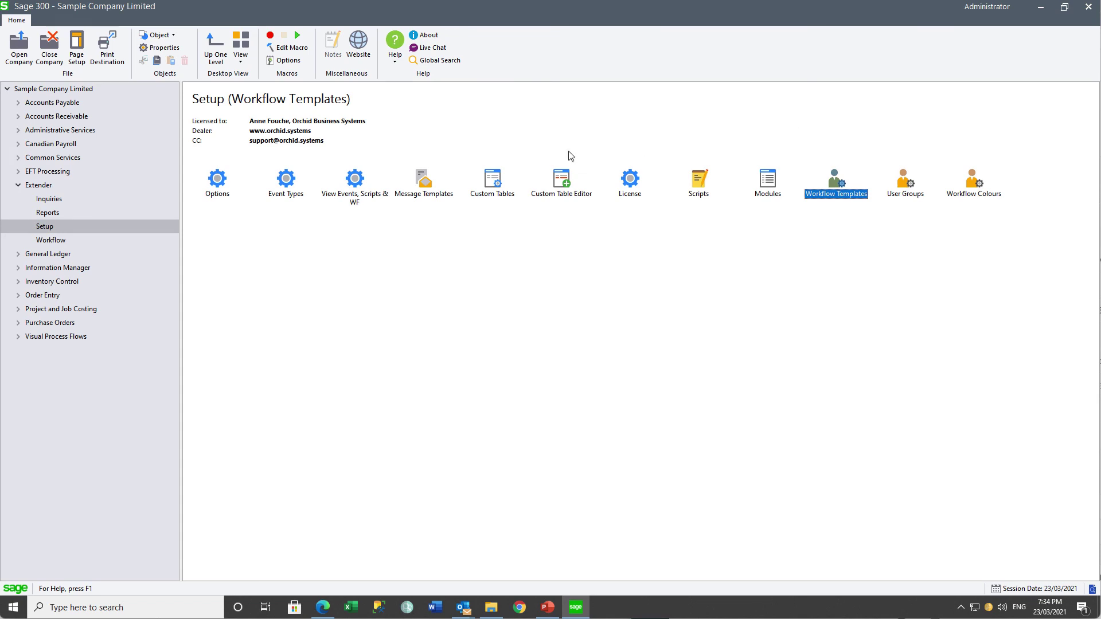
Look up view BK0450 in View Events, Scripts & WF and examine its workflow's field name, workflow template and entry step.
double_click(355, 182)
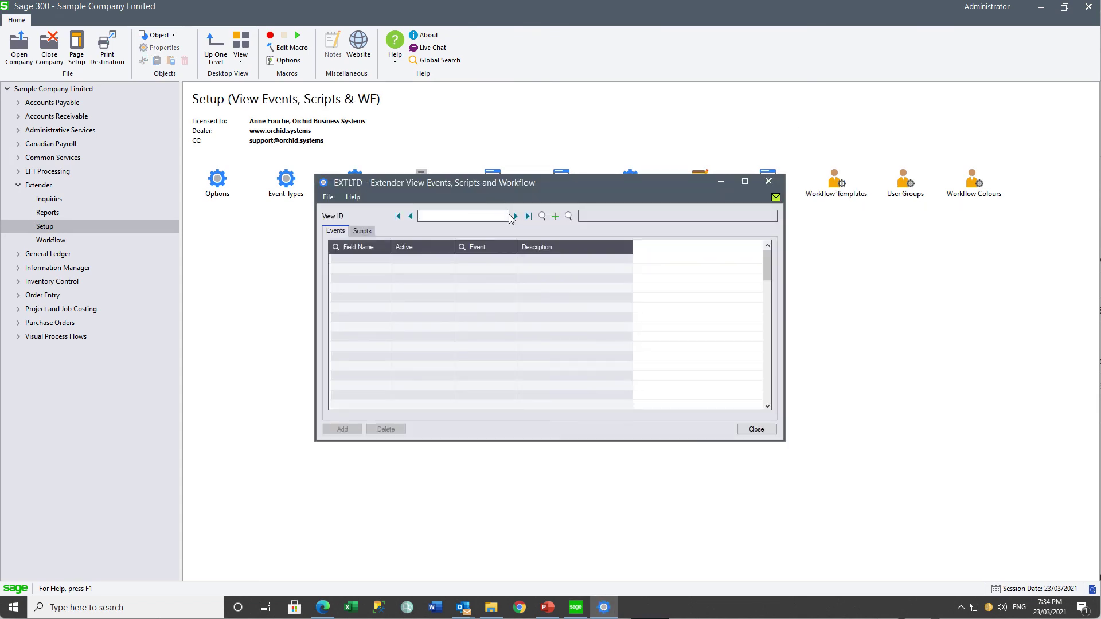
left_click(542, 216)
left_click(550, 366)
double_click(549, 366)
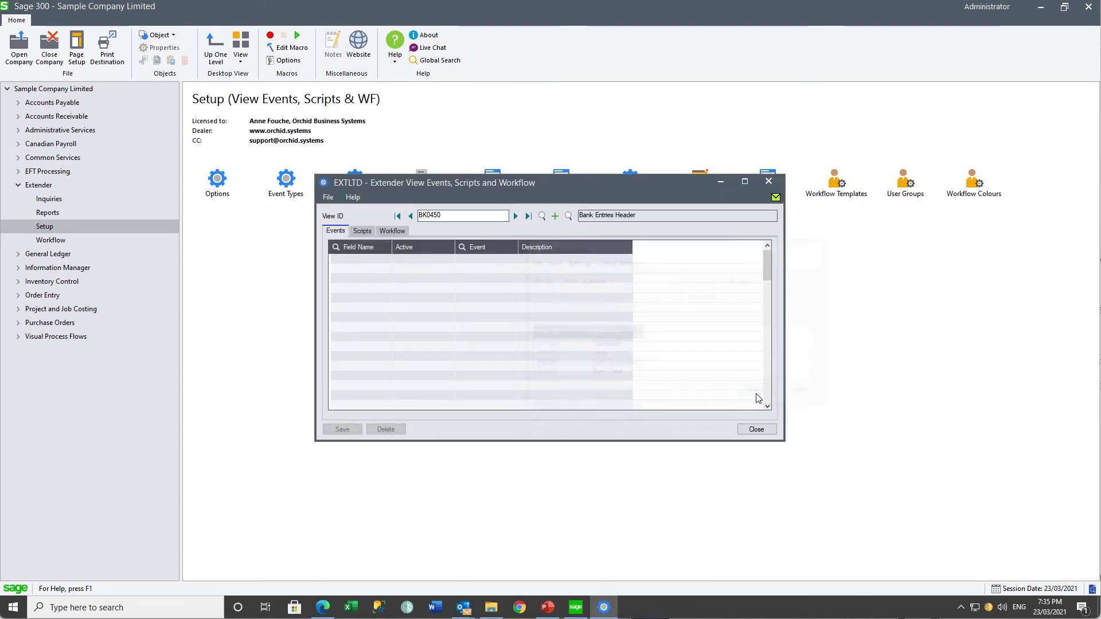
left_click(392, 232)
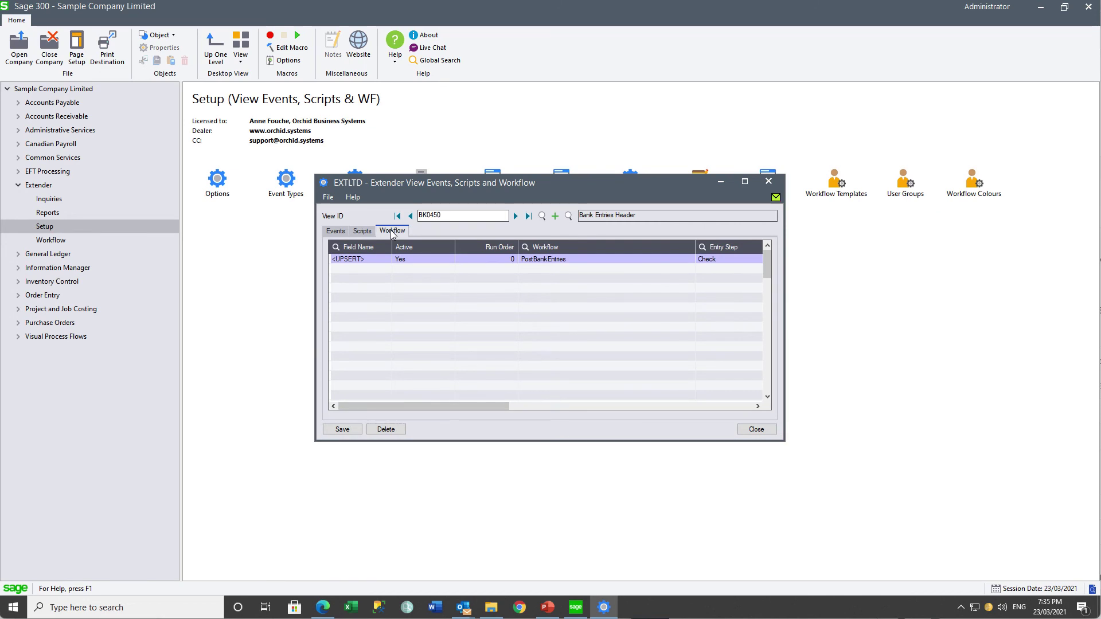
left_click(352, 264)
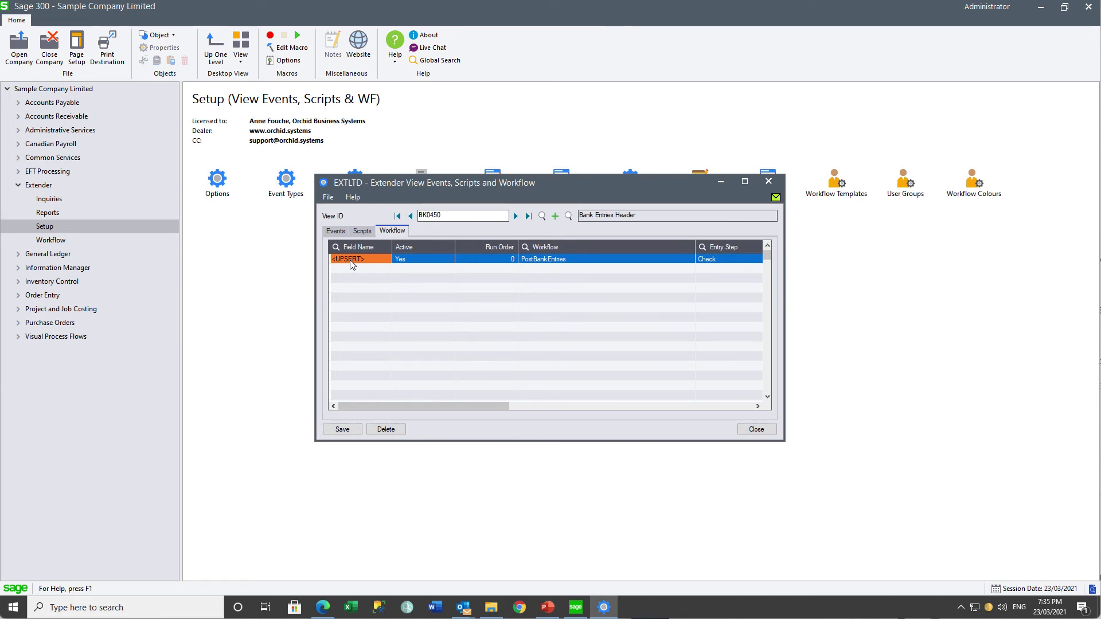
left_click(551, 261)
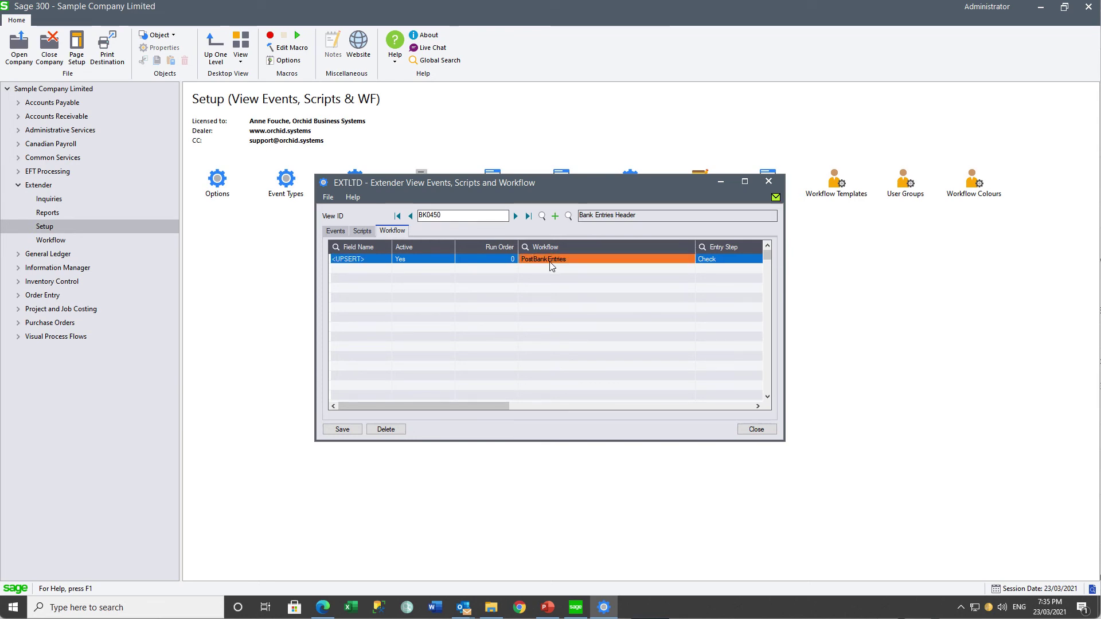
left_click(705, 263)
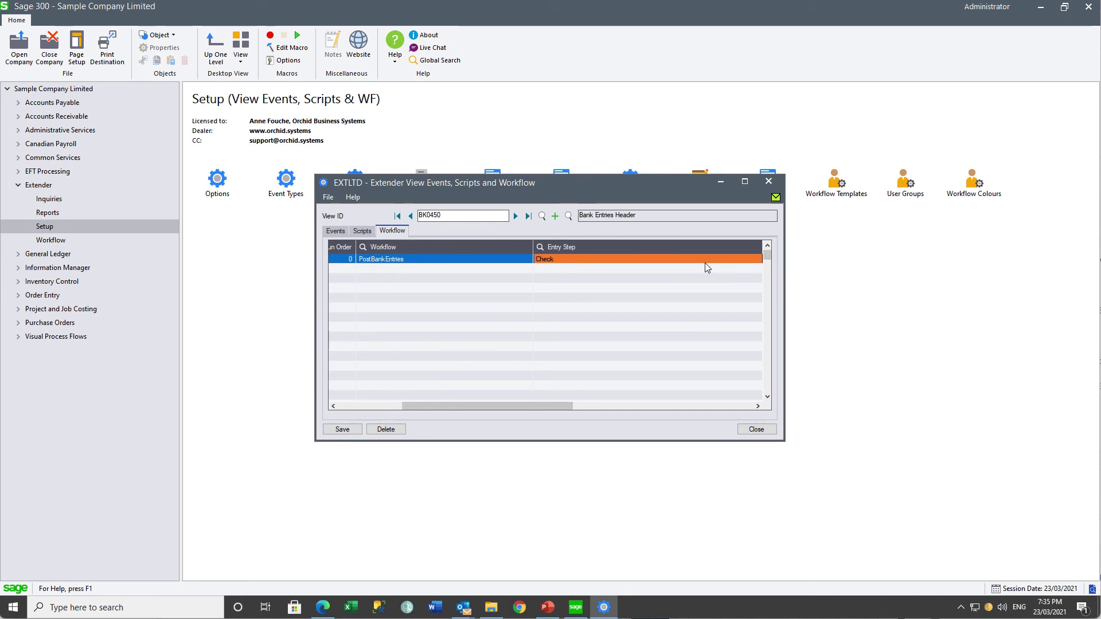
left_click(767, 183)
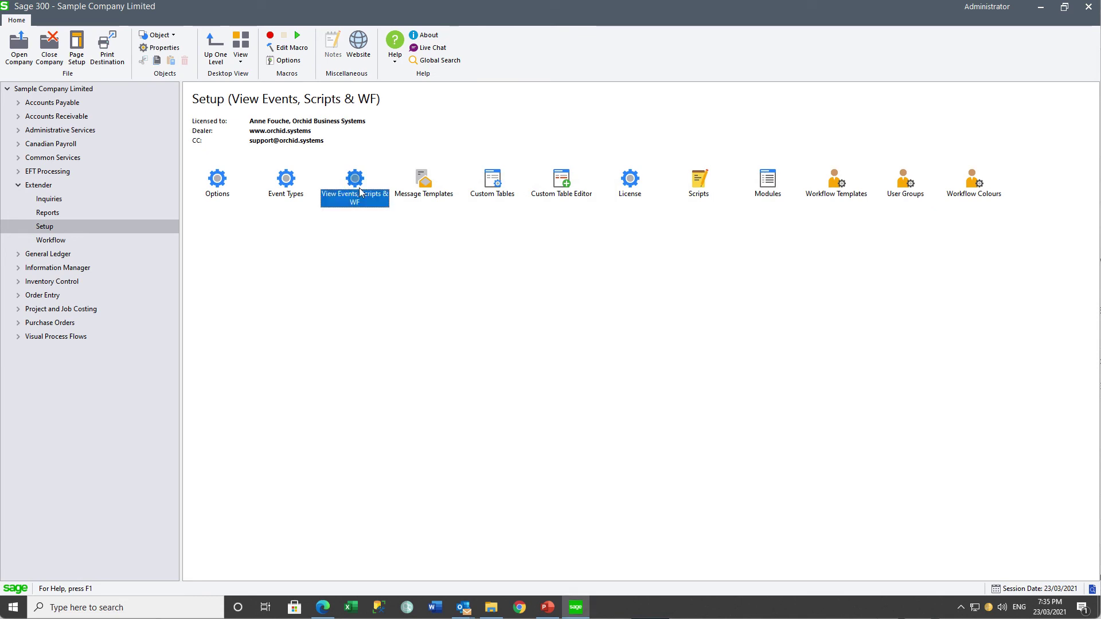
Examine the details of the BK2300 Extender Workflow line in the Information Manager tray options, and close the options.
left_click(18, 269)
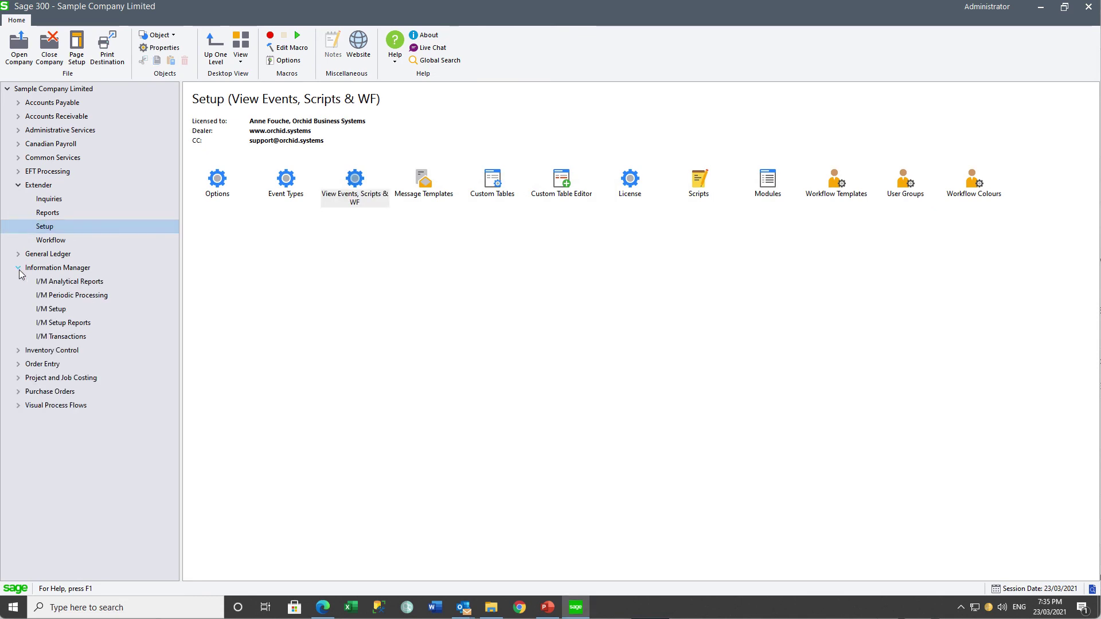
left_click(51, 310)
double_click(212, 181)
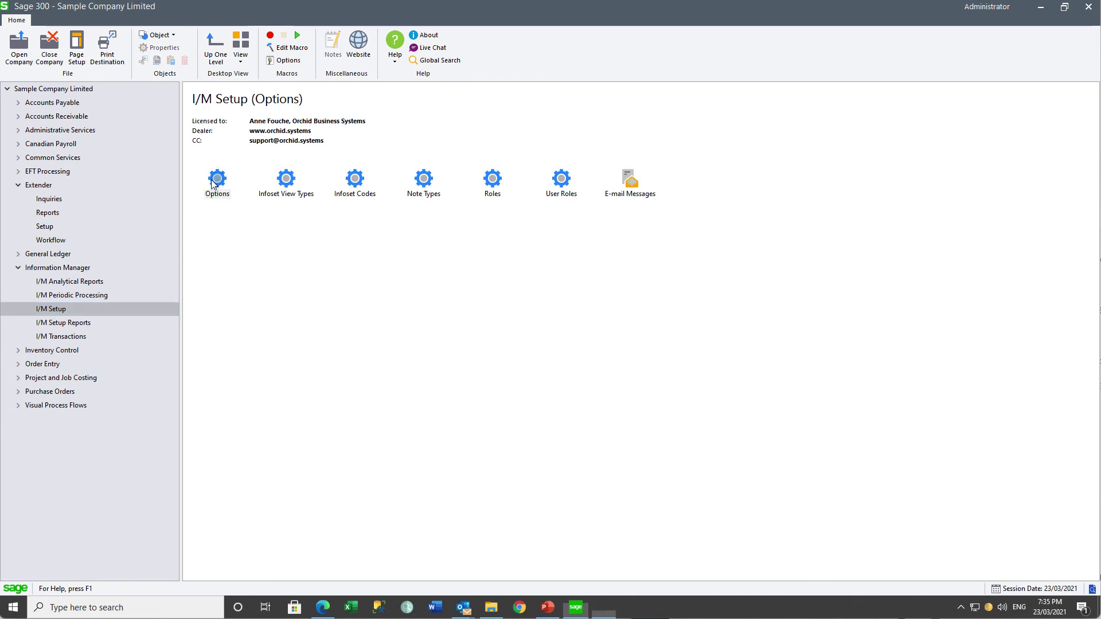
left_click(315, 214)
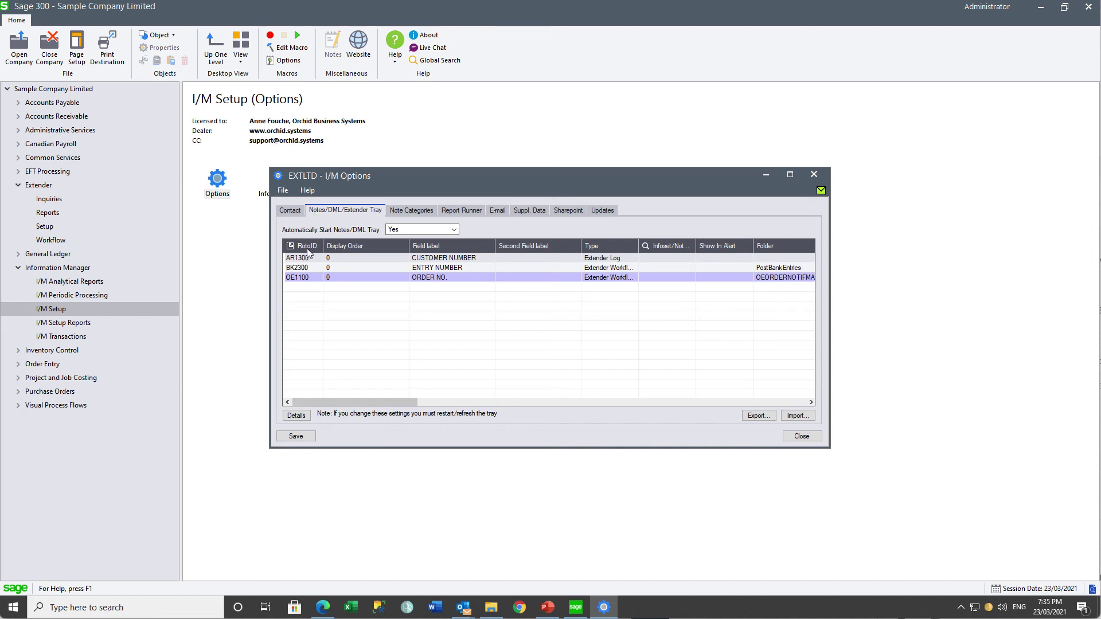
left_click(298, 269)
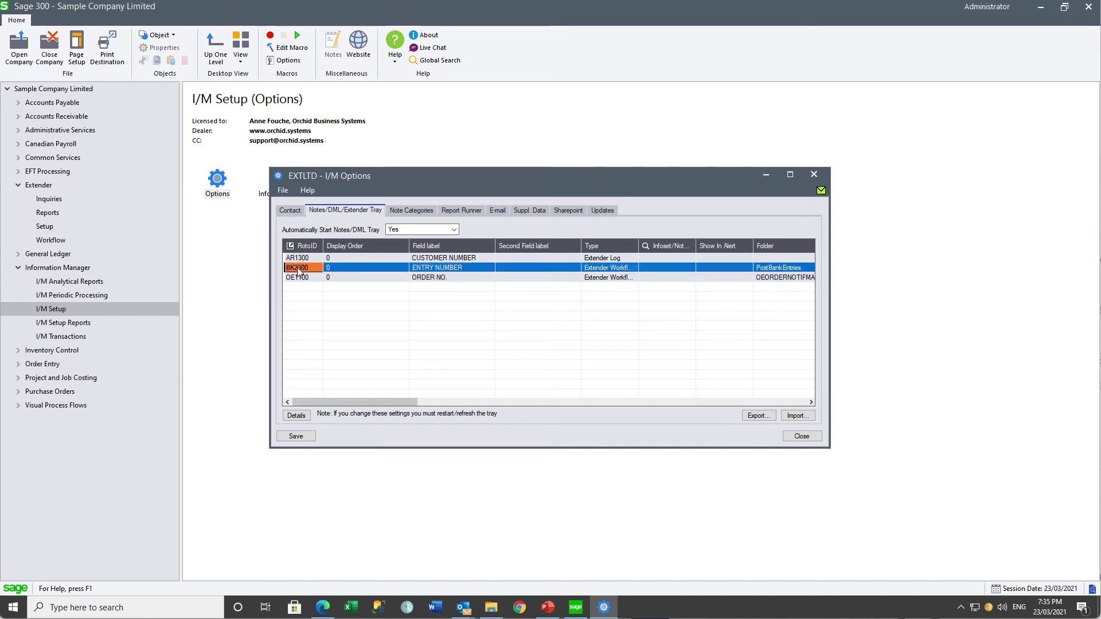
left_click(294, 419)
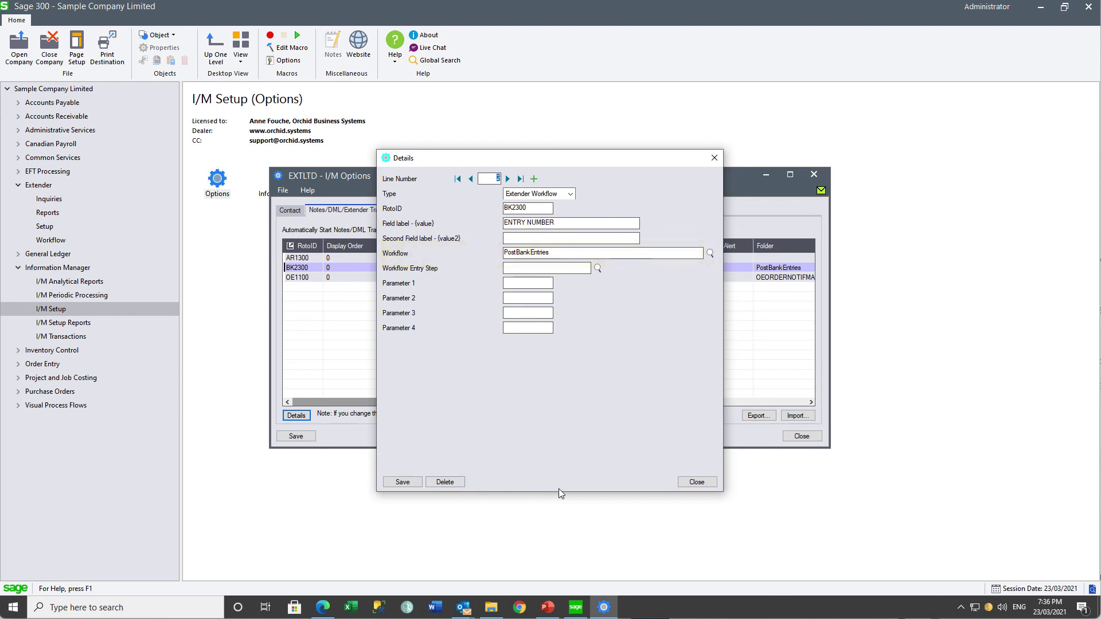
left_click(697, 484)
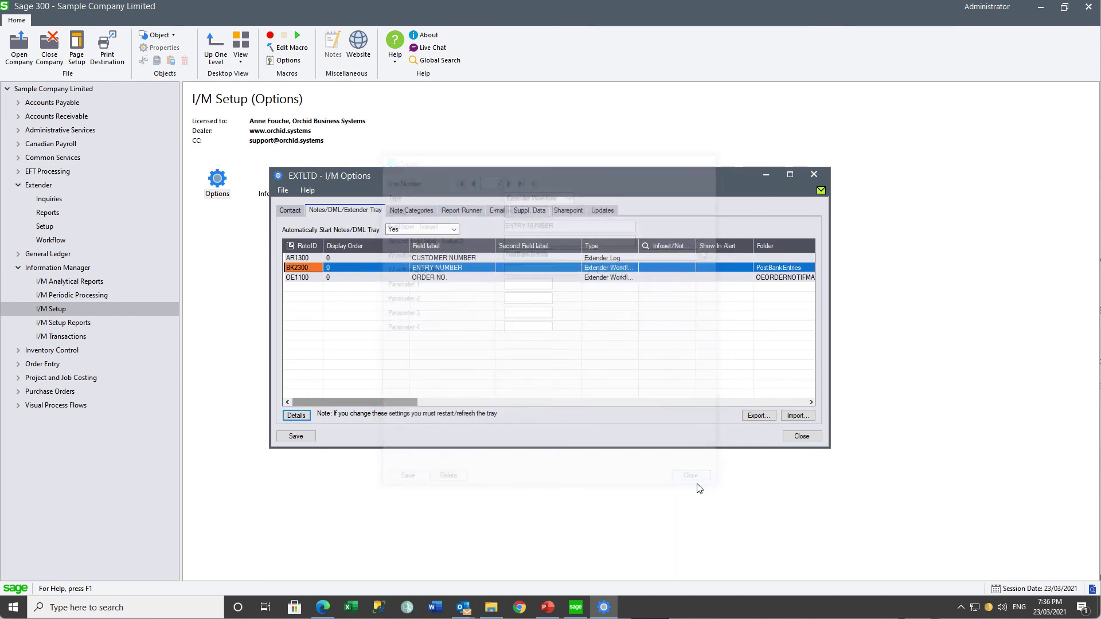
left_click(797, 440)
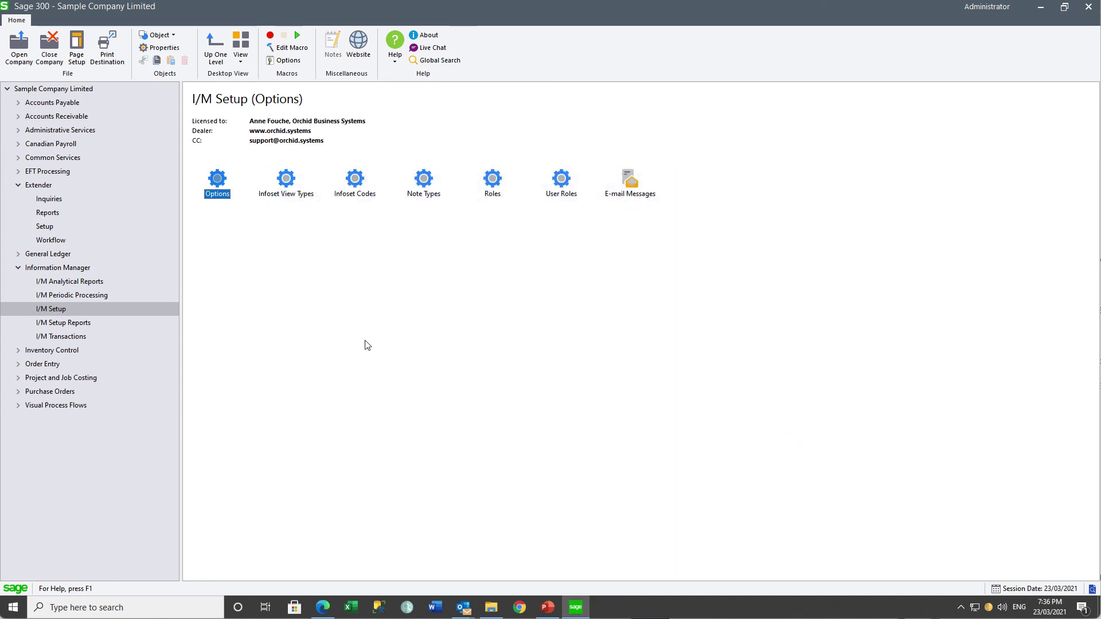
Review the Bank Services 6.8A security groups and the access each one grants, starting with group ALL.
left_click(65, 131)
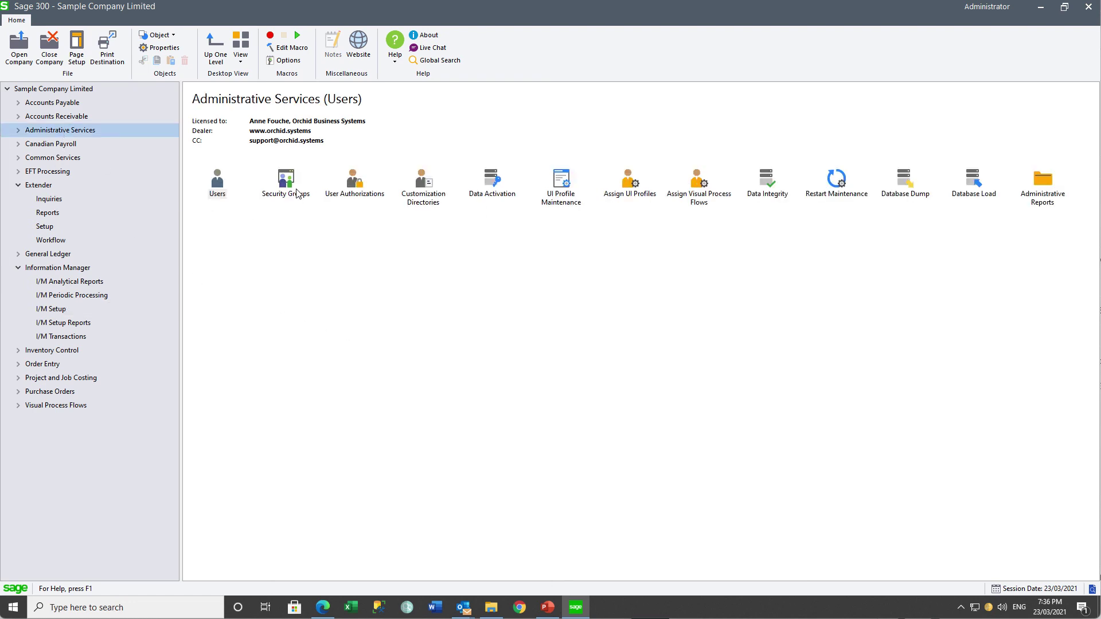
double_click(290, 187)
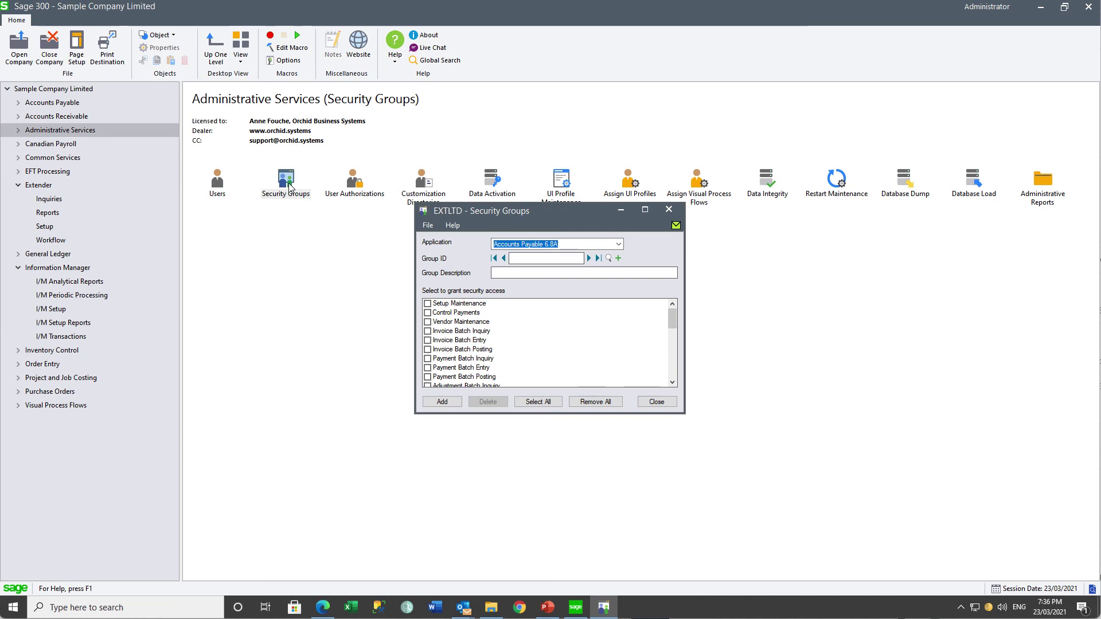
left_click(618, 244)
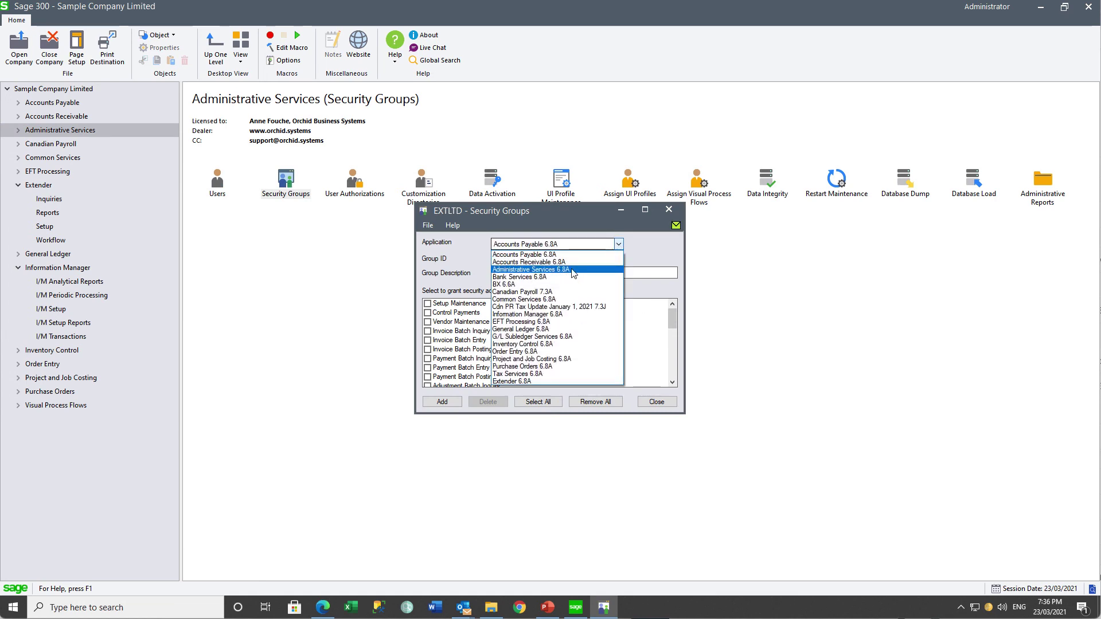
left_click(585, 277)
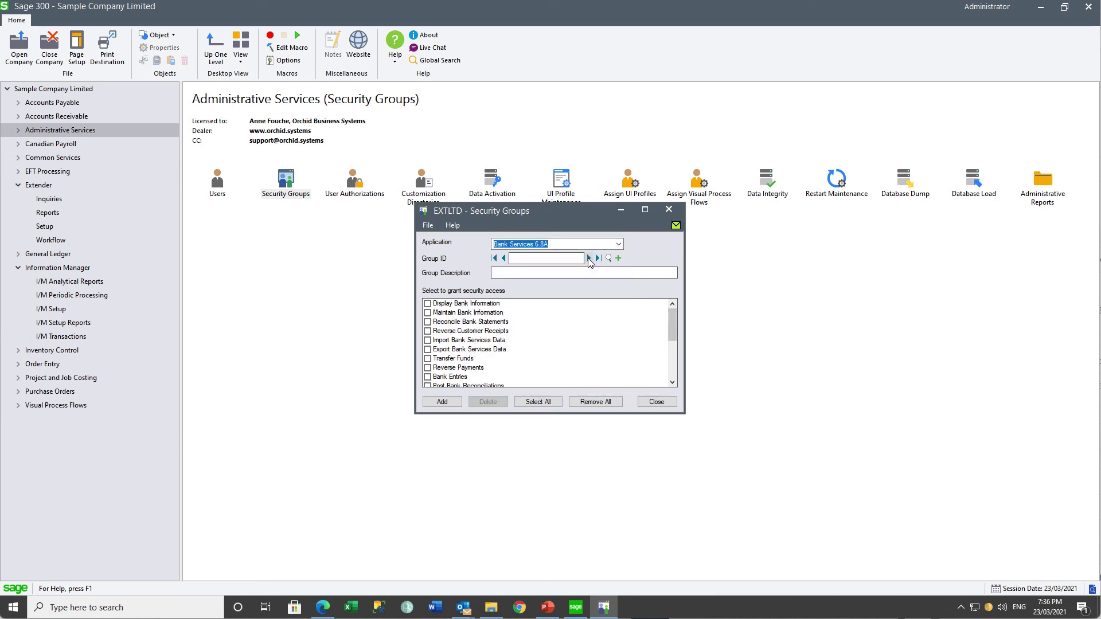
left_click(589, 258)
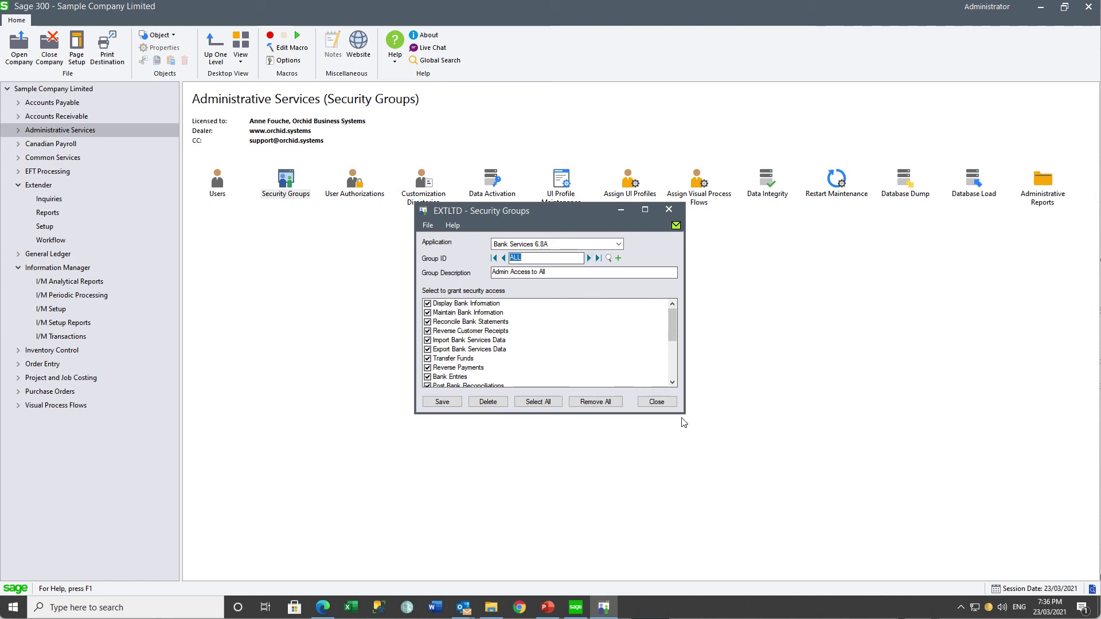
left_click_drag(682, 414, 694, 472)
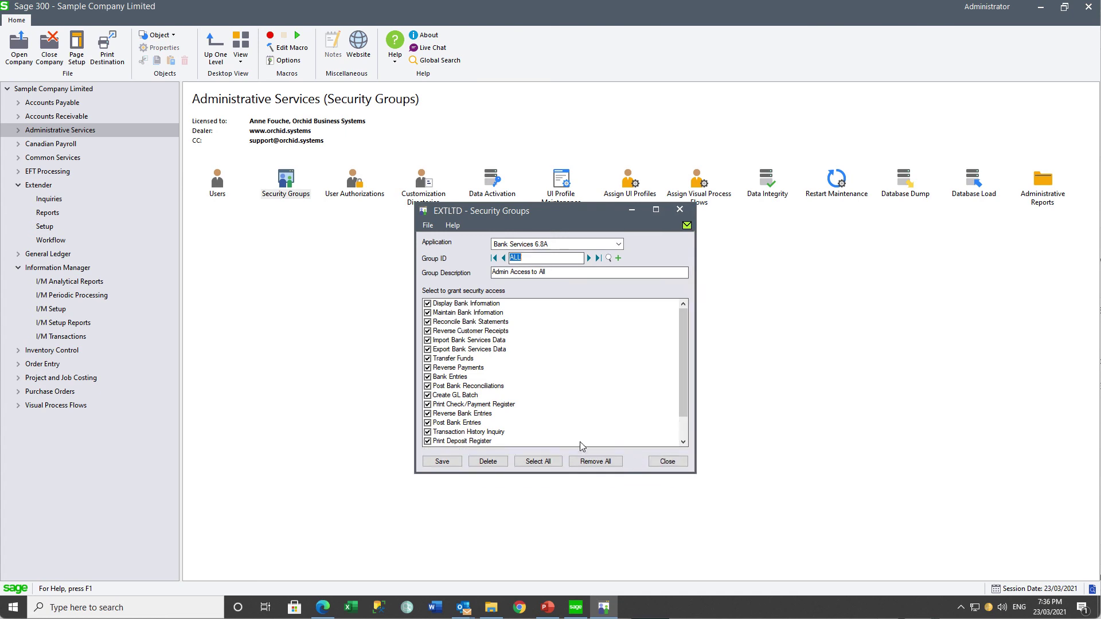
left_click(588, 259)
left_click(680, 213)
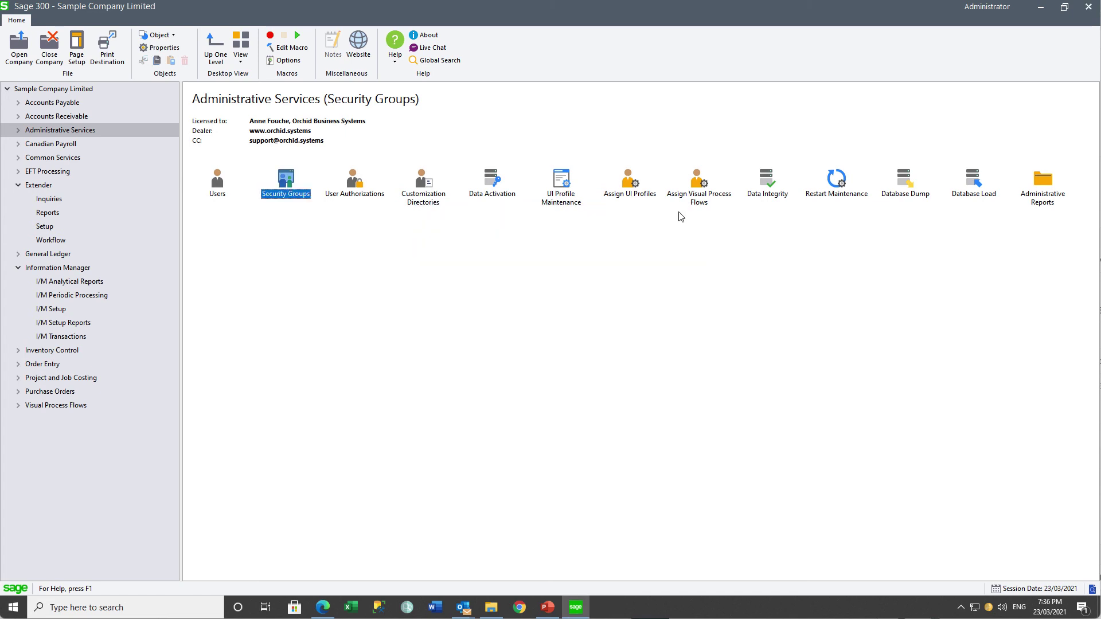
Examine the BSPOST profile in UI Profile Maintenance for its Bank Services screen and the control it hides.
double_click(560, 186)
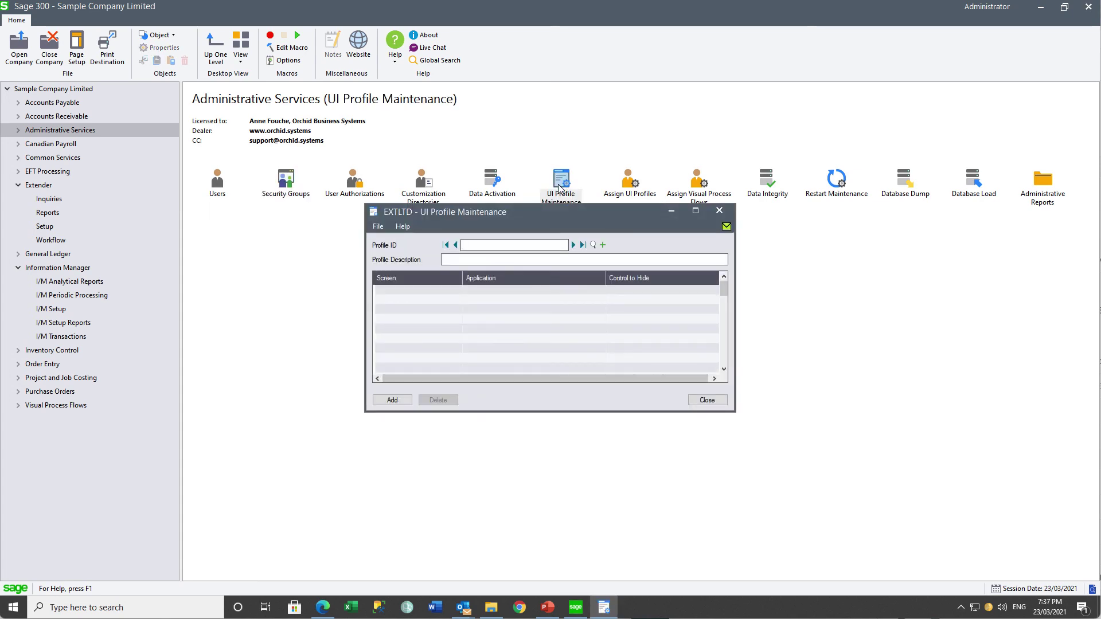
left_click(573, 246)
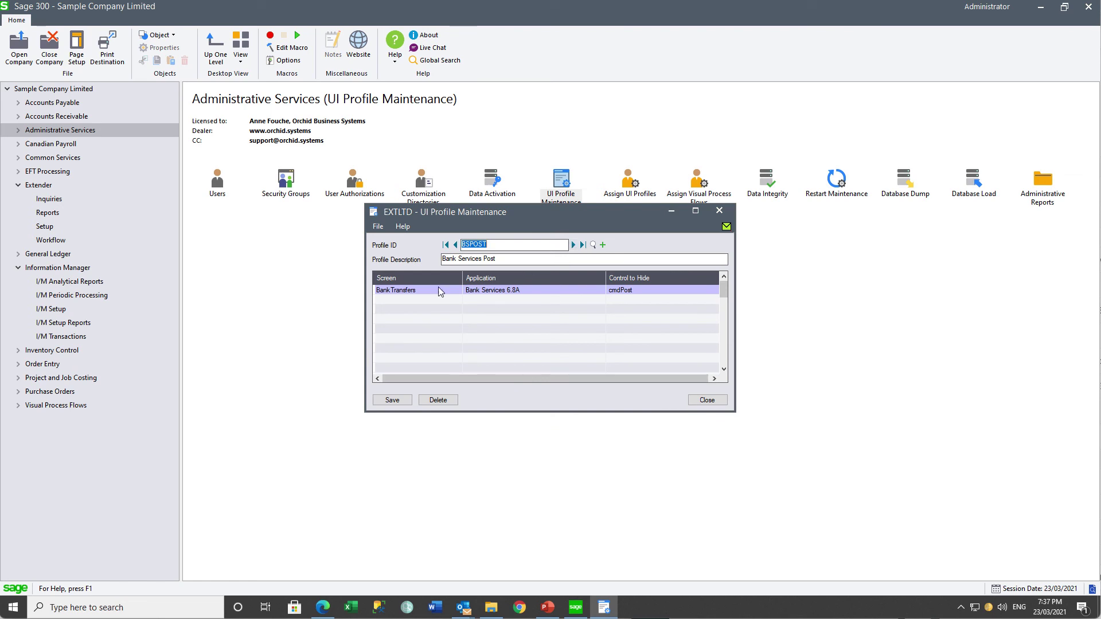
left_click(407, 292)
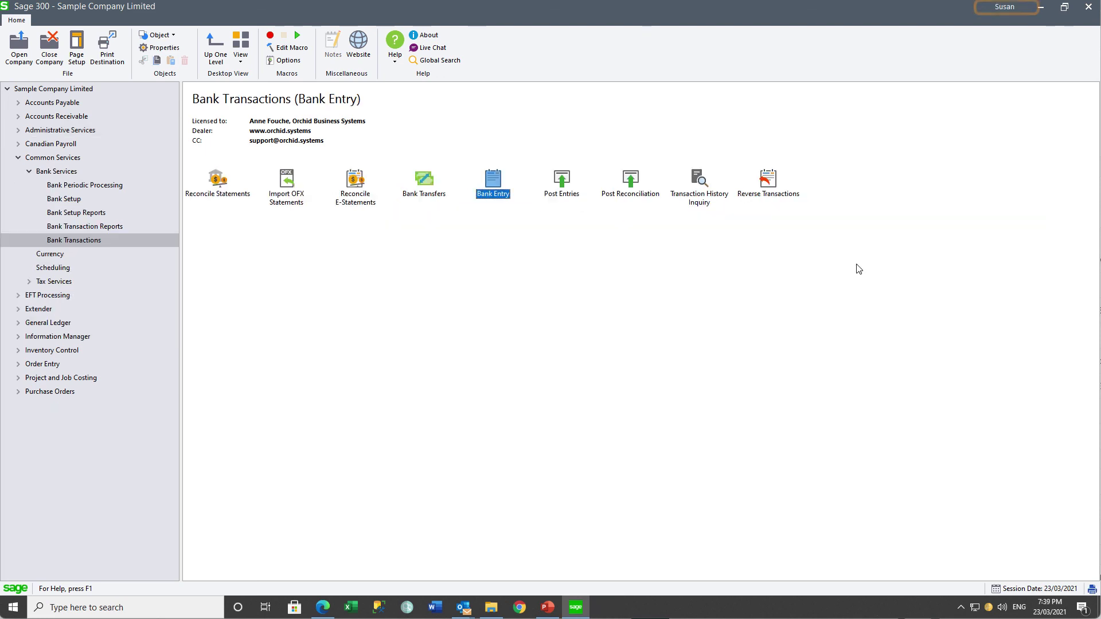
Fill in a new bank entry for bank code CCB with G/L account 1000 and an amount of 100.
double_click(492, 184)
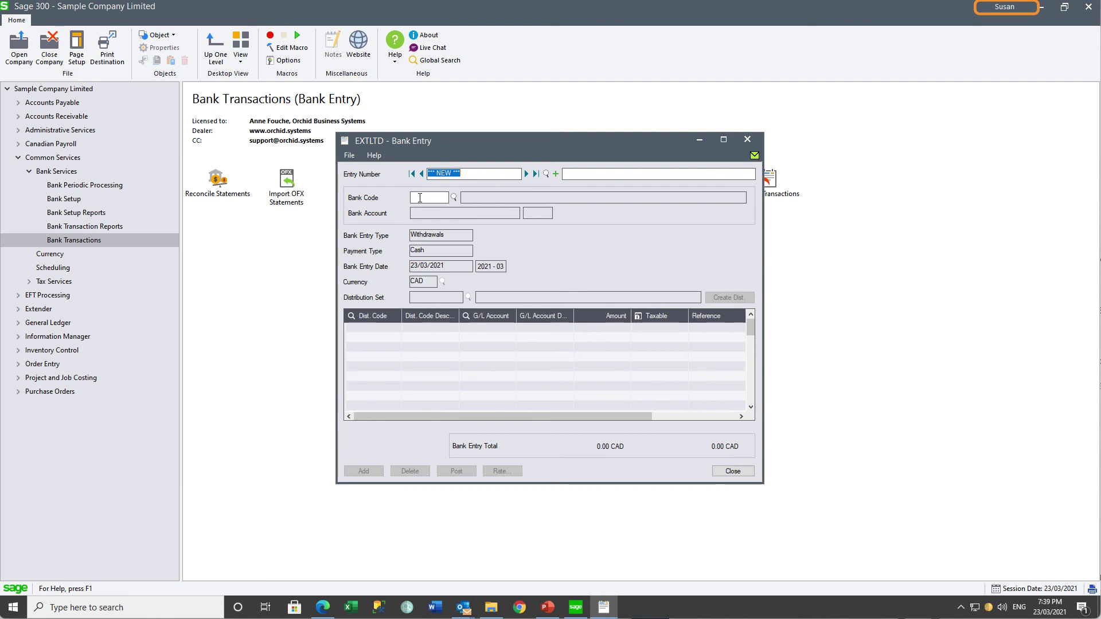
left_click(453, 197)
left_click(664, 370)
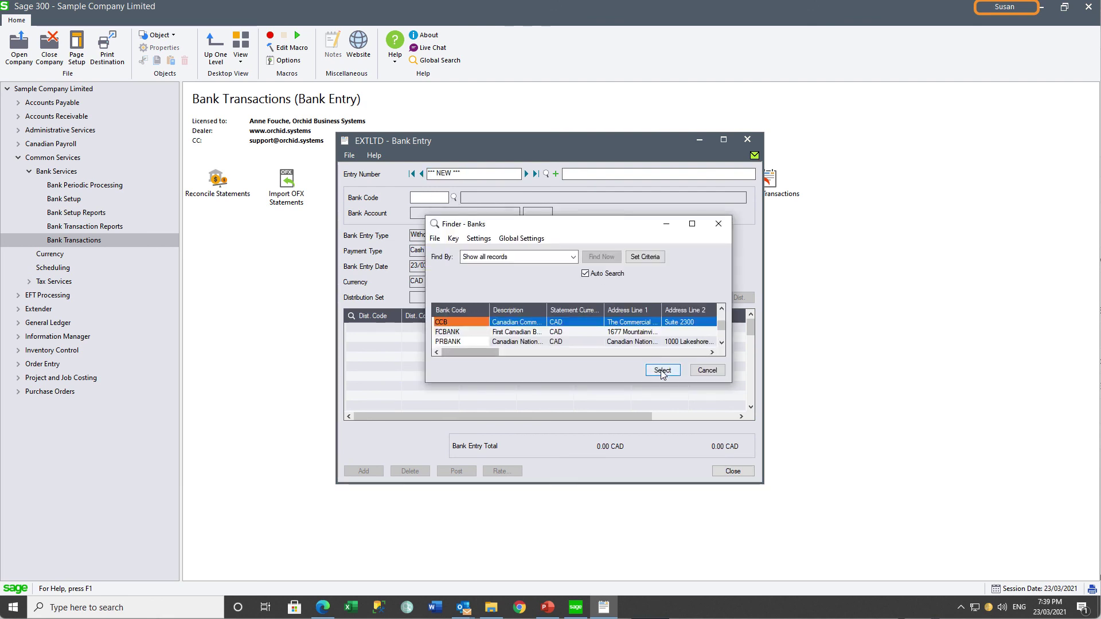
left_click(467, 319)
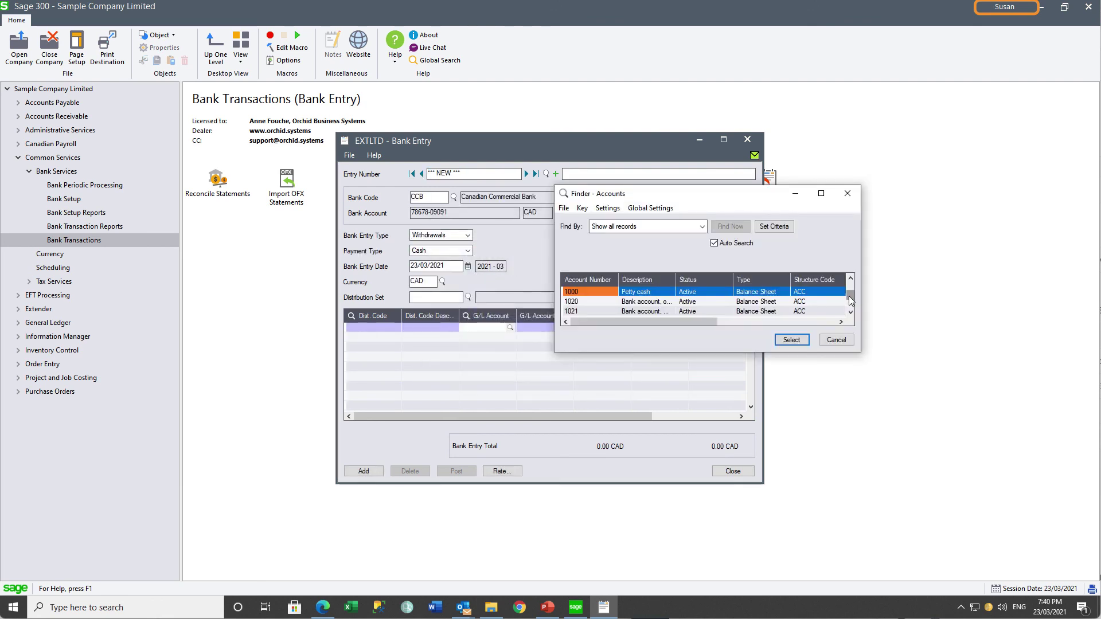
left_click(795, 341)
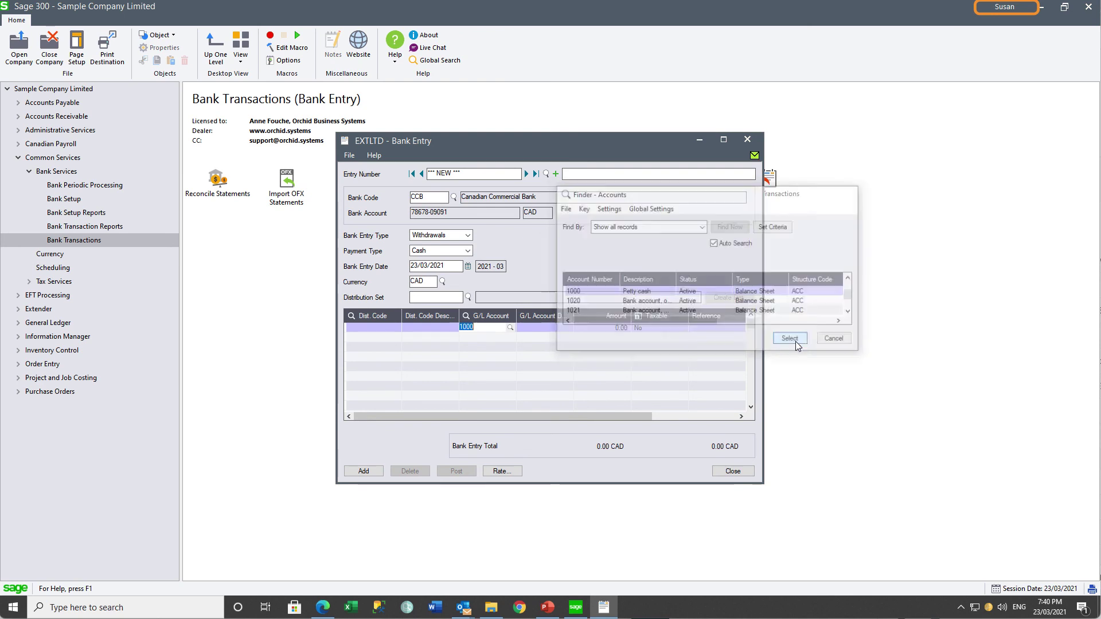
key("Tab")
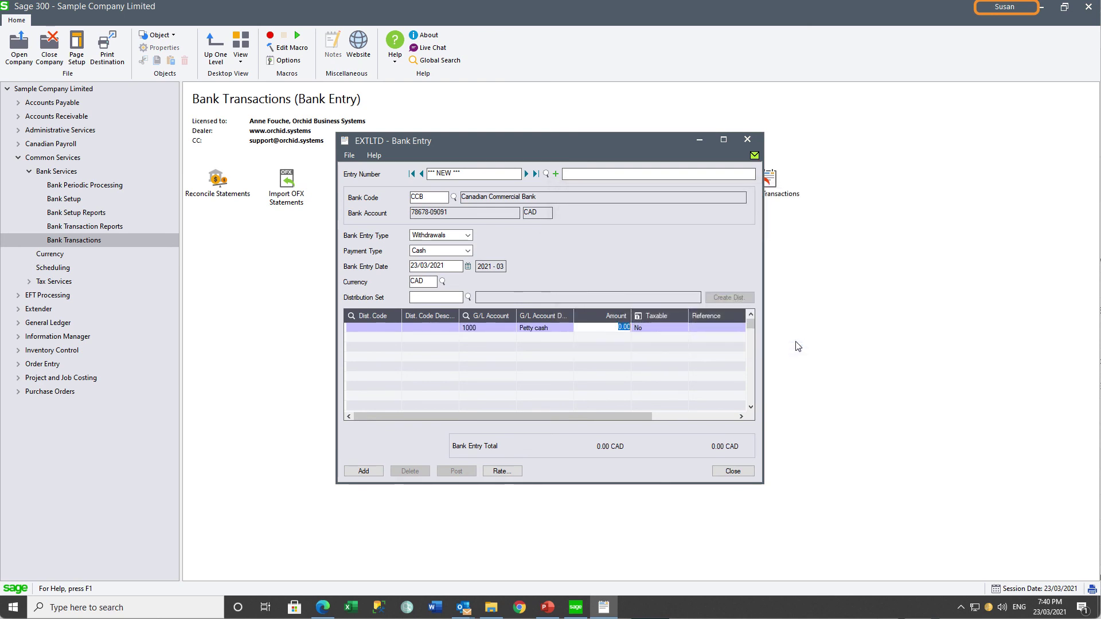
type("100")
key("Tab")
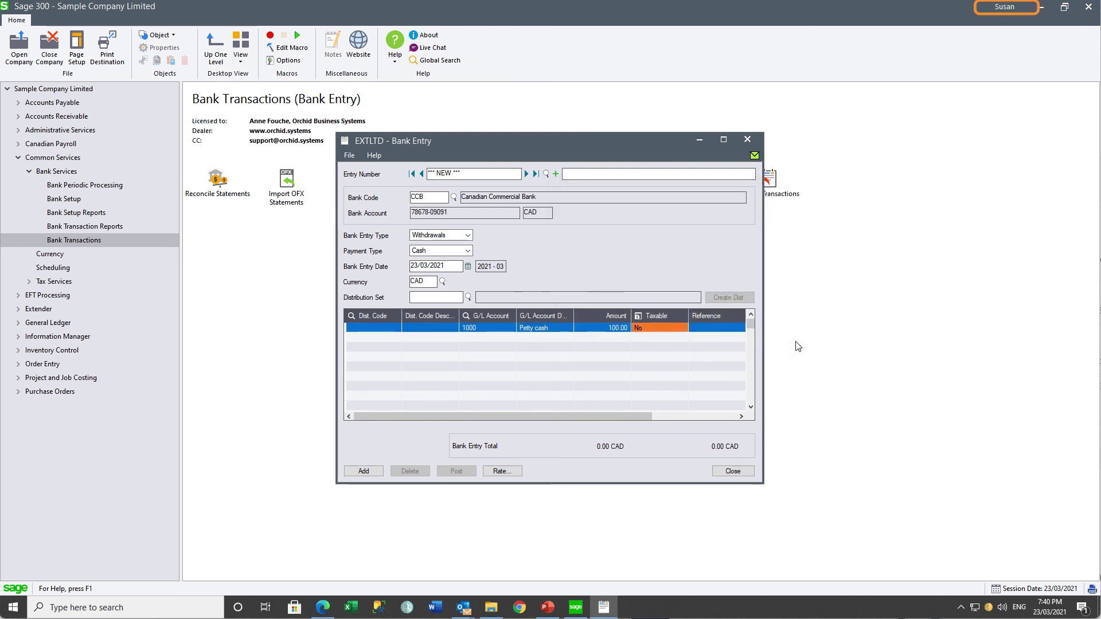
Add the bank entry and view the workflow options offered by its Extender tray icon.
left_click(359, 473)
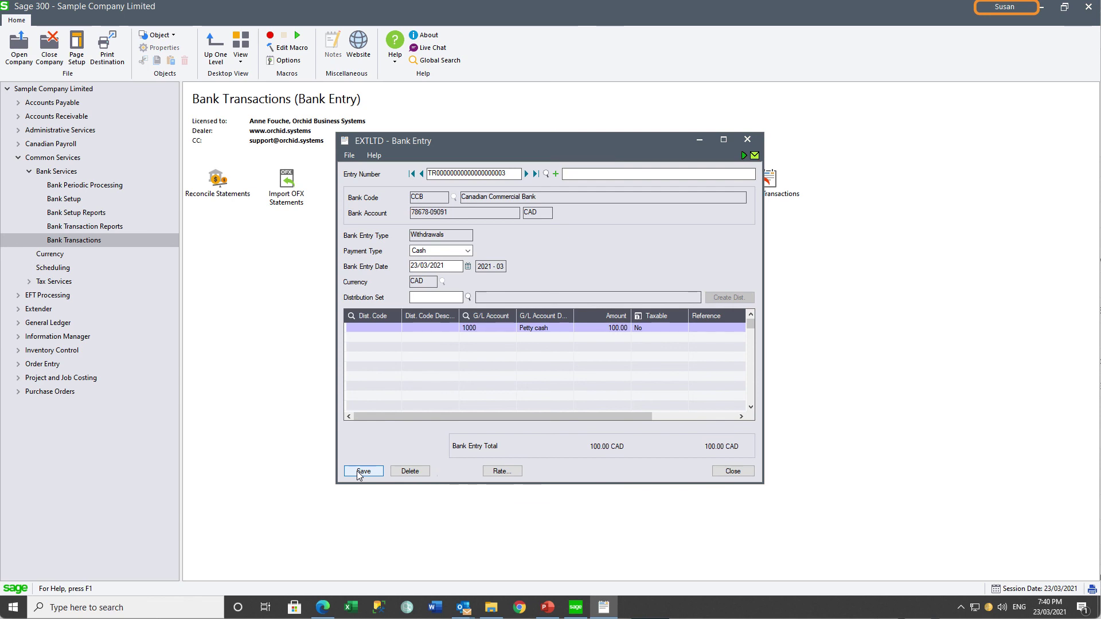
left_click(743, 156)
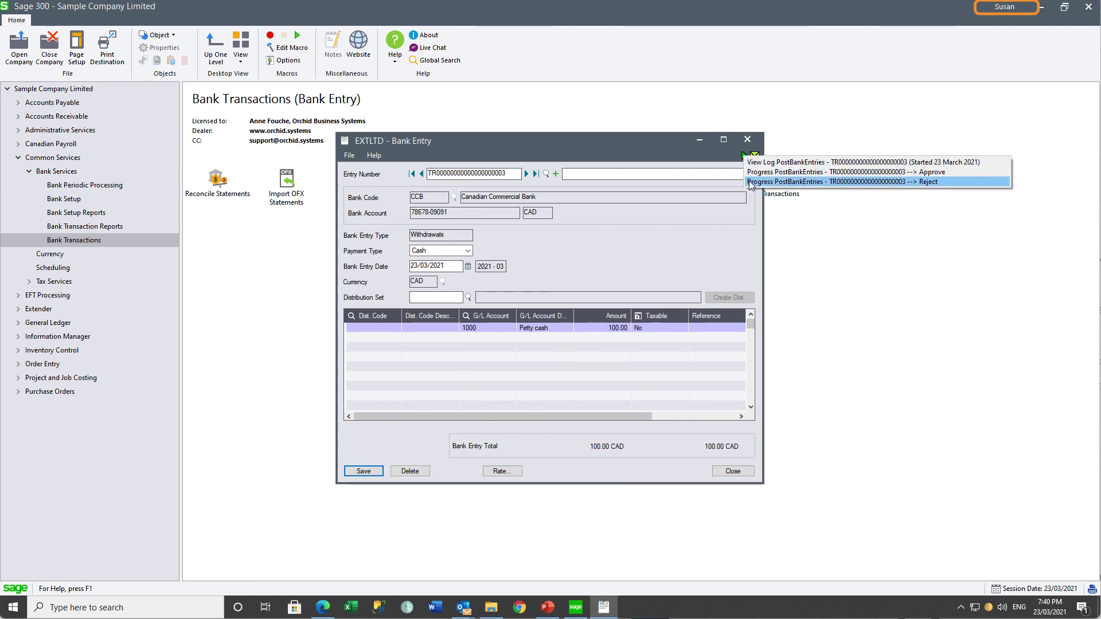
left_click(747, 139)
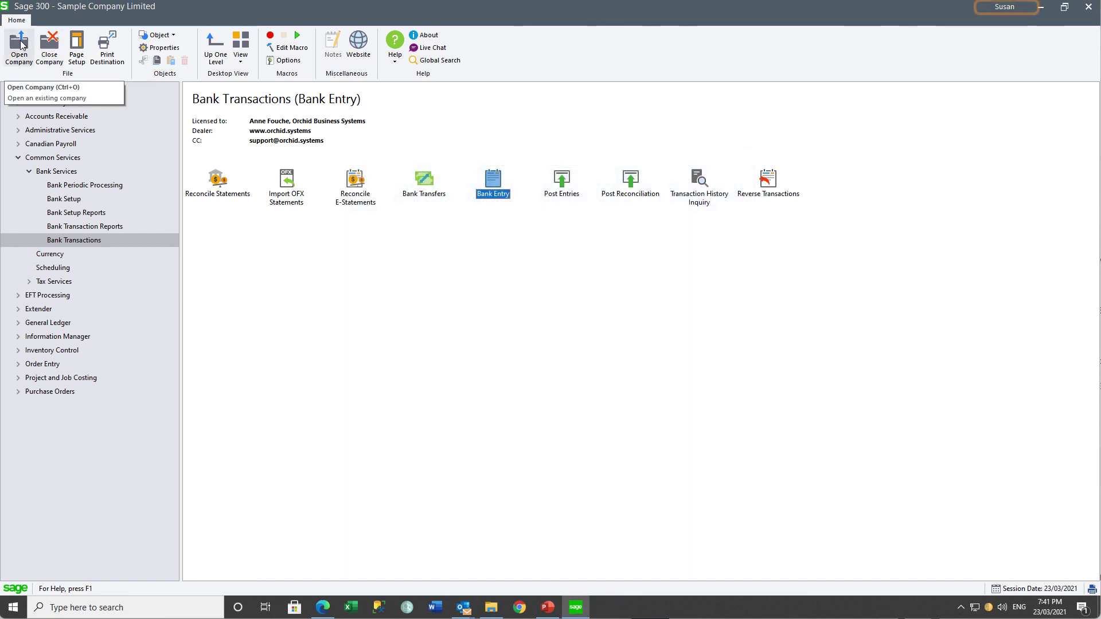
Reopen company EXTLTD, signing in with a different user's ID.
left_click(20, 45)
type("STE")
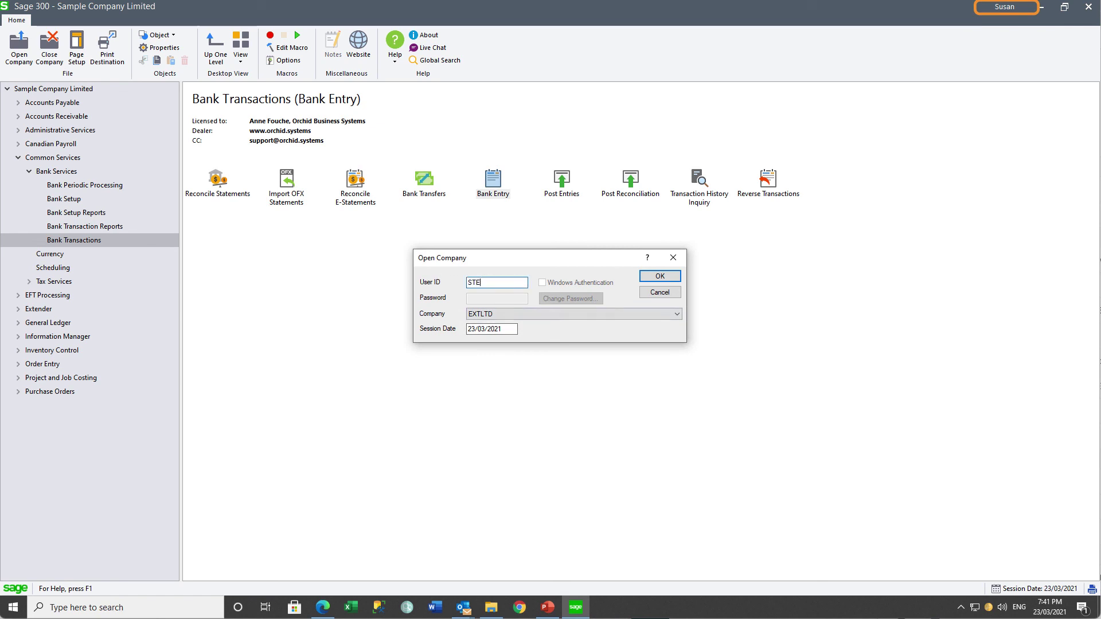
type("VE")
key("Return")
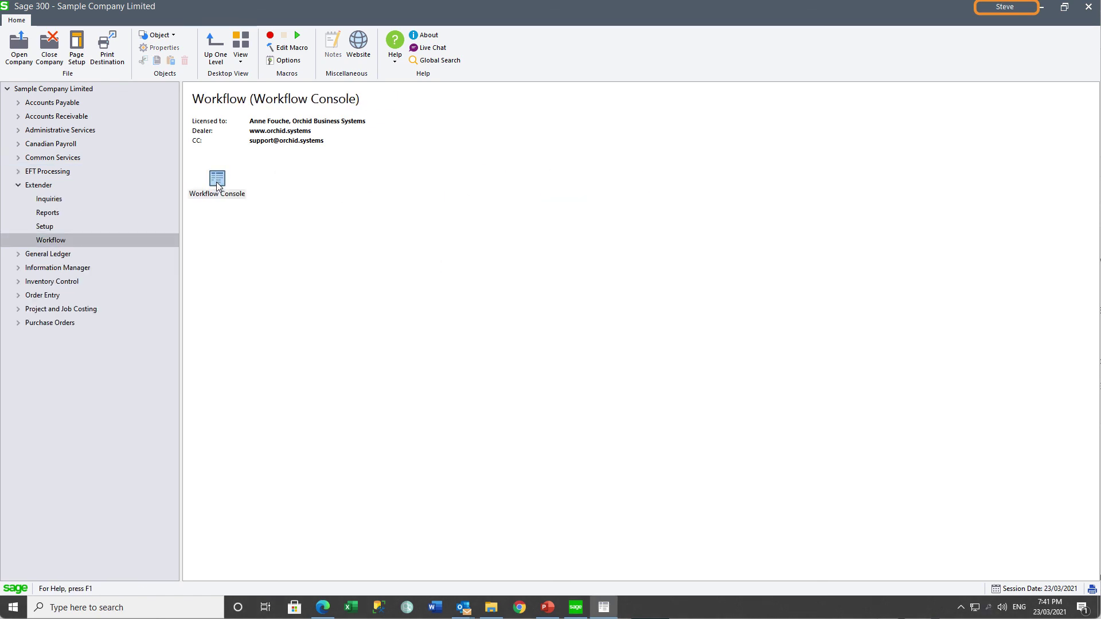
Drill down from the Workflow Console to the pending PostBankEntries bank entry and view the workflow options of its tray icon.
double_click(217, 181)
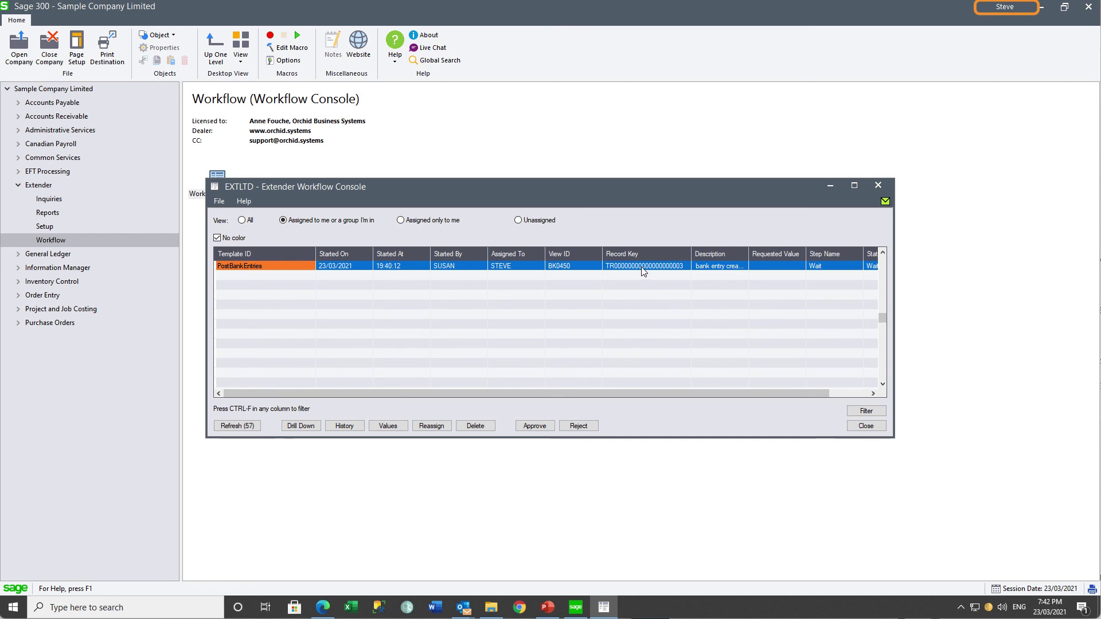
left_click(497, 269)
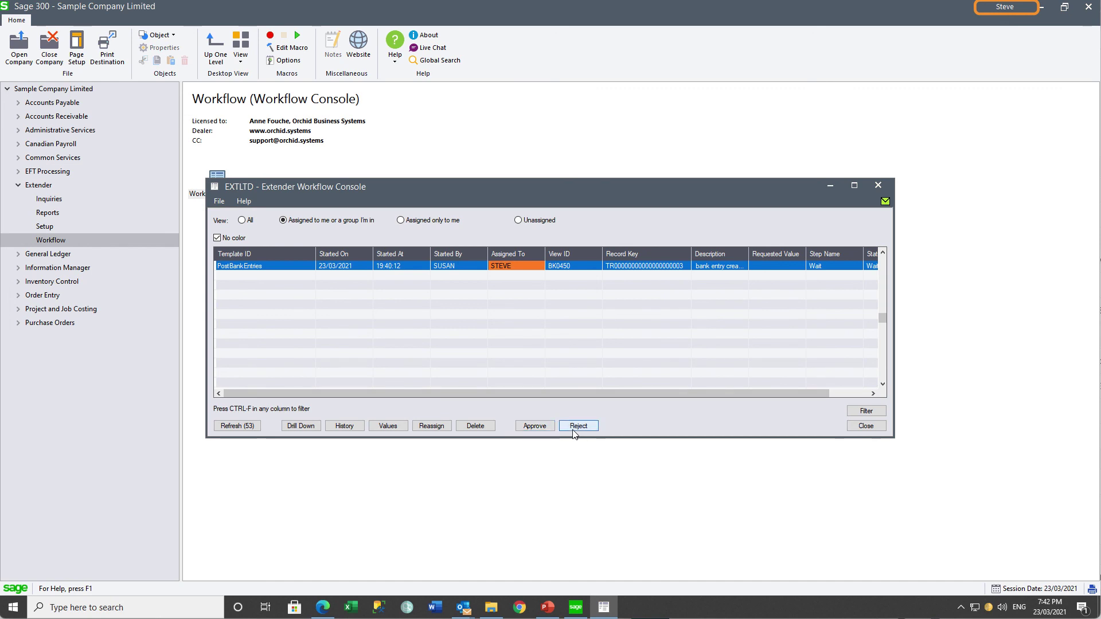
left_click(298, 426)
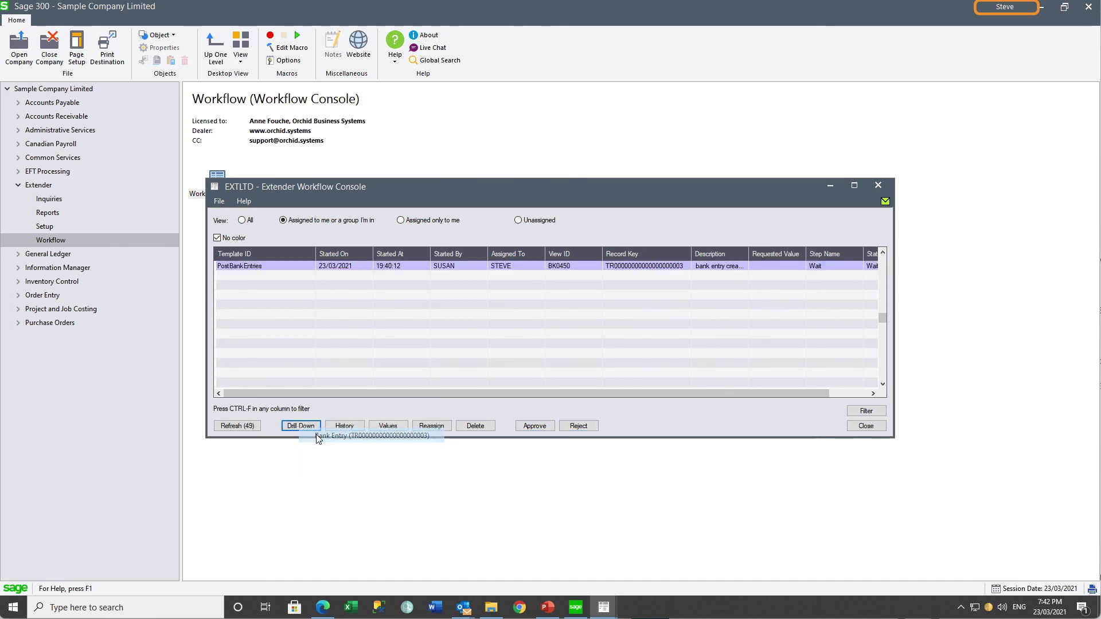
left_click(318, 437)
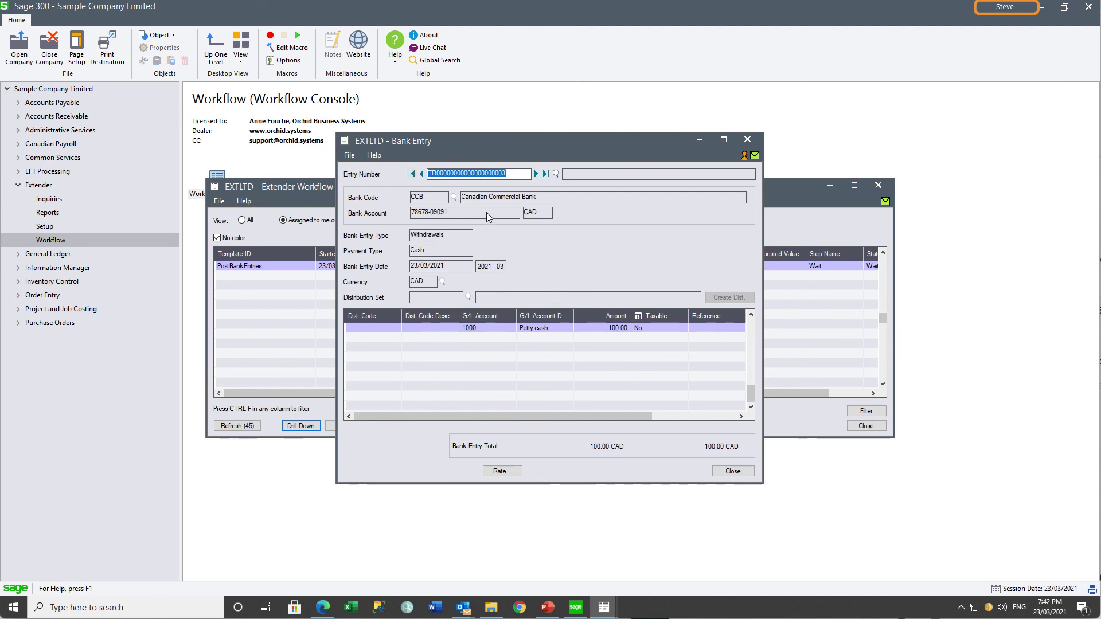
left_click(744, 156)
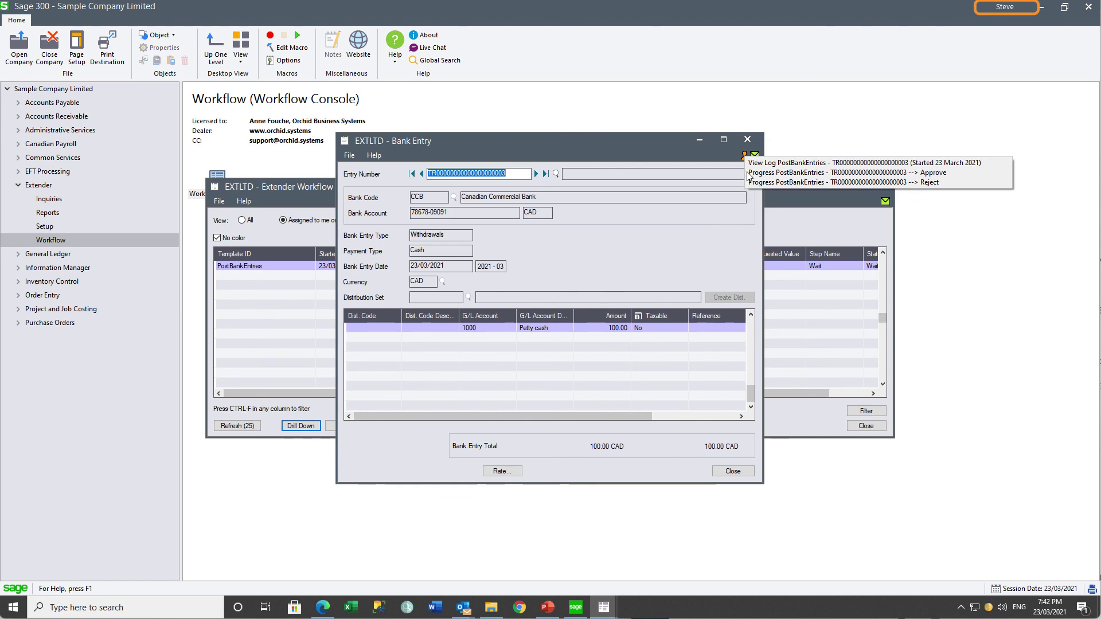
left_click(747, 140)
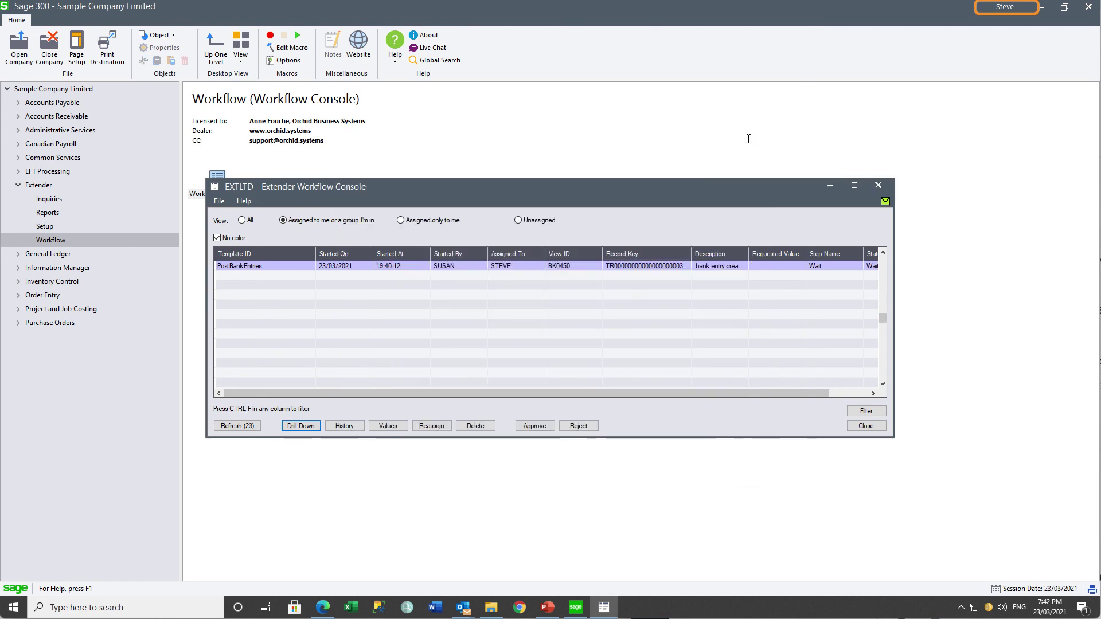
Approve the PostBankEntries workflow for the pending bank entry, dismiss the posting messages and close the Workflow Console.
left_click(532, 427)
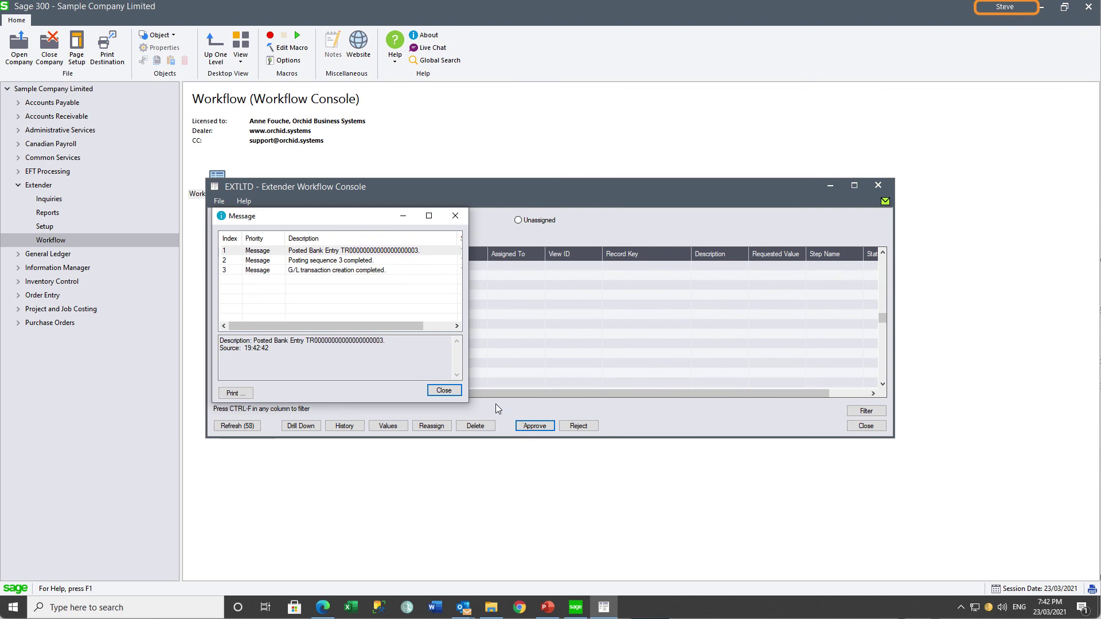
left_click(443, 393)
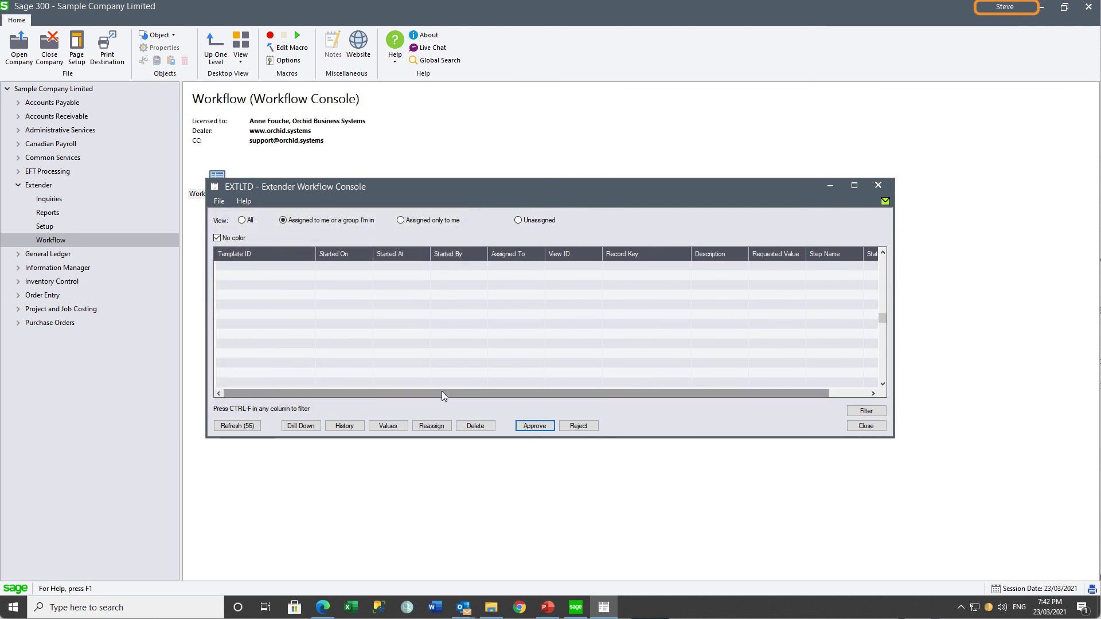
left_click(879, 186)
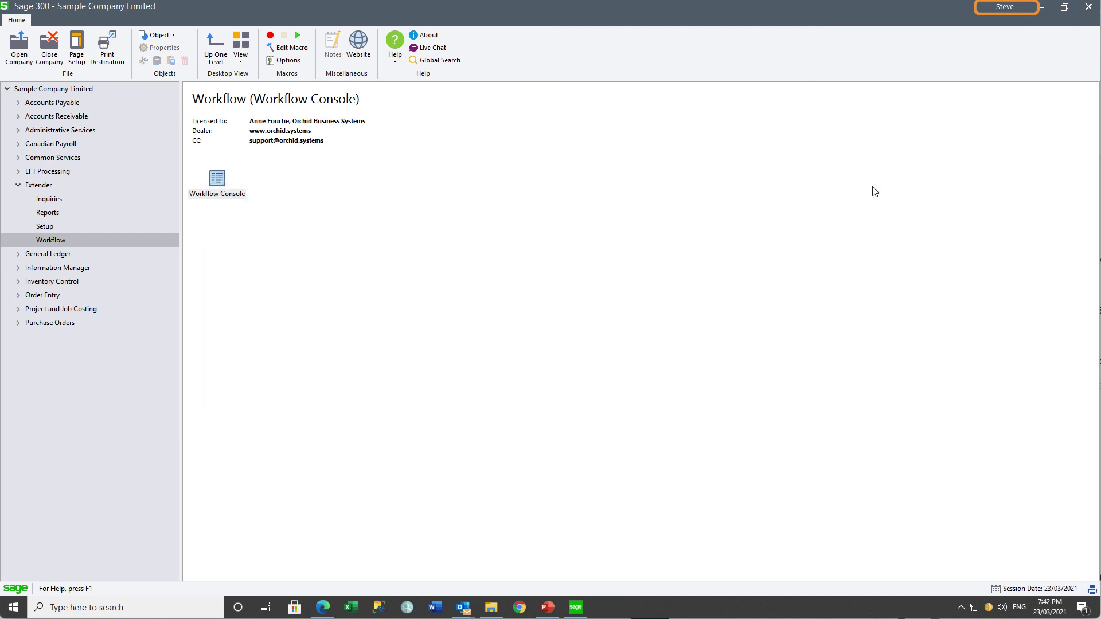
Examine the PostBankEntries run's detail log from the Workflow Summary Log, checking the users and steps recorded in each row.
left_click(51, 202)
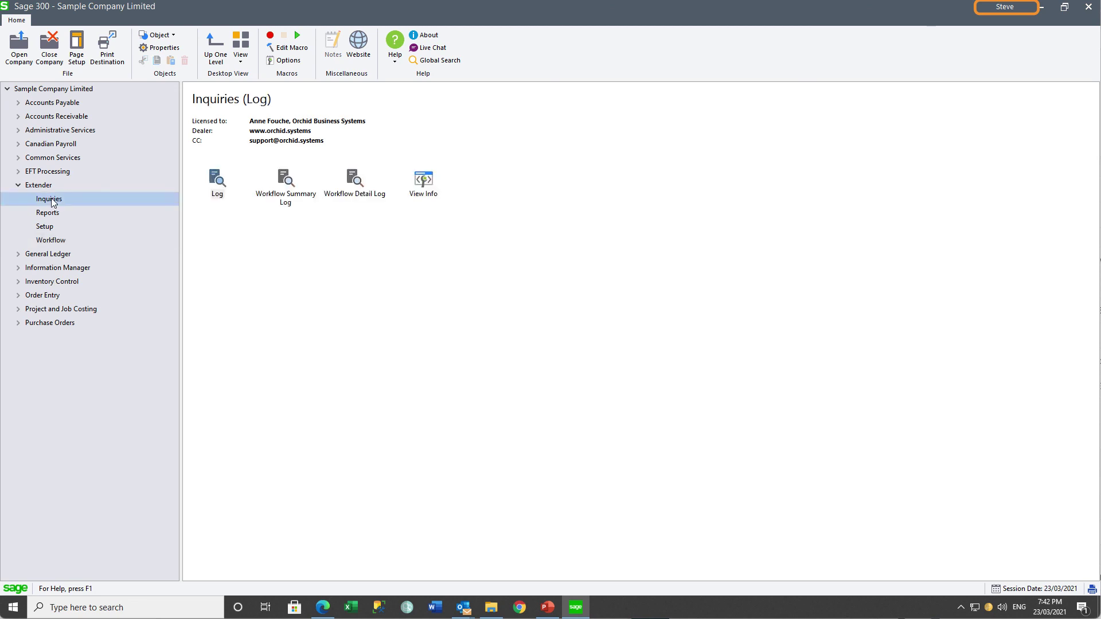
double_click(283, 179)
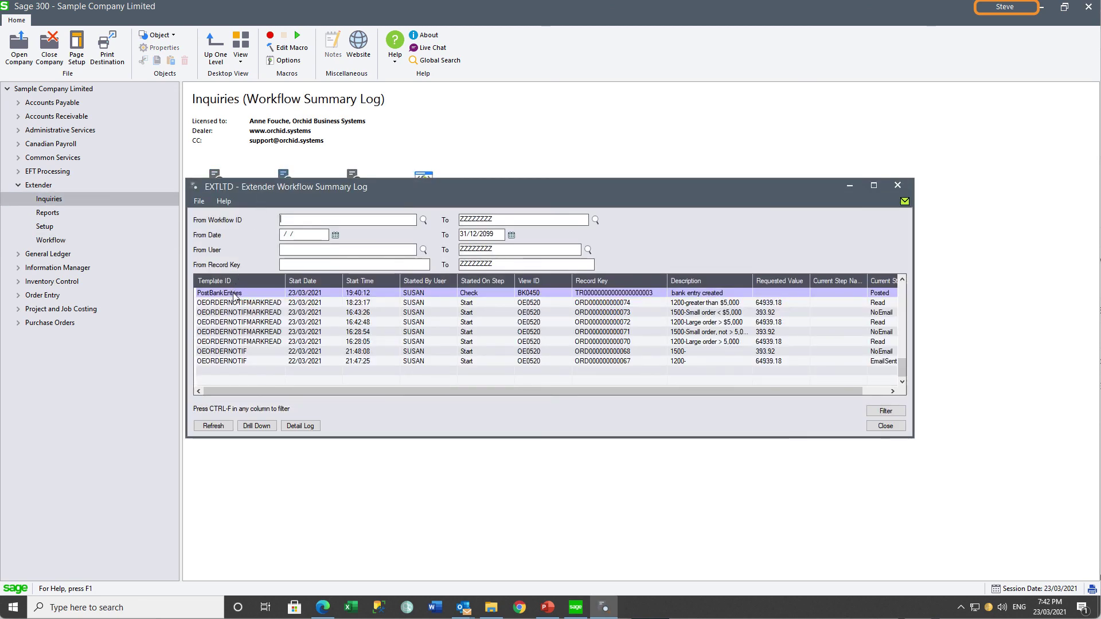
left_click(235, 295)
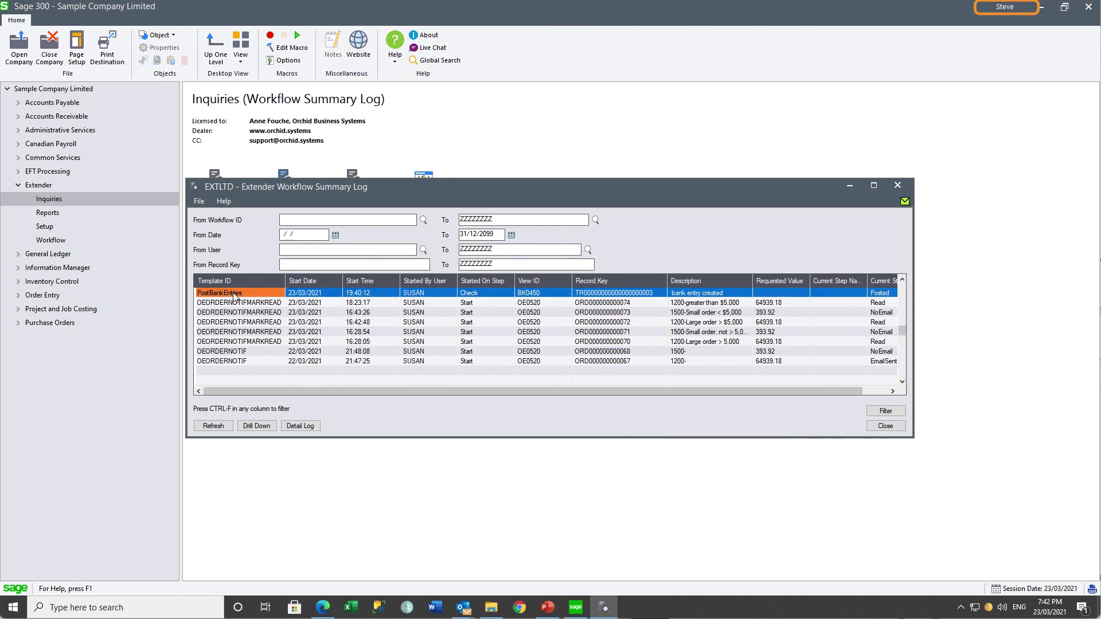
left_click(299, 427)
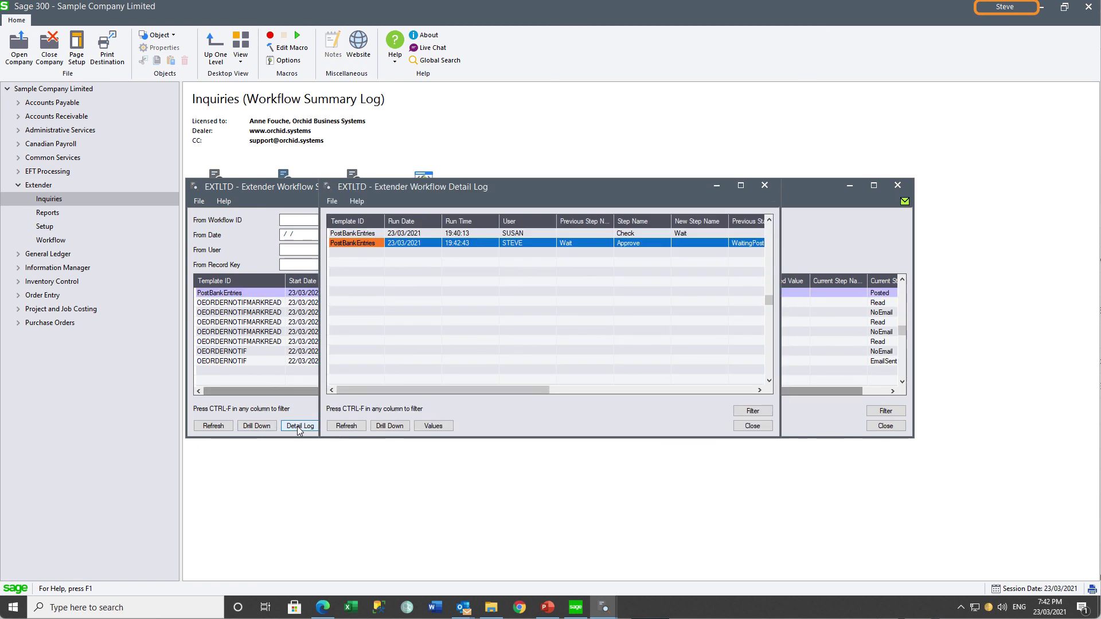
left_click(516, 233)
left_click_drag(484, 390, 411, 386)
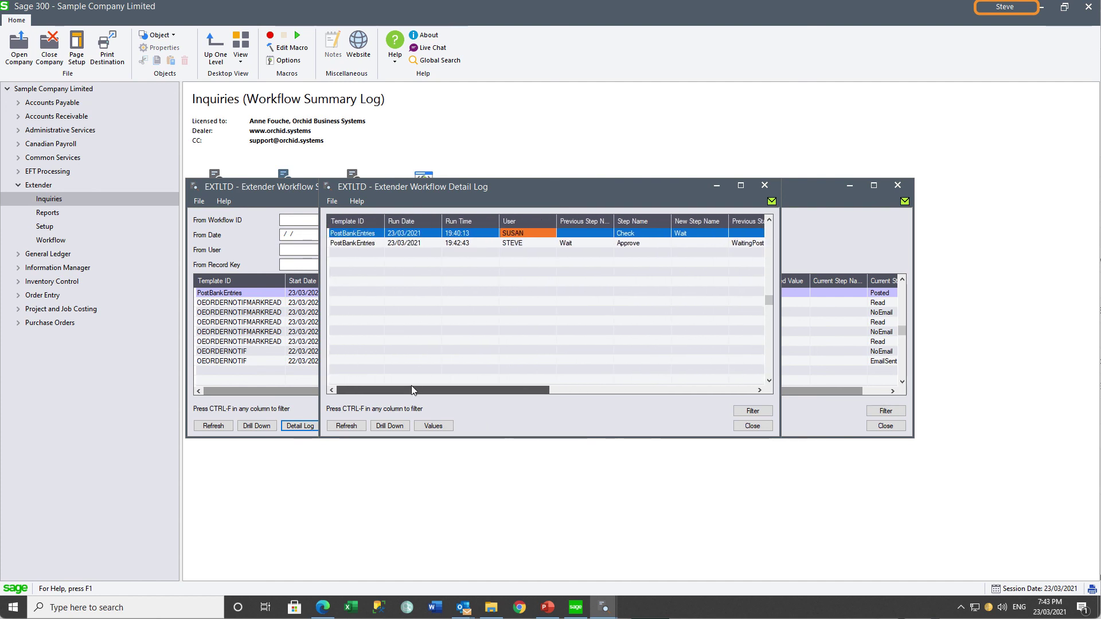
left_click(520, 244)
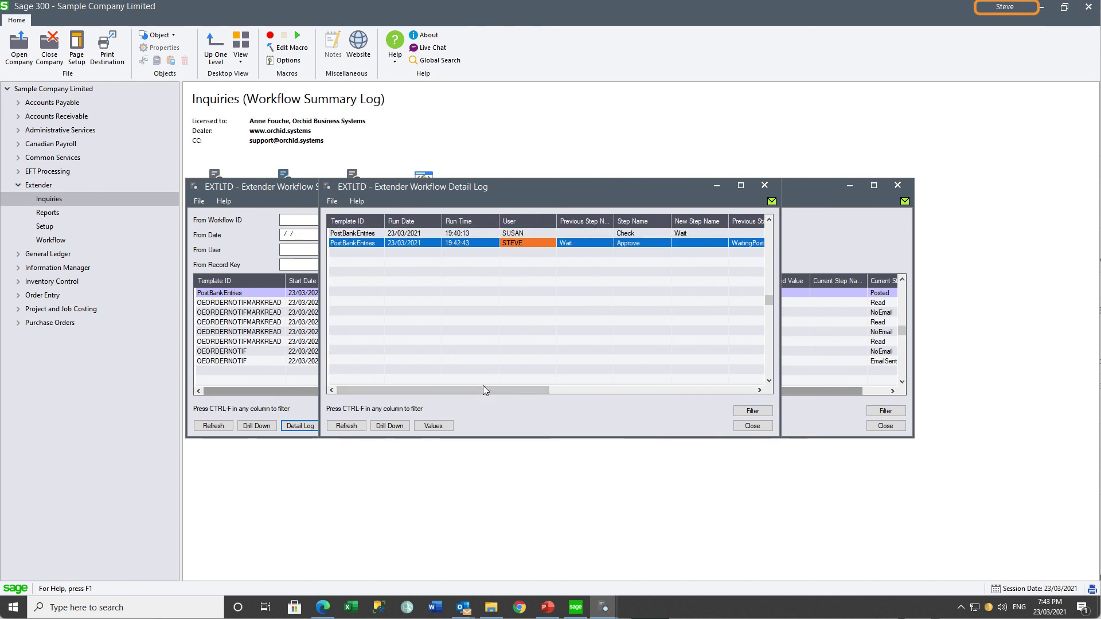
left_click_drag(483, 389, 404, 404)
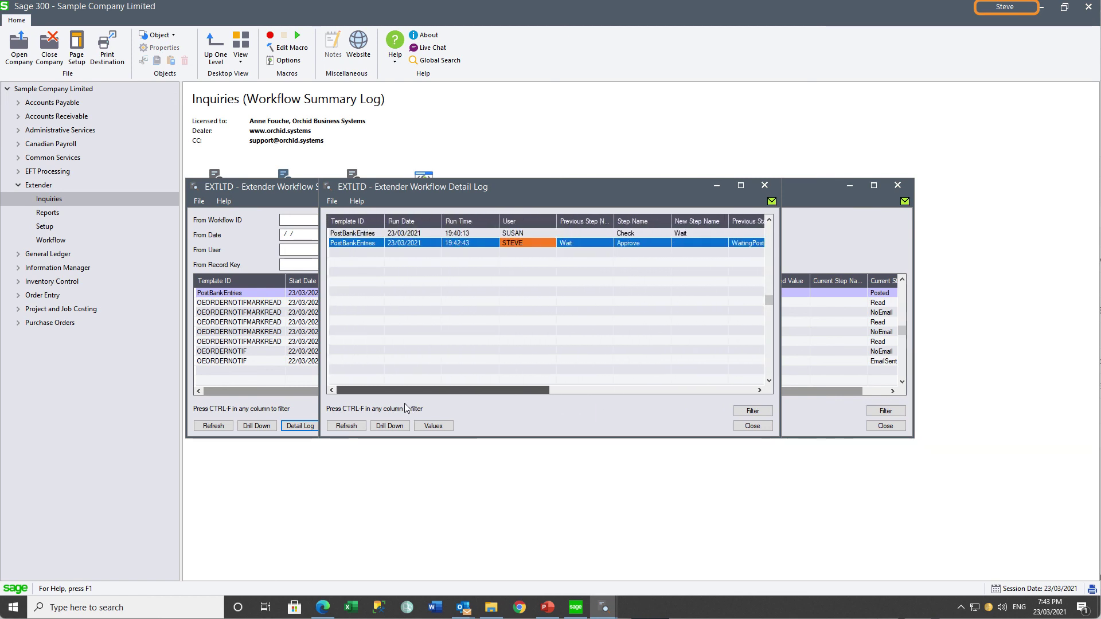